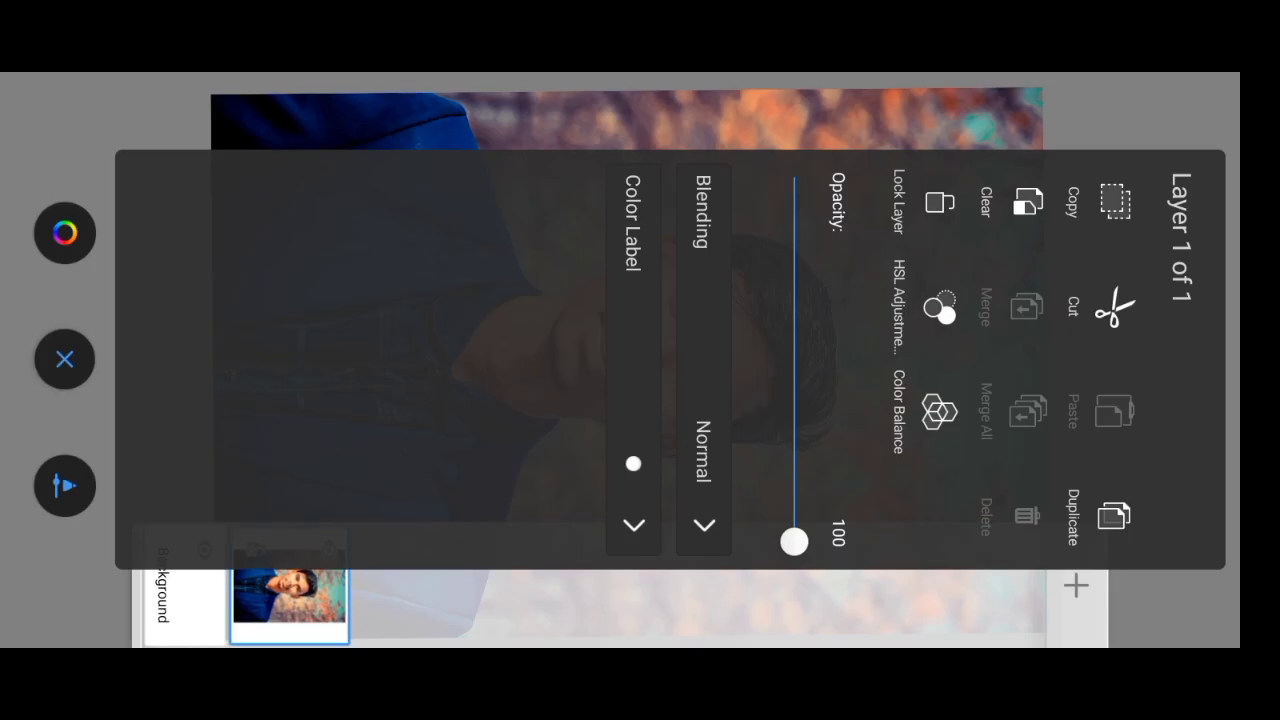
Duplicate the portrait layer and select the Smudge Round Bristle Brush at 35% strength.
left_click(1108, 520)
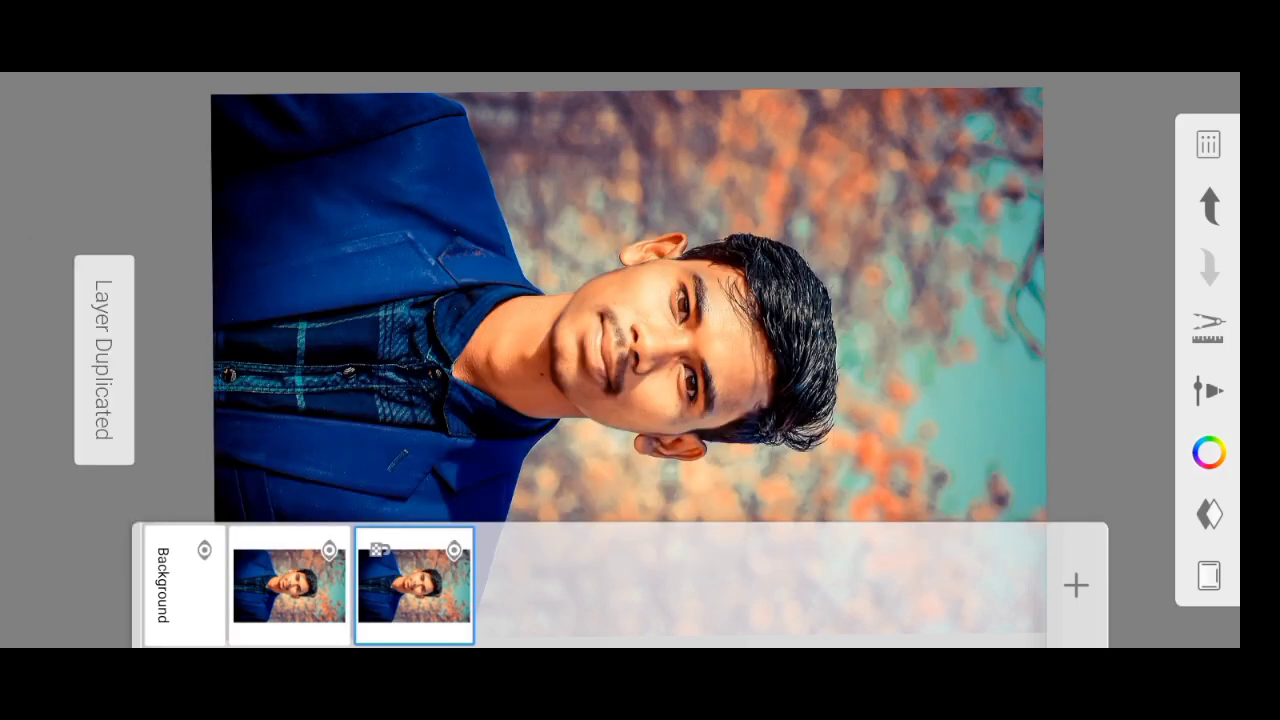
left_click(68, 360)
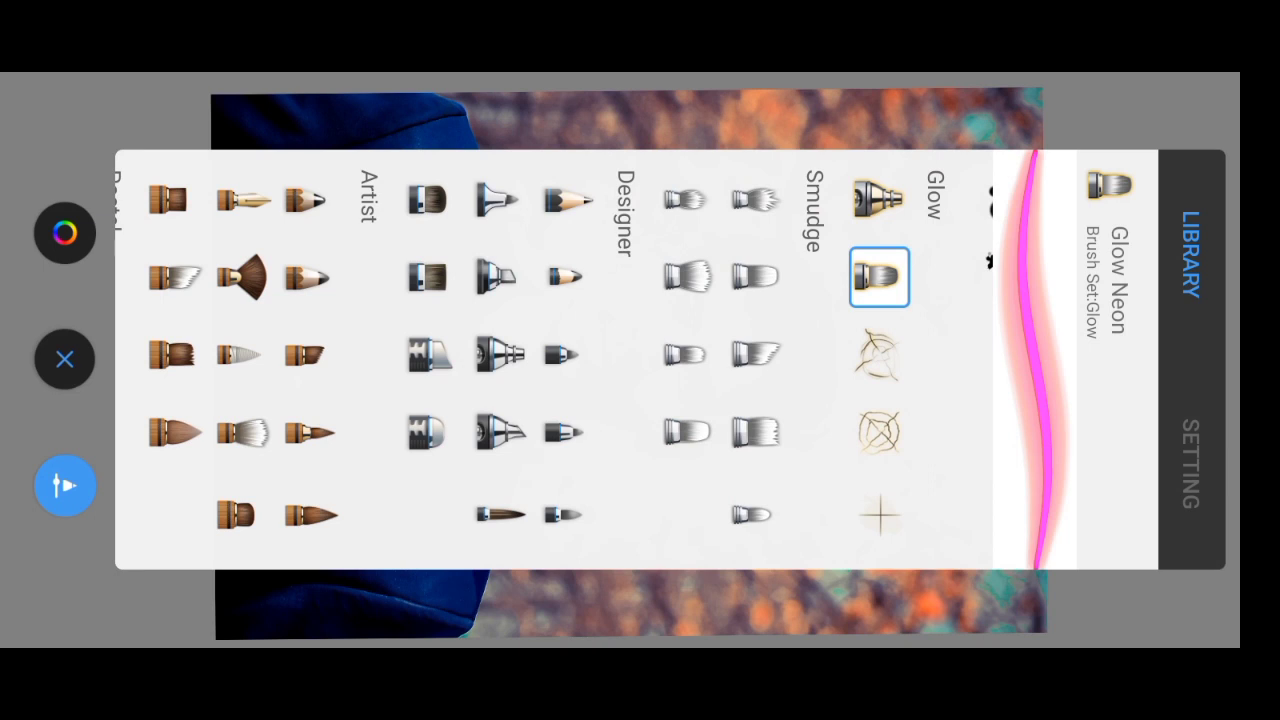
left_click(690, 276)
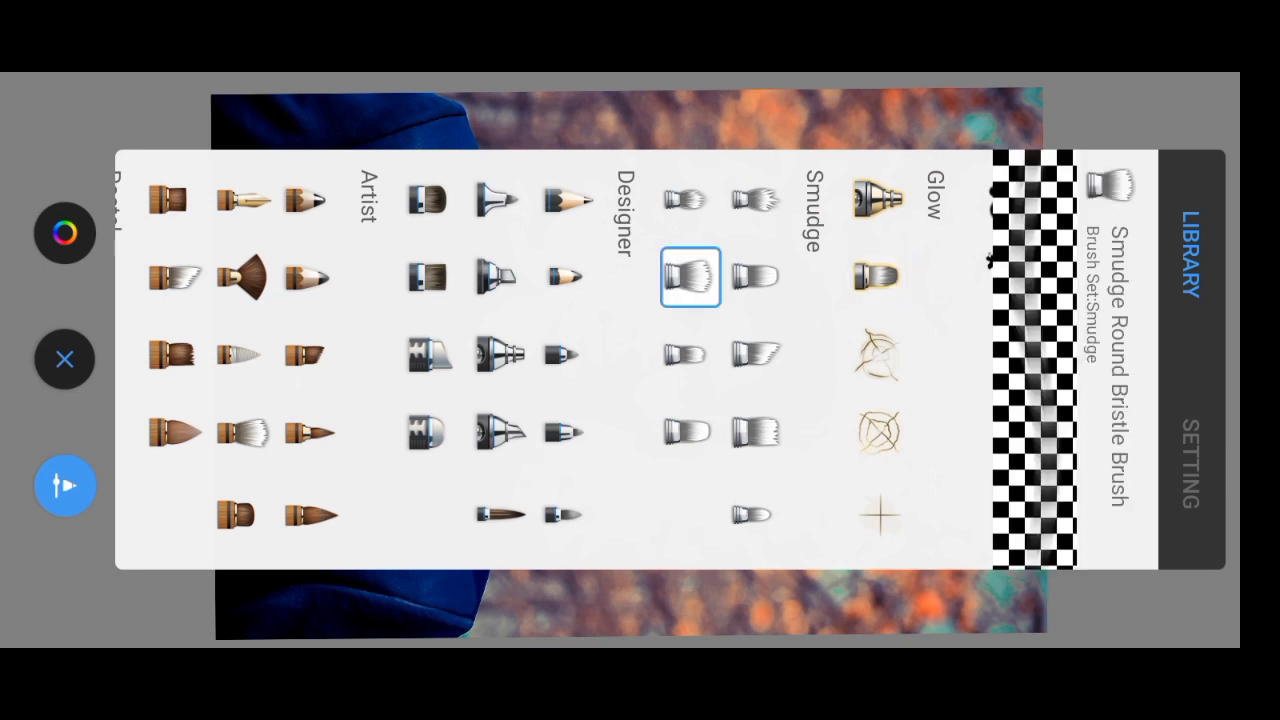
left_click(1190, 463)
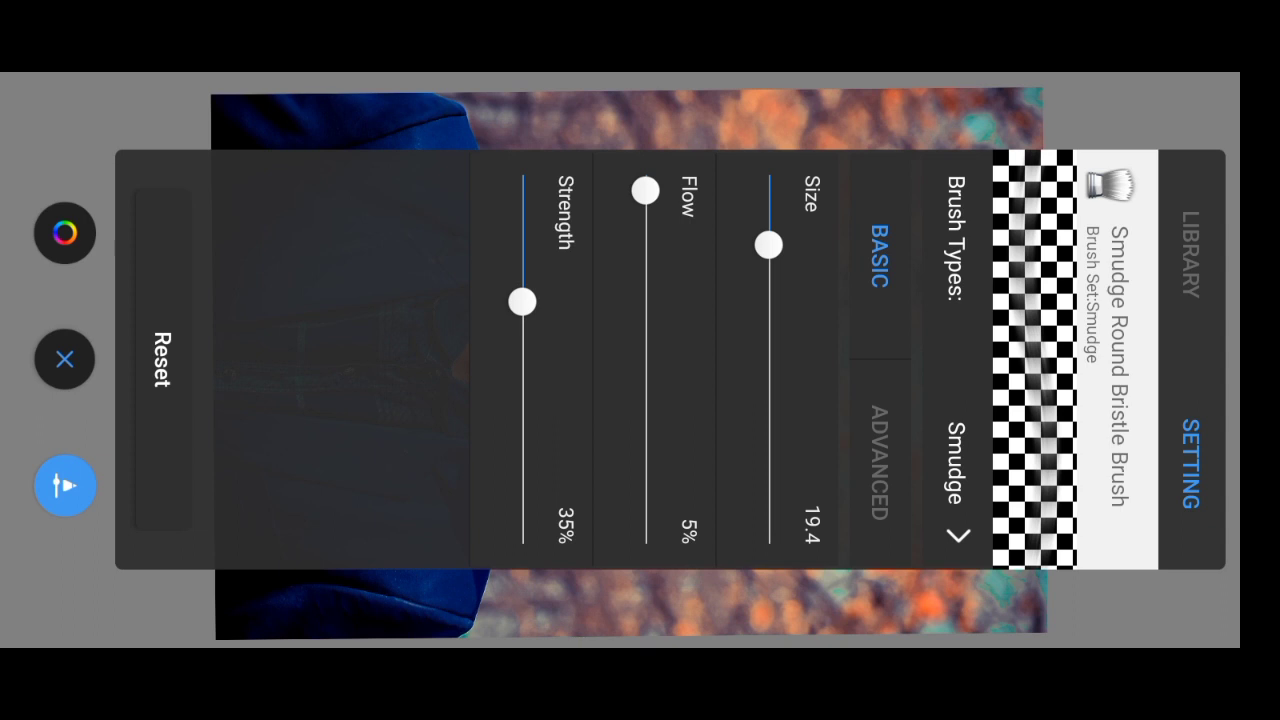
left_click(65, 359)
Zoom into the face and smudge the cheek skin down toward the jaw.
scroll(650, 447, "up", 3)
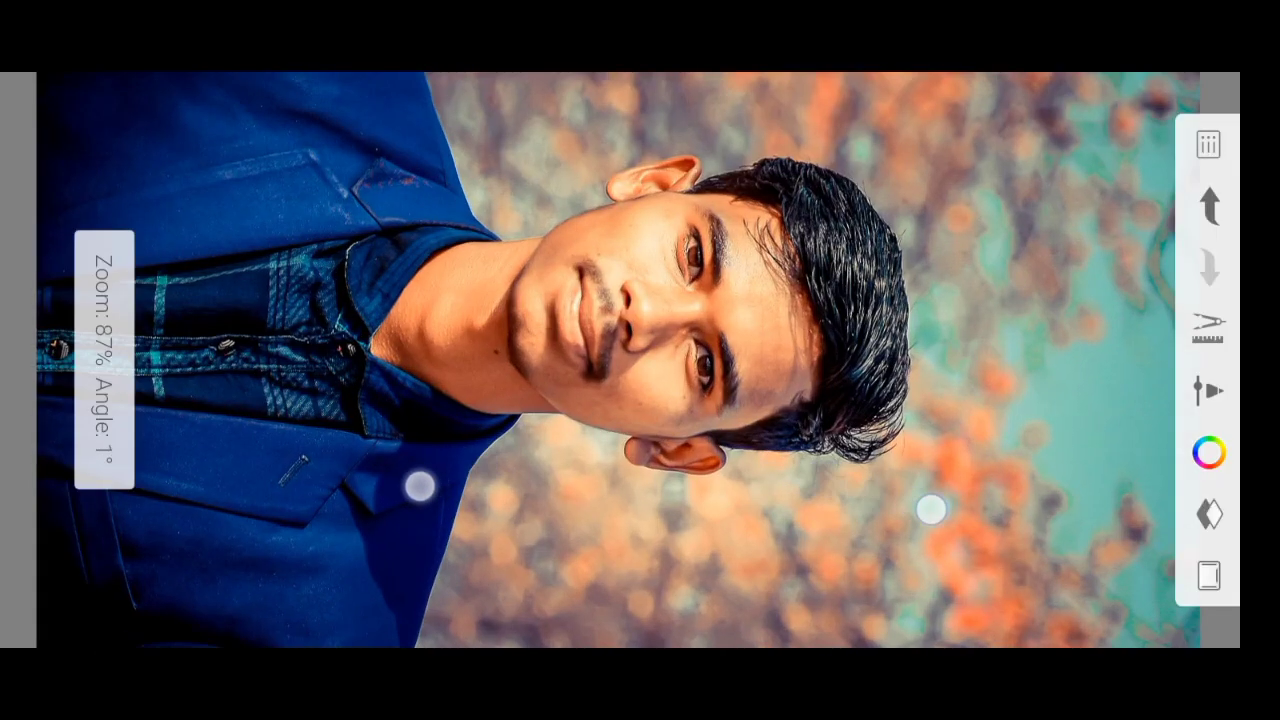
scroll(650, 447, "up", 2)
scroll(660, 458, "up", 3)
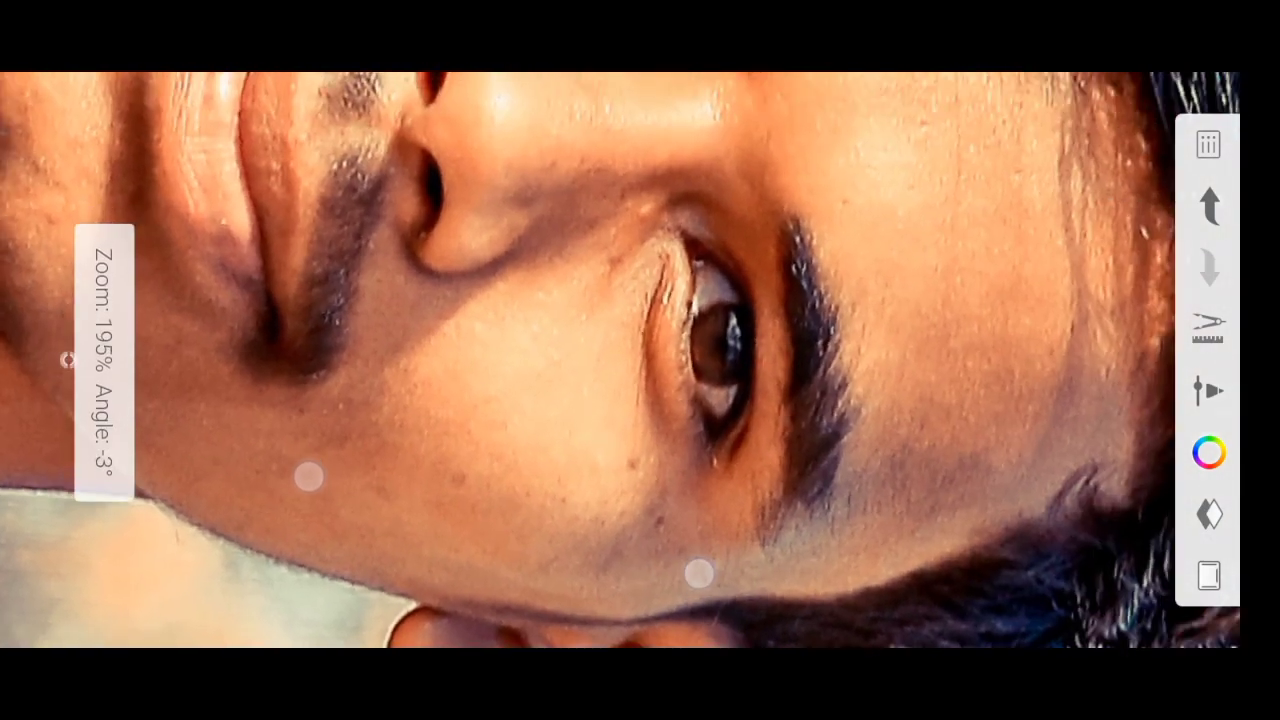
scroll(576, 502, "down", 3)
scroll(576, 502, "up", 3)
scroll(576, 502, "up", 2)
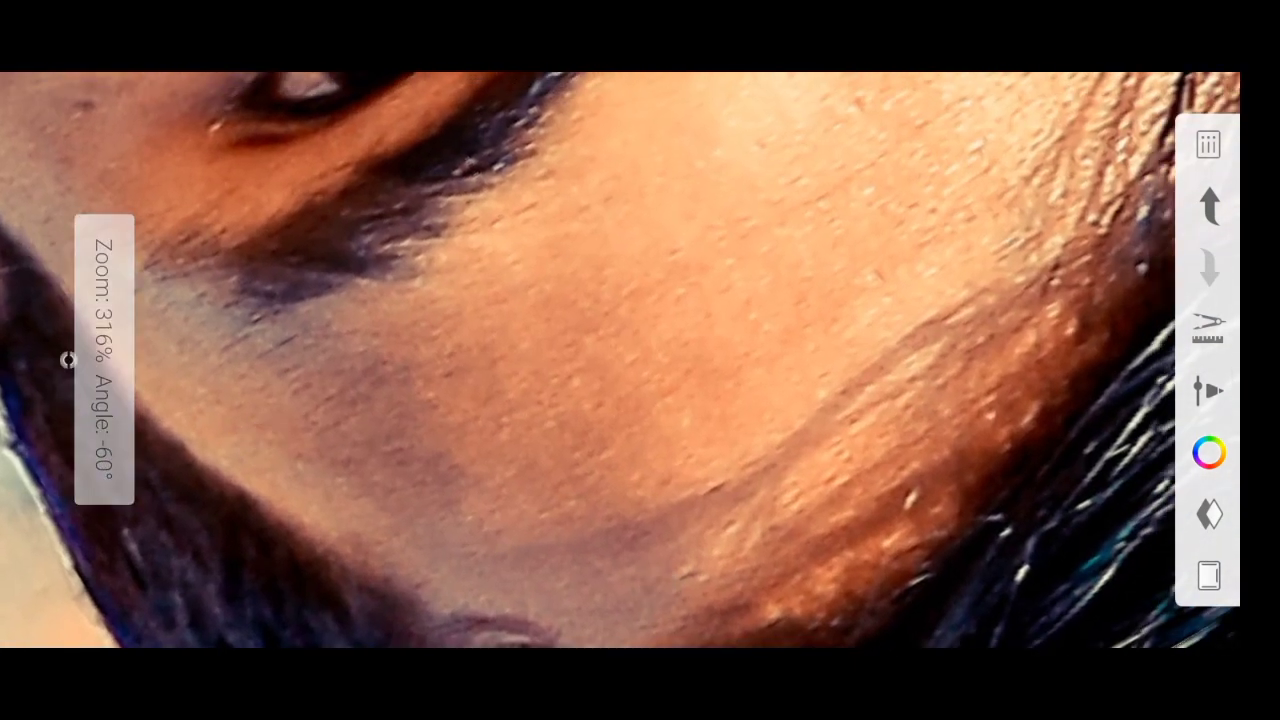
mouse_move(707, 312)
left_mouse_down()
mouse_move(746, 340)
mouse_move(666, 254)
mouse_move(606, 232)
mouse_move(760, 491)
mouse_move(546, 271)
mouse_move(697, 562)
mouse_move(691, 606)
left_mouse_up()
scroll(528, 463, "down", 1)
left_click_drag(660, 374, 777, 435)
mouse_move(498, 244)
left_mouse_down()
mouse_move(654, 543)
mouse_move(543, 543)
mouse_move(334, 357)
mouse_move(289, 392)
mouse_move(151, 283)
left_mouse_up()
scroll(440, 563, "up", 1)
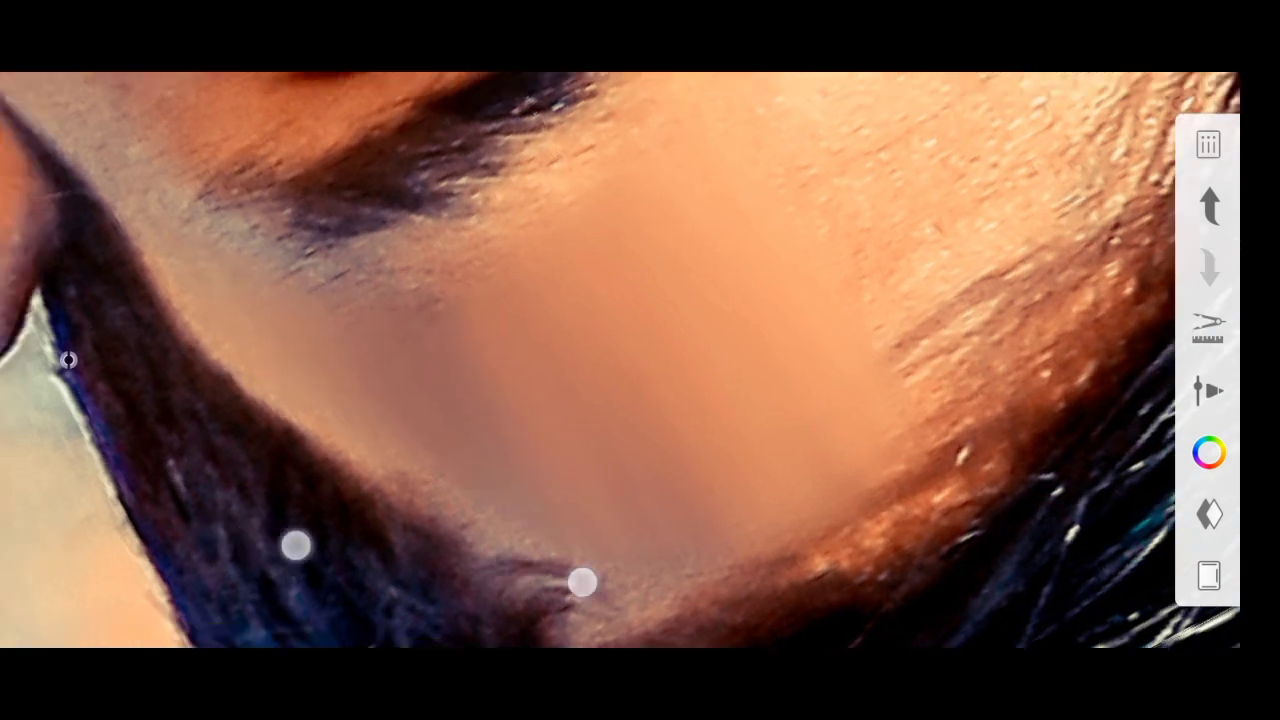
mouse_move(498, 389)
left_mouse_down()
mouse_move(389, 303)
mouse_move(369, 257)
mouse_move(526, 334)
mouse_move(682, 289)
left_mouse_up()
Blend the upper cheek and the skin below the eye down to the jaw edge.
scroll(620, 460, "up", 1)
mouse_move(726, 429)
left_mouse_down()
mouse_move(586, 337)
mouse_move(617, 449)
mouse_move(597, 489)
mouse_move(703, 534)
left_mouse_up()
scroll(520, 517, "down", 1)
mouse_move(554, 391)
left_mouse_down()
mouse_move(600, 315)
mouse_move(674, 260)
left_mouse_up()
scroll(540, 481, "down", 1)
scroll(505, 480, "down", 1)
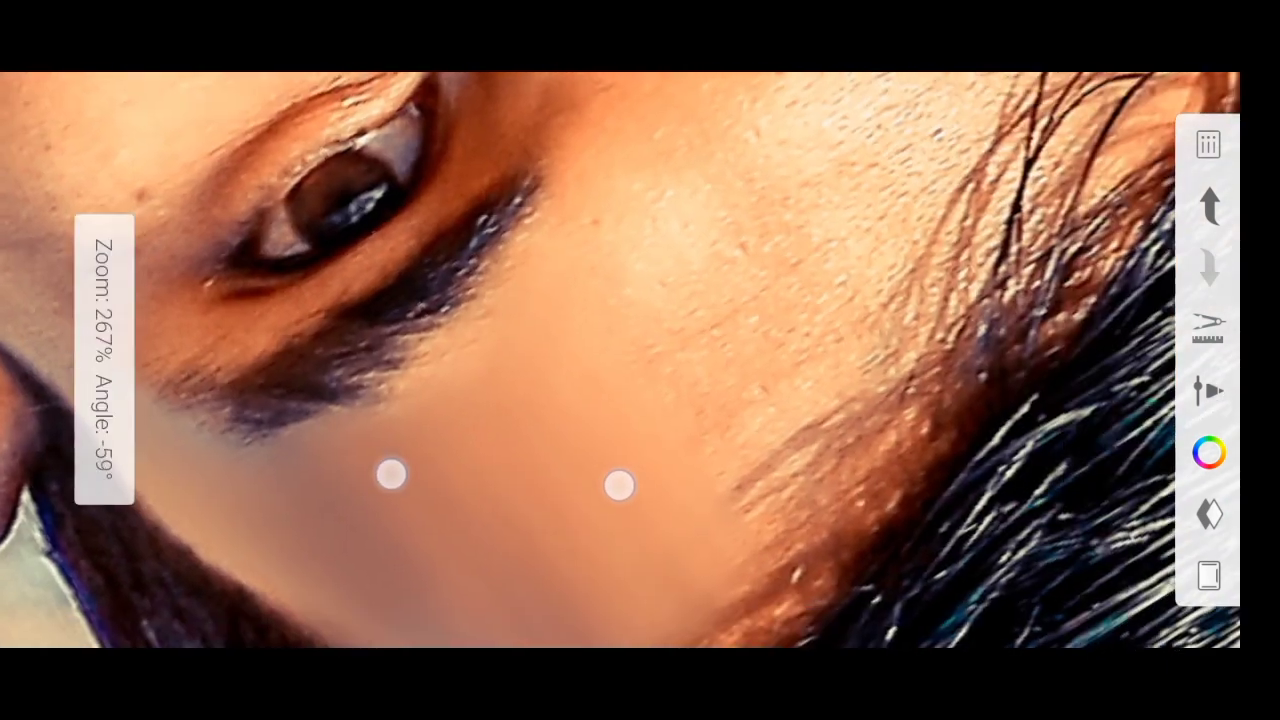
left_click_drag(709, 474, 663, 403)
left_click_drag(602, 296, 798, 466)
mouse_move(663, 275)
left_mouse_down()
mouse_move(817, 409)
mouse_move(850, 397)
left_mouse_up()
Smooth the mid-cheek and forehead skin, blending away the dark hair strands.
left_click_drag(897, 352, 714, 345)
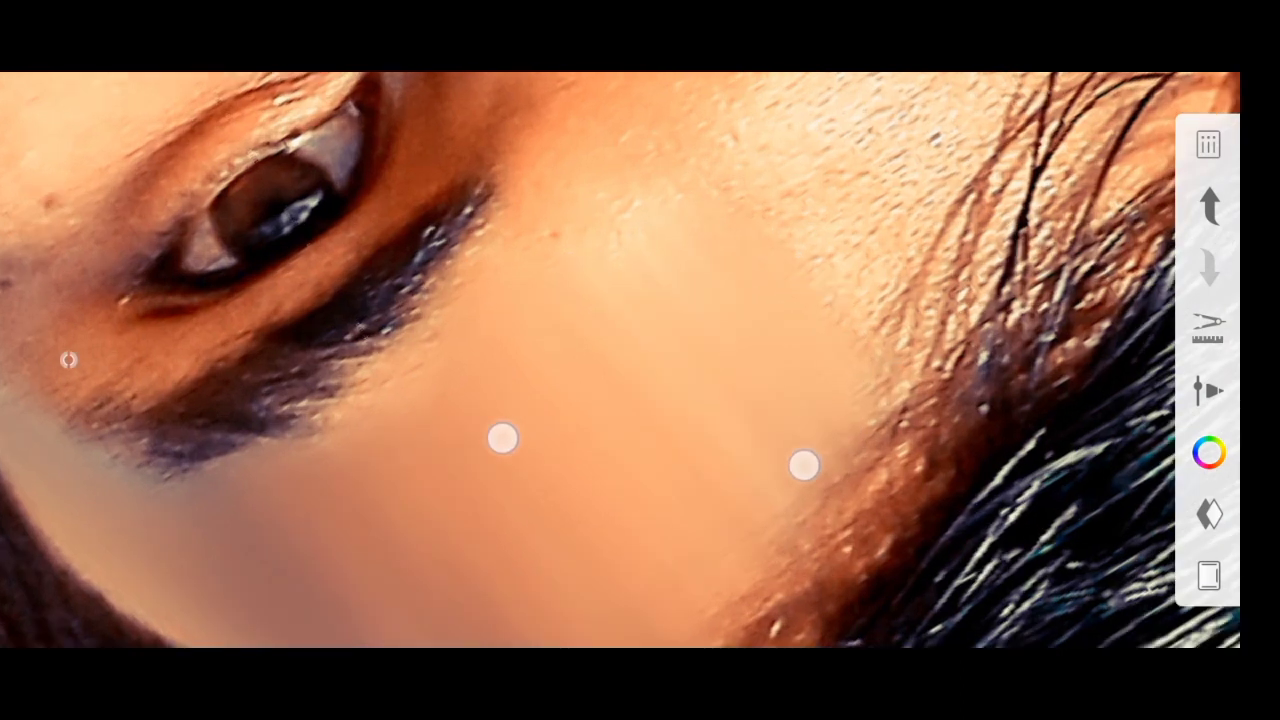
mouse_move(686, 260)
left_mouse_down()
mouse_move(700, 209)
mouse_move(726, 200)
mouse_move(897, 309)
mouse_move(813, 488)
mouse_move(843, 523)
mouse_move(781, 490)
mouse_move(834, 529)
mouse_move(754, 380)
mouse_move(709, 520)
left_mouse_up()
mouse_move(621, 275)
left_mouse_down()
mouse_move(717, 363)
mouse_move(560, 292)
mouse_move(608, 377)
mouse_move(497, 354)
mouse_move(491, 406)
mouse_move(391, 423)
left_mouse_up()
mouse_move(589, 446)
left_mouse_down()
mouse_move(549, 443)
mouse_move(527, 489)
mouse_move(463, 480)
mouse_move(486, 331)
mouse_move(599, 401)
mouse_move(646, 400)
mouse_move(664, 353)
left_mouse_up()
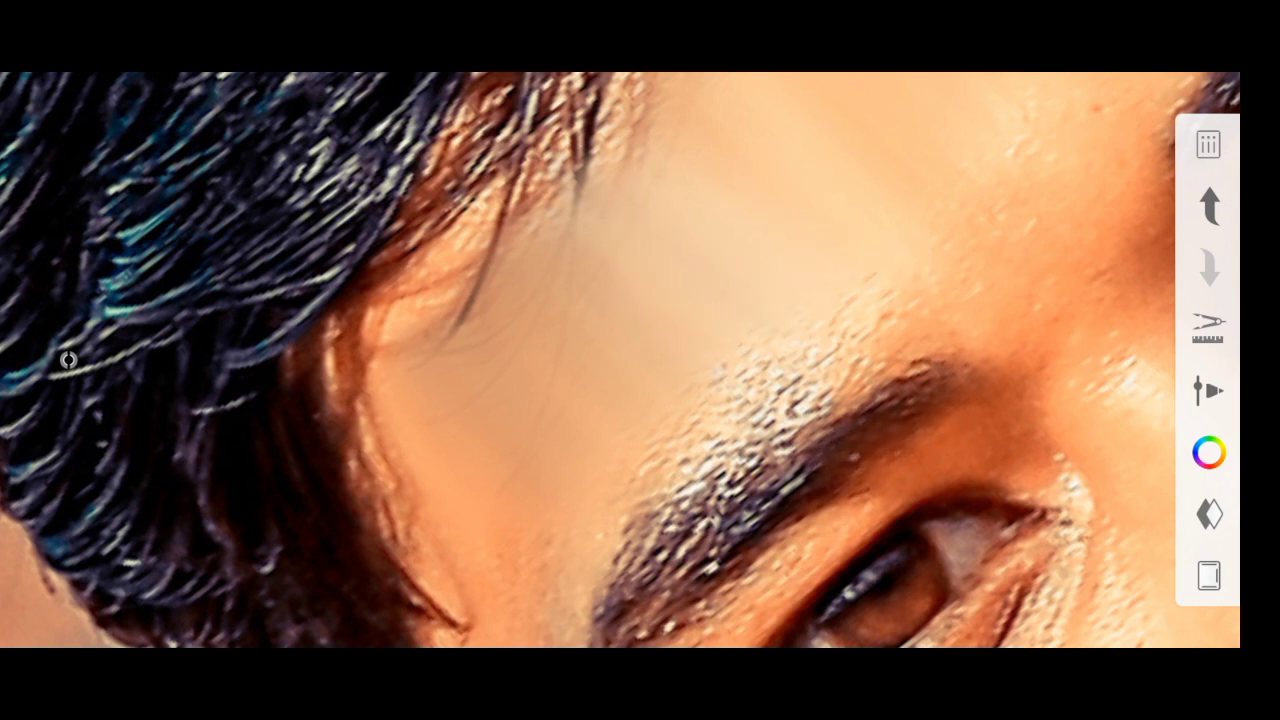
Zoom in around the eyebrow and hairline and cover the dark hair strand with skin tone.
left_click_drag(920, 411, 740, 535)
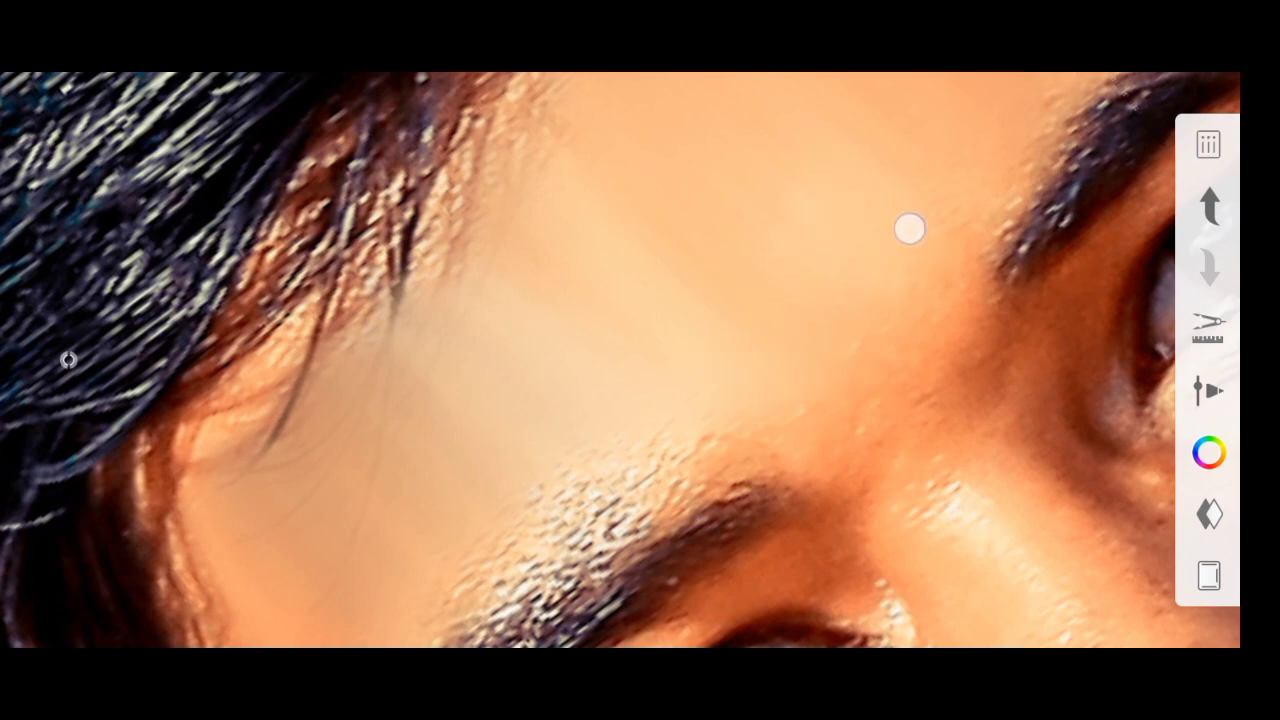
left_click_drag(575, 485, 623, 486)
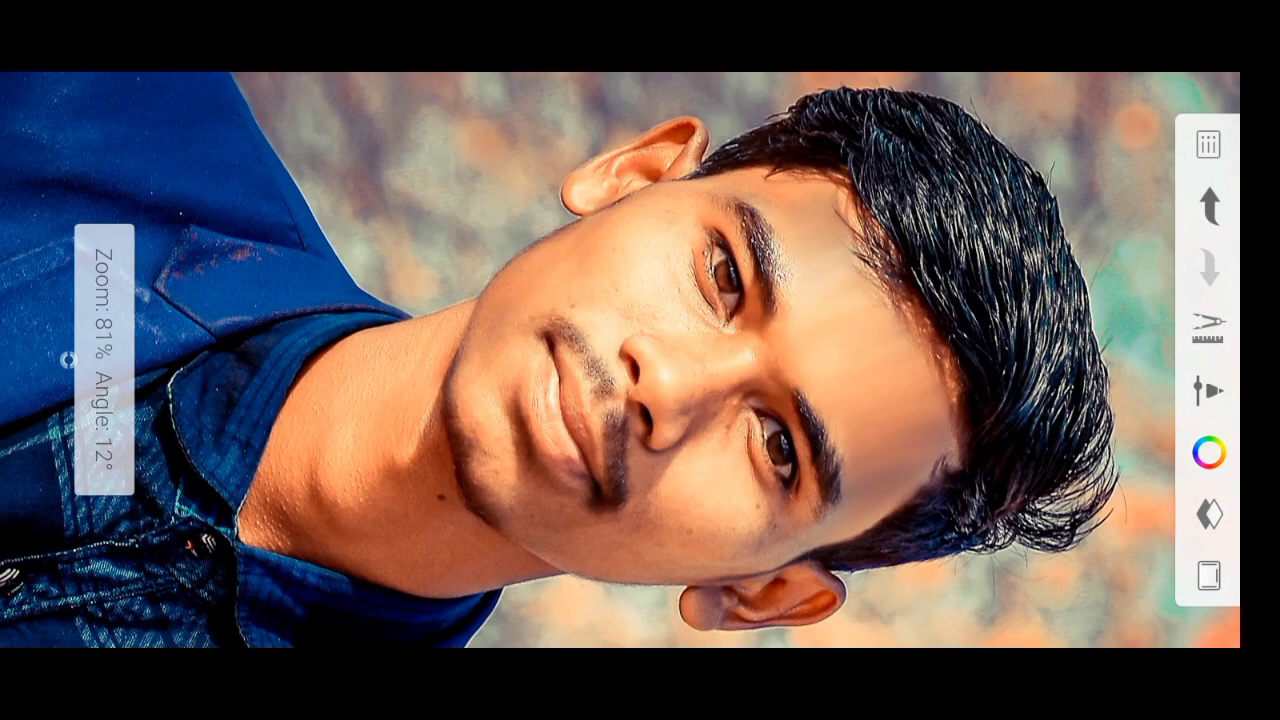
mouse_move(878, 492)
left_mouse_down()
mouse_move(782, 484)
mouse_move(800, 531)
left_mouse_up()
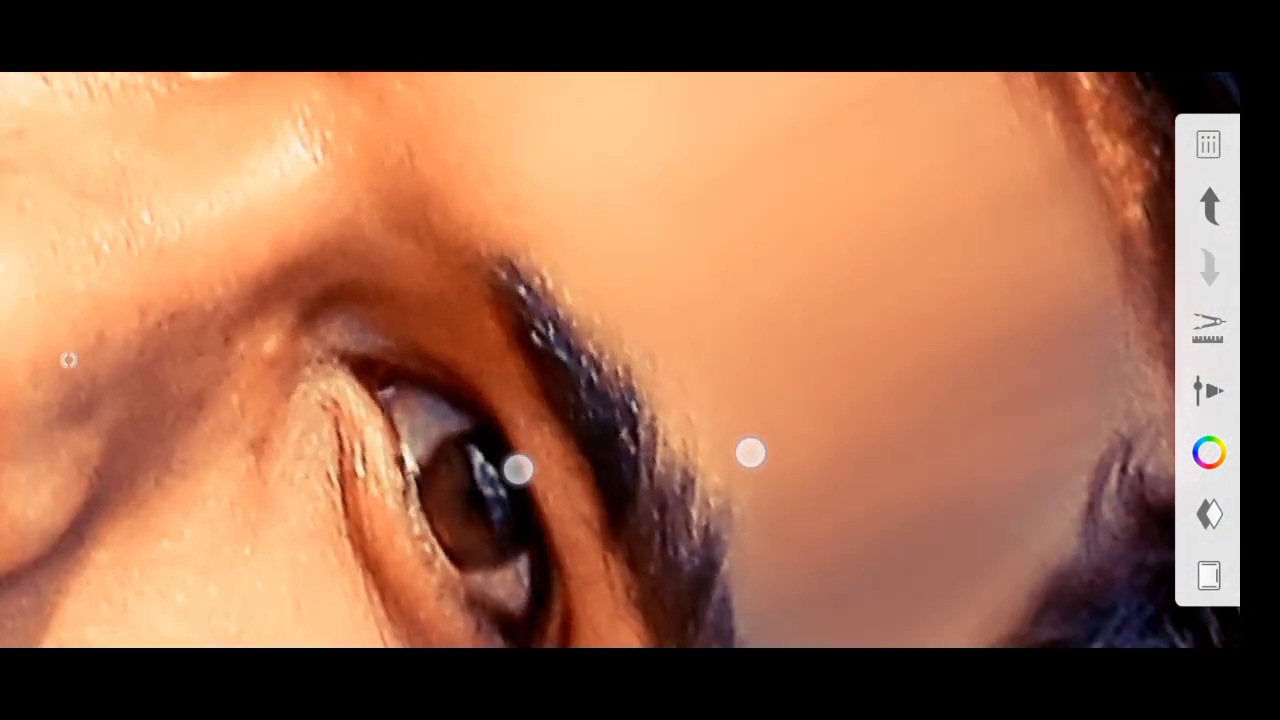
mouse_move(766, 450)
left_mouse_down()
mouse_move(820, 537)
mouse_move(743, 523)
left_mouse_up()
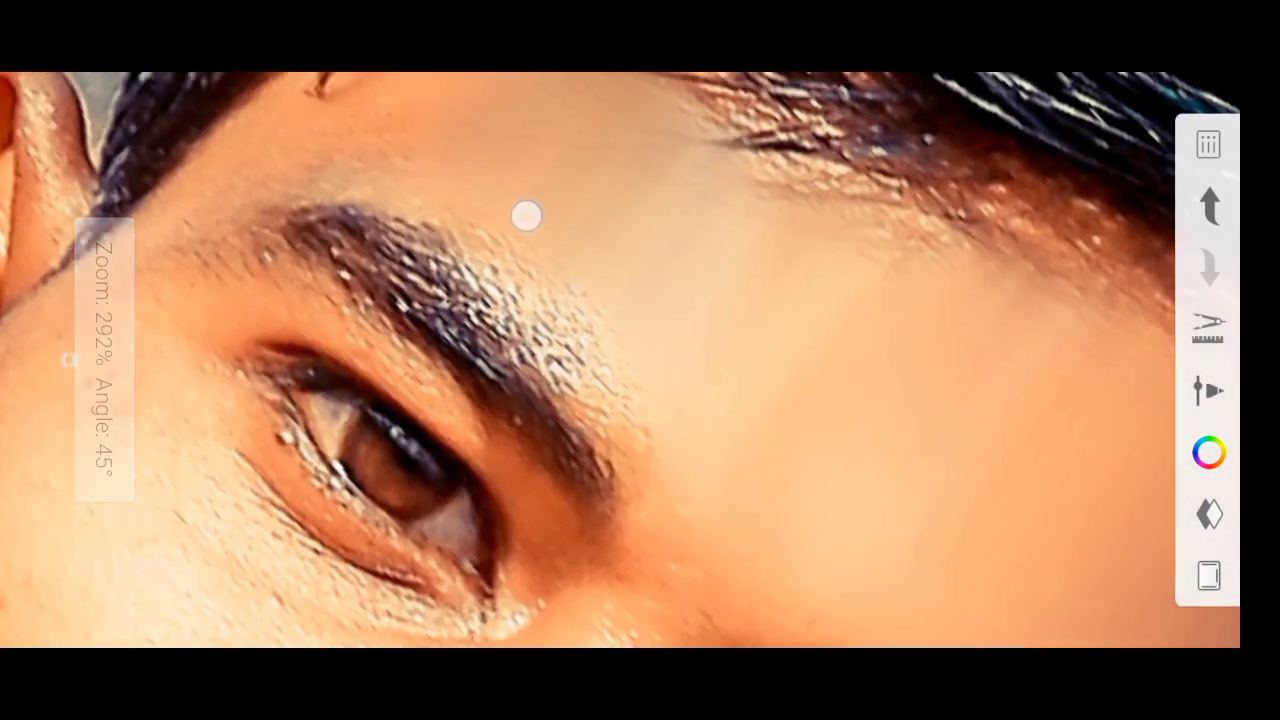
left_click_drag(457, 457, 409, 477)
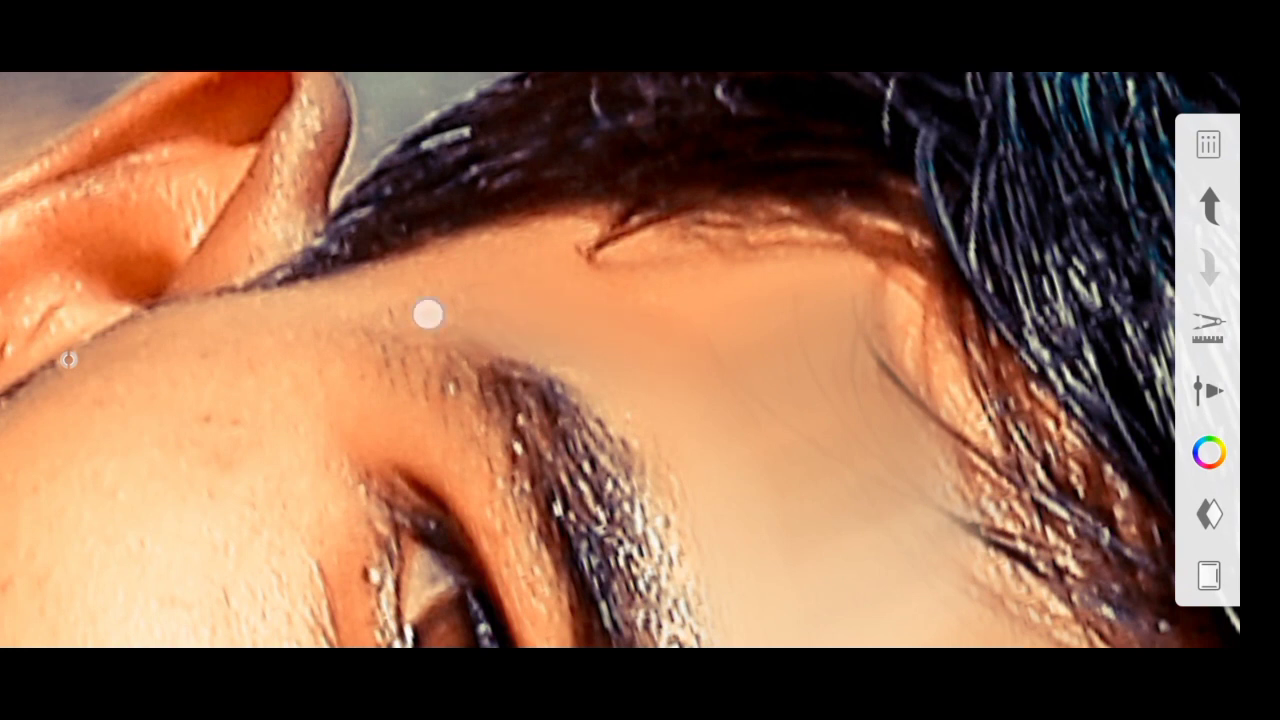
left_click_drag(429, 314, 417, 360)
mouse_move(572, 293)
left_mouse_down()
mouse_move(726, 380)
mouse_move(857, 509)
left_mouse_up()
Blend away the remaining stray hair strands between the eyebrow and hairline.
left_click_drag(737, 534, 561, 335)
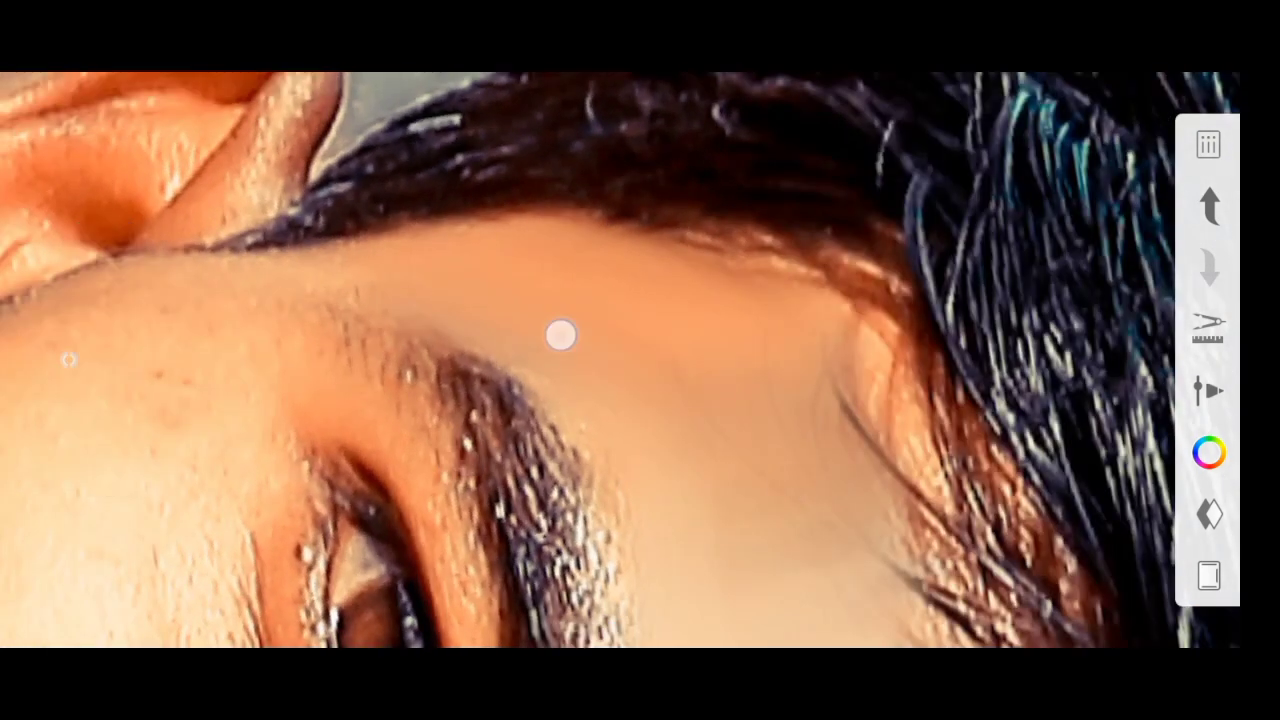
mouse_move(821, 520)
left_mouse_down()
mouse_move(766, 540)
mouse_move(751, 406)
left_mouse_up()
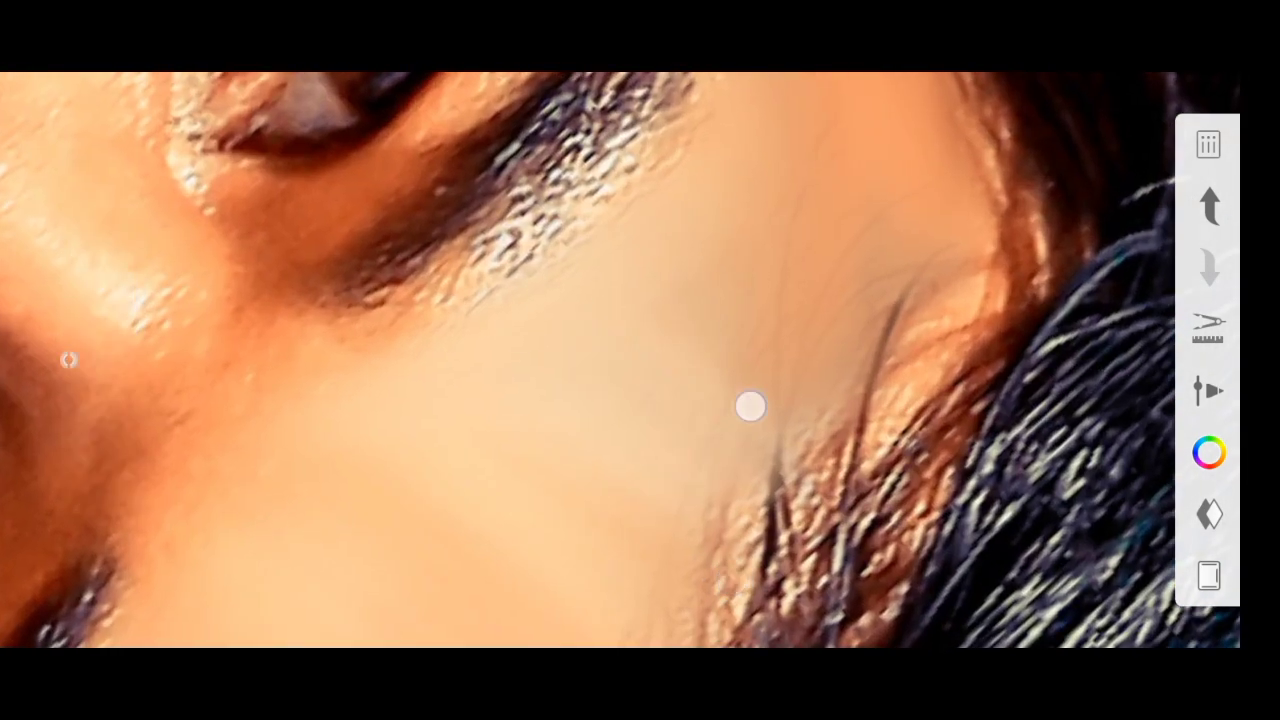
left_click_drag(745, 290, 886, 266)
mouse_move(749, 423)
left_mouse_down()
mouse_move(766, 523)
mouse_move(736, 497)
mouse_move(583, 443)
left_mouse_up()
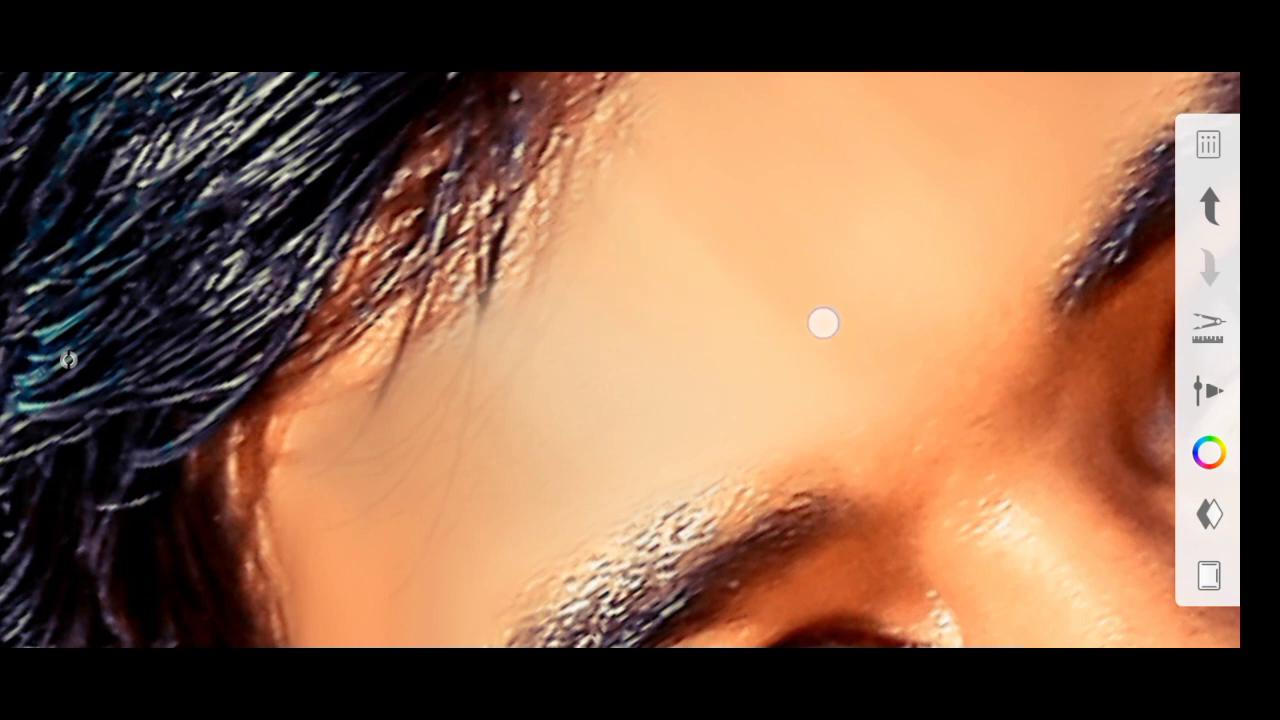
left_click_drag(823, 322, 614, 326)
left_click_drag(759, 294, 743, 531)
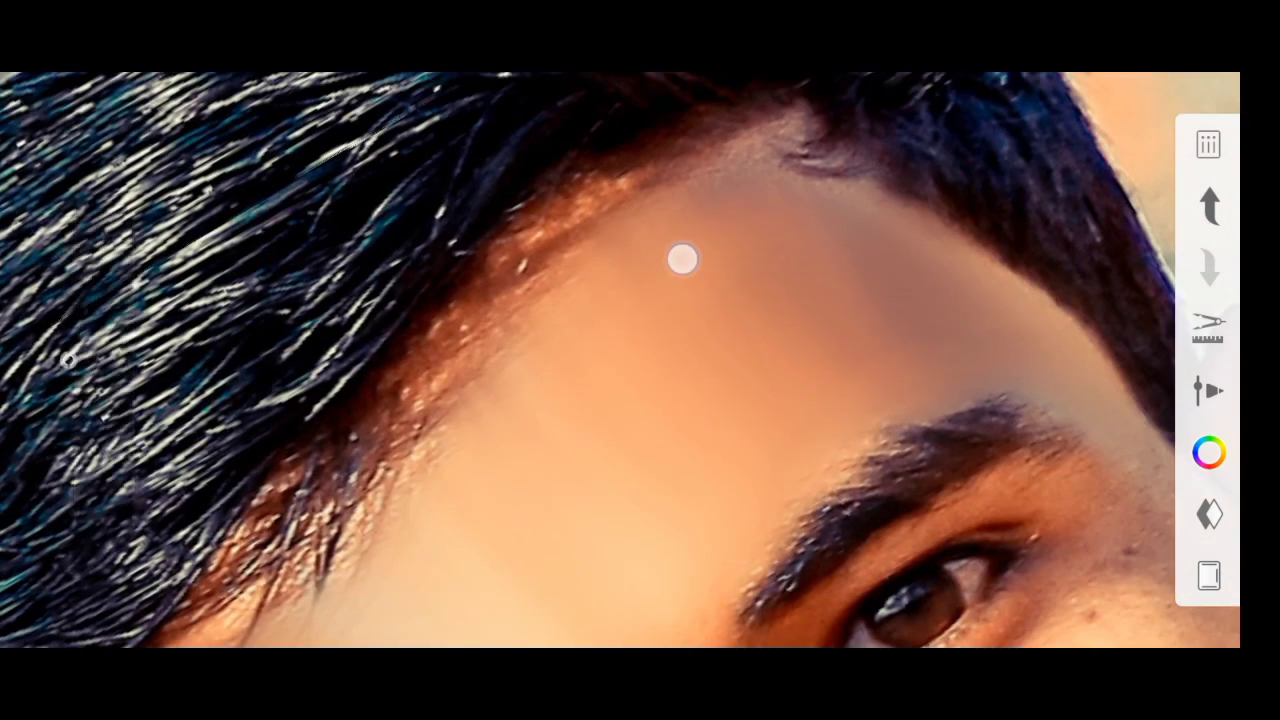
mouse_move(783, 249)
left_mouse_down()
mouse_move(735, 262)
mouse_move(954, 474)
left_mouse_up()
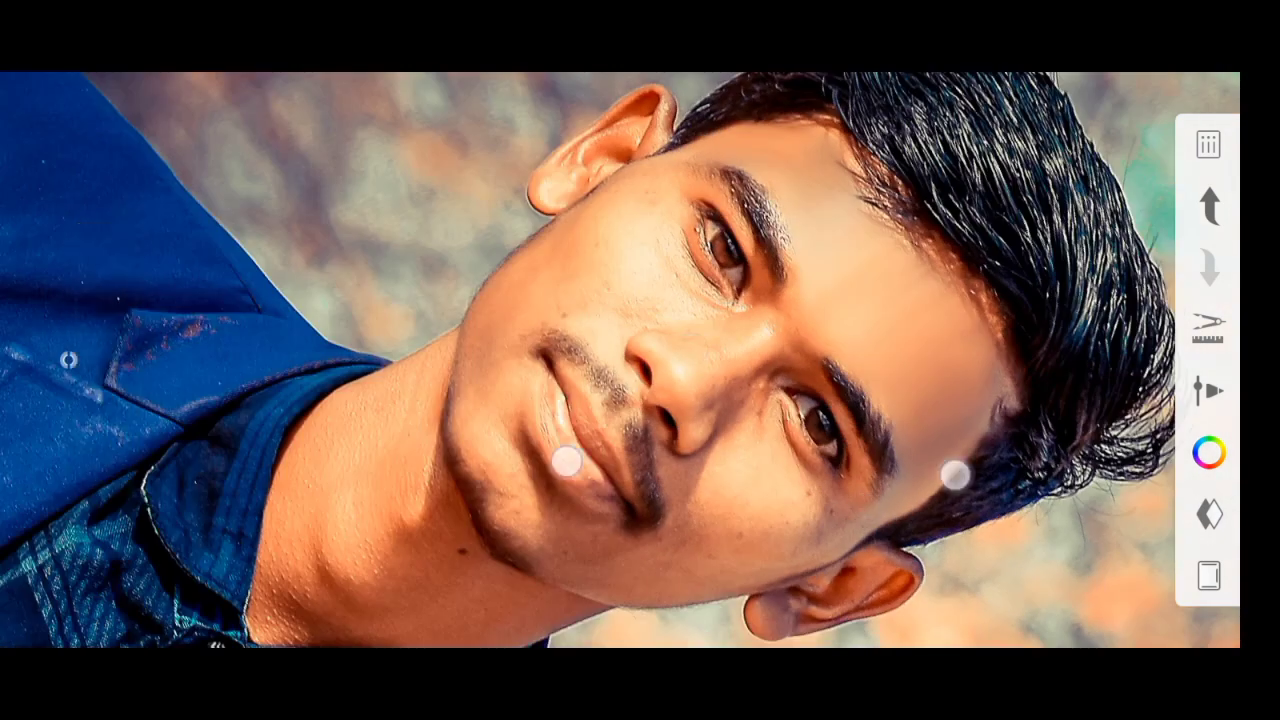
Zoom and rotate around the cheek, nose, eye and ear to inspect the skin.
left_click_drag(771, 577, 731, 357)
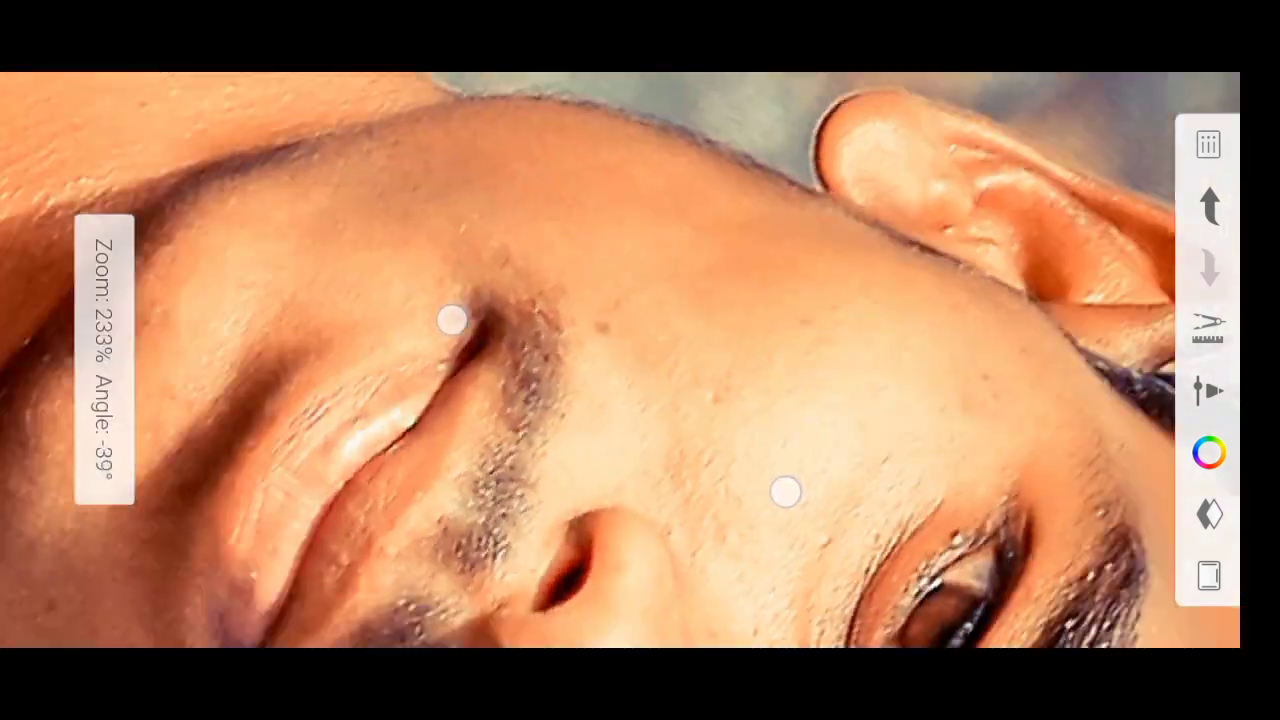
mouse_move(745, 378)
left_mouse_down()
mouse_move(752, 474)
mouse_move(717, 311)
left_mouse_up()
mouse_move(534, 359)
left_mouse_down()
mouse_move(300, 503)
mouse_move(478, 414)
left_mouse_up()
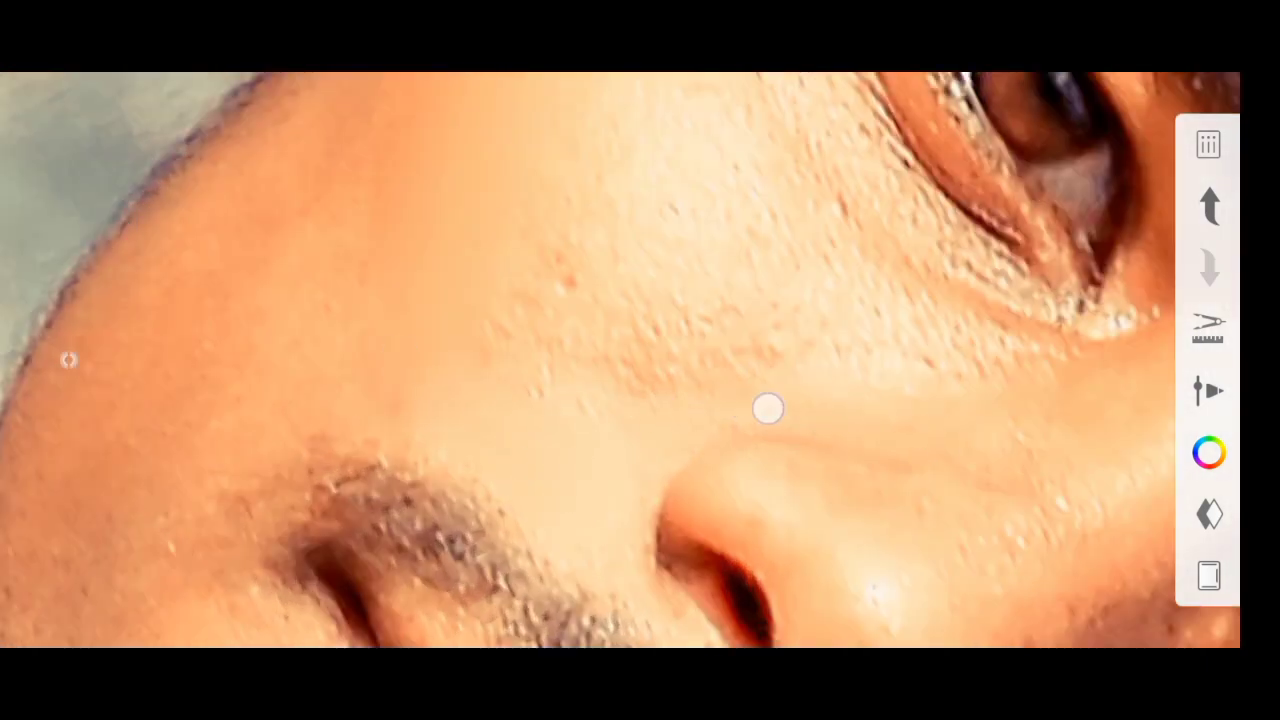
left_click_drag(586, 503, 469, 377)
left_click_drag(477, 250, 563, 533)
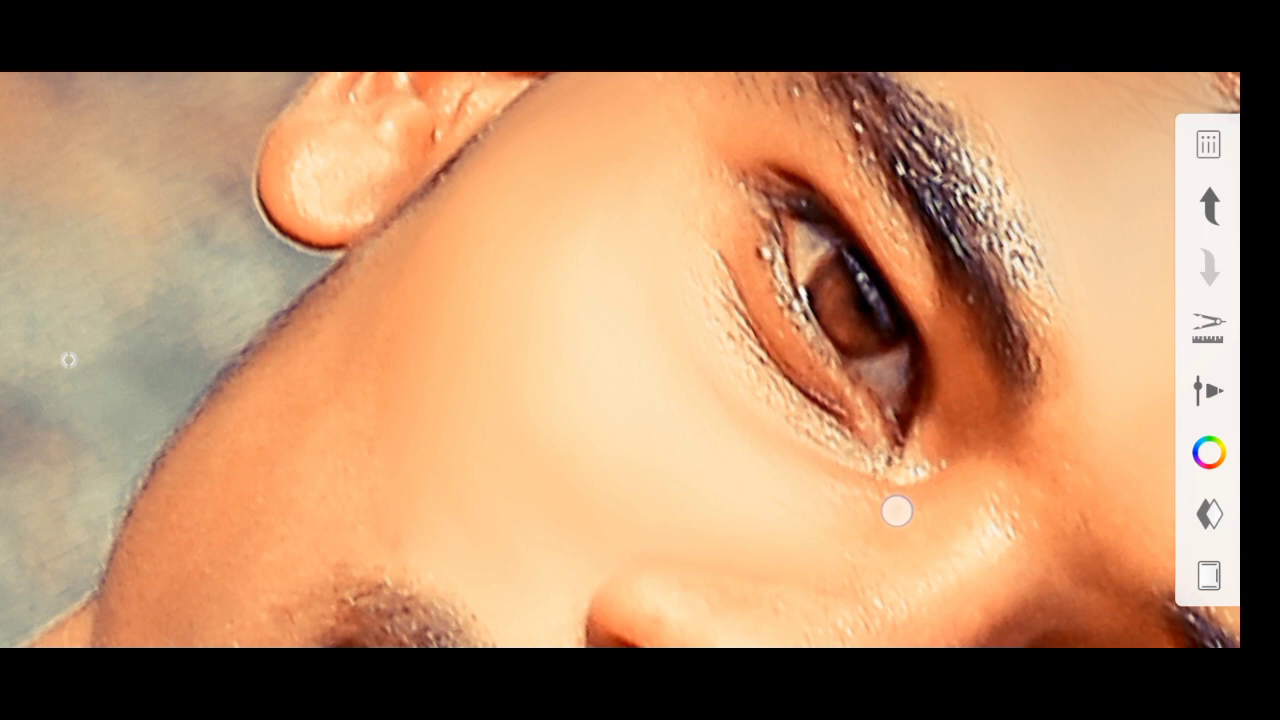
mouse_move(800, 442)
left_mouse_down()
mouse_move(715, 549)
mouse_move(747, 260)
left_mouse_up()
mouse_move(432, 328)
left_mouse_down()
mouse_move(591, 339)
mouse_move(549, 409)
mouse_move(446, 354)
left_mouse_up()
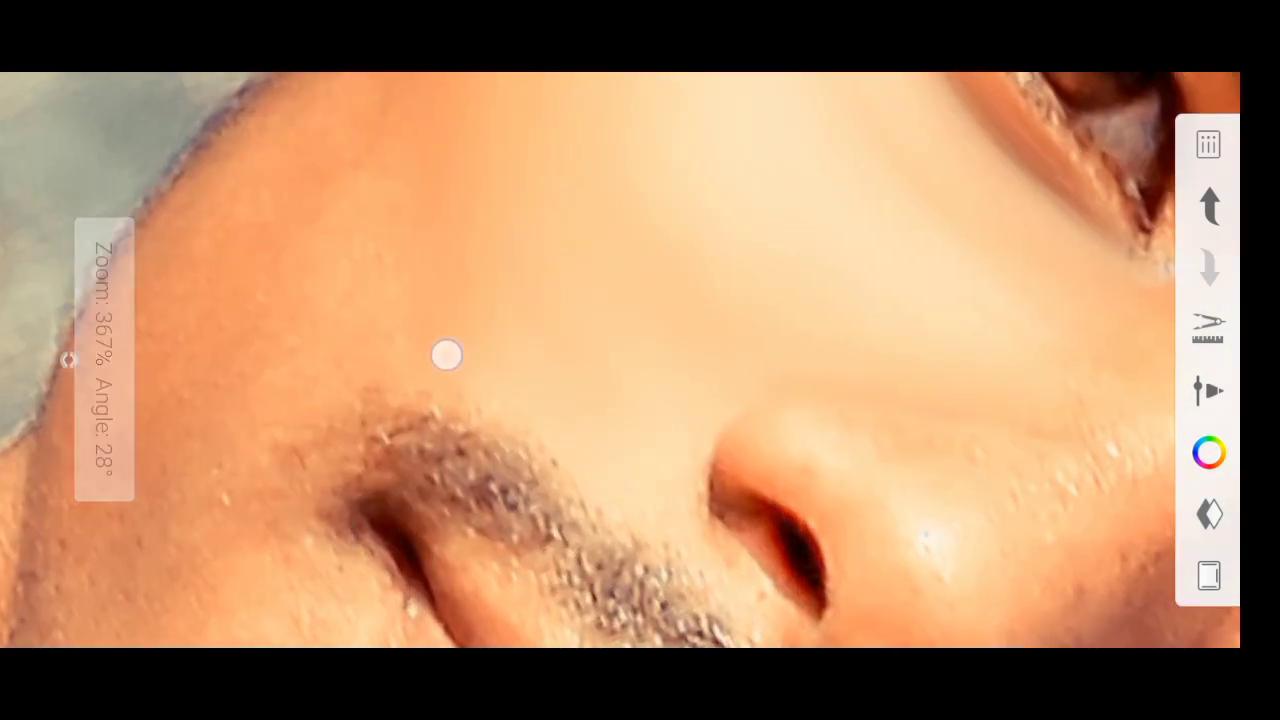
mouse_move(569, 460)
left_mouse_down()
mouse_move(486, 372)
mouse_move(469, 443)
mouse_move(475, 359)
left_mouse_up()
mouse_move(577, 263)
left_mouse_down()
mouse_move(869, 483)
mouse_move(520, 360)
left_mouse_up()
Blend away the small dark spot on the cheek beside the eye.
left_click_drag(776, 565, 777, 517)
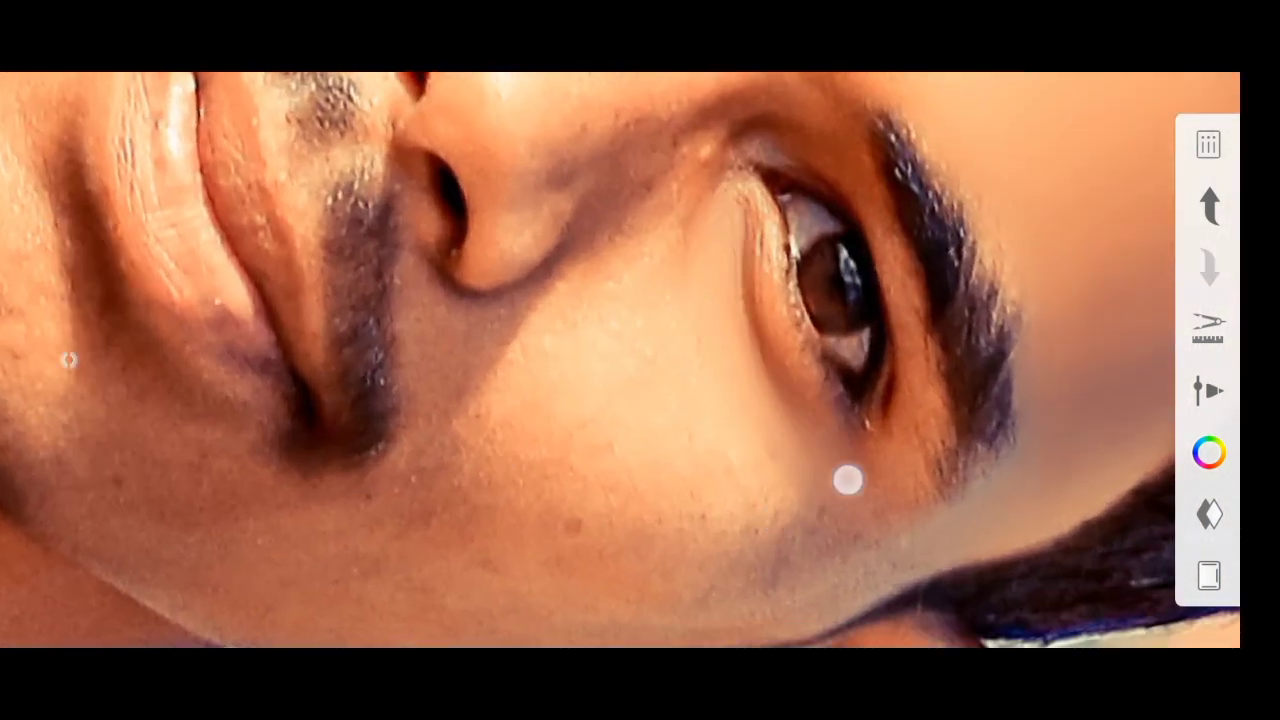
left_click_drag(723, 397, 583, 343)
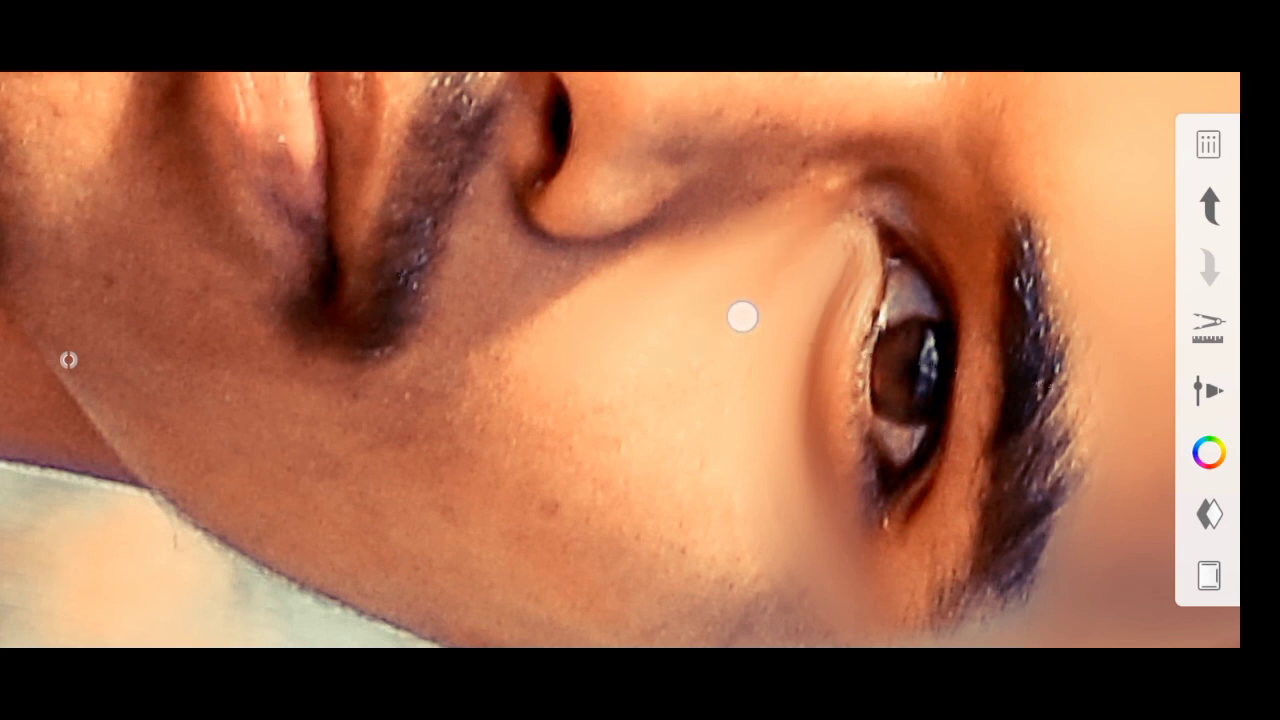
left_click_drag(742, 317, 586, 283)
left_click_drag(494, 354, 569, 466)
left_click_drag(537, 387, 446, 343)
left_click_drag(507, 409, 663, 540)
left_click_drag(552, 371, 540, 276)
mouse_move(631, 399)
left_mouse_down()
mouse_move(640, 231)
mouse_move(681, 362)
left_mouse_up()
Soften the cheek skin with long smudge strokes toward the chin.
left_click_drag(765, 488, 791, 226)
left_click_drag(874, 479, 849, 148)
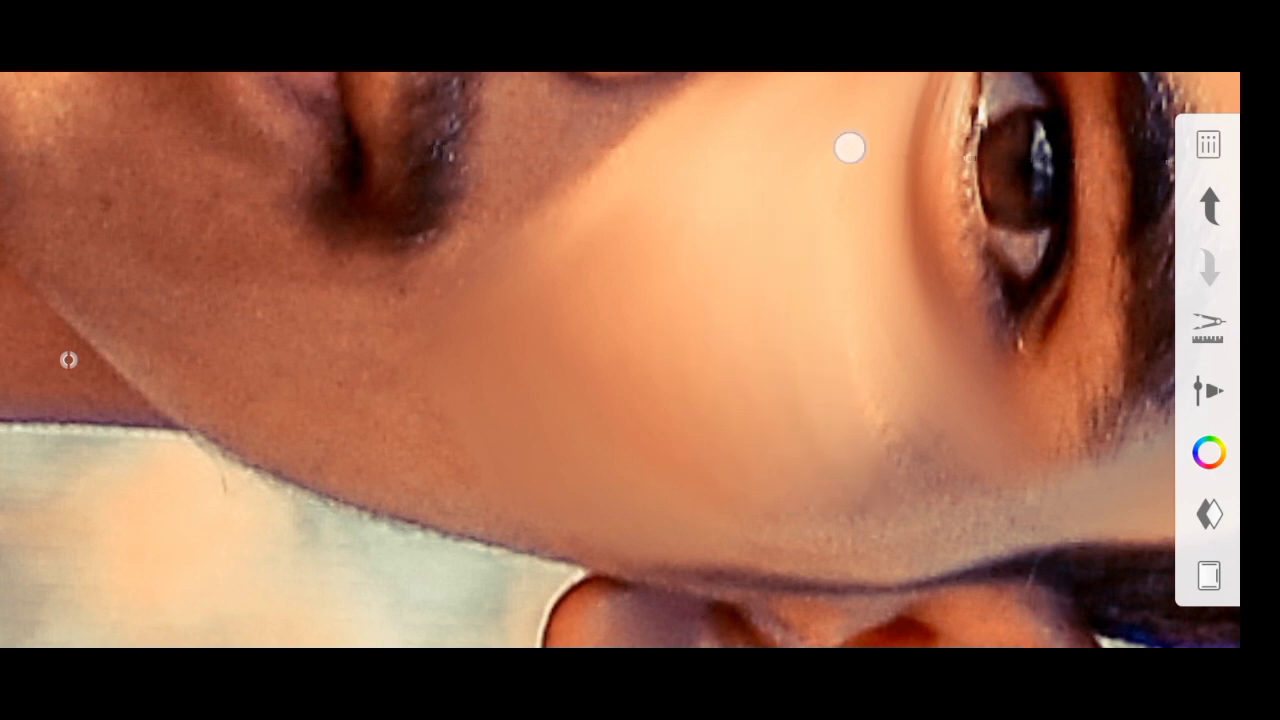
left_click_drag(912, 468, 974, 466)
mouse_move(1022, 605)
left_mouse_down()
mouse_move(902, 475)
mouse_move(820, 463)
left_mouse_up()
left_click_drag(681, 335, 697, 457)
left_click_drag(748, 531, 633, 355)
Dab and stroke several cheek spots to smooth the remaining texture.
left_click(547, 257)
left_click(712, 242)
left_click(601, 226)
left_click(744, 419)
left_click(532, 313)
mouse_move(728, 471)
left_mouse_down()
mouse_move(754, 492)
mouse_move(640, 517)
left_mouse_up()
left_click_drag(637, 457, 503, 397)
left_click_drag(676, 557, 618, 543)
left_click(536, 330)
left_click(721, 183)
mouse_move(678, 274)
left_mouse_down()
mouse_move(489, 369)
mouse_move(622, 417)
left_mouse_up()
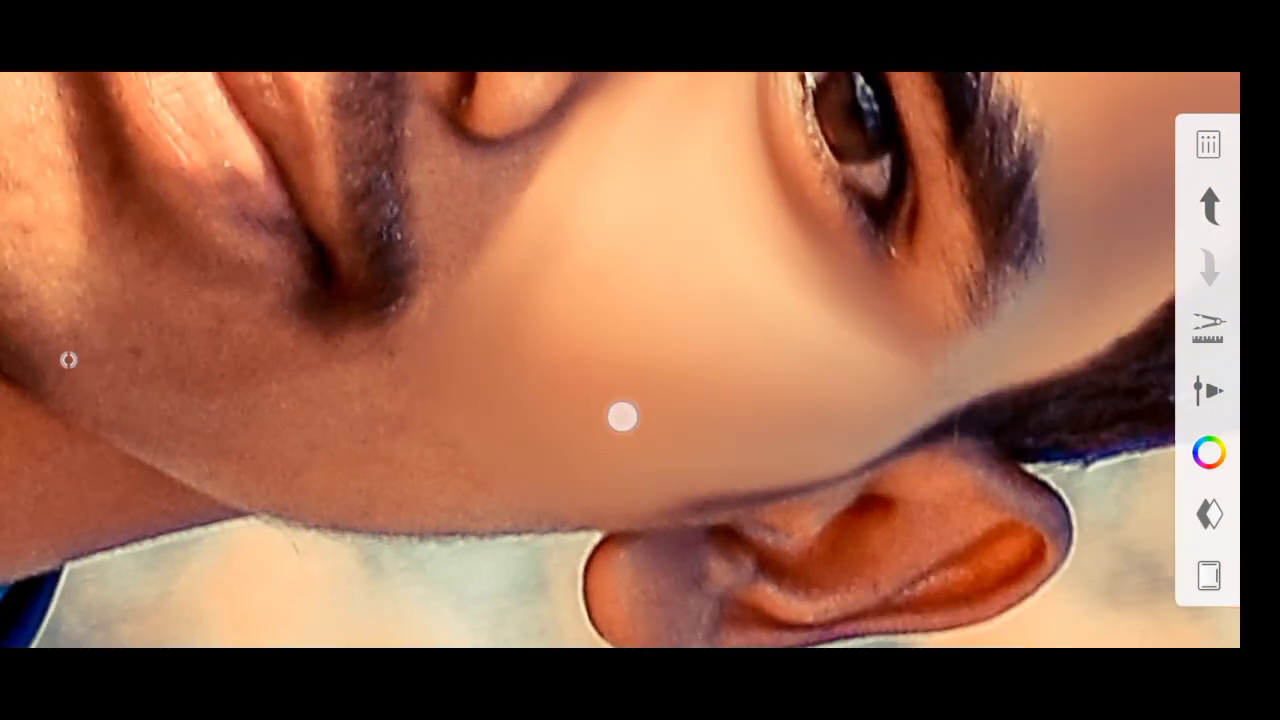
Pan, rotate and zoom the view across the face toward the chin.
left_click_drag(817, 353, 666, 286)
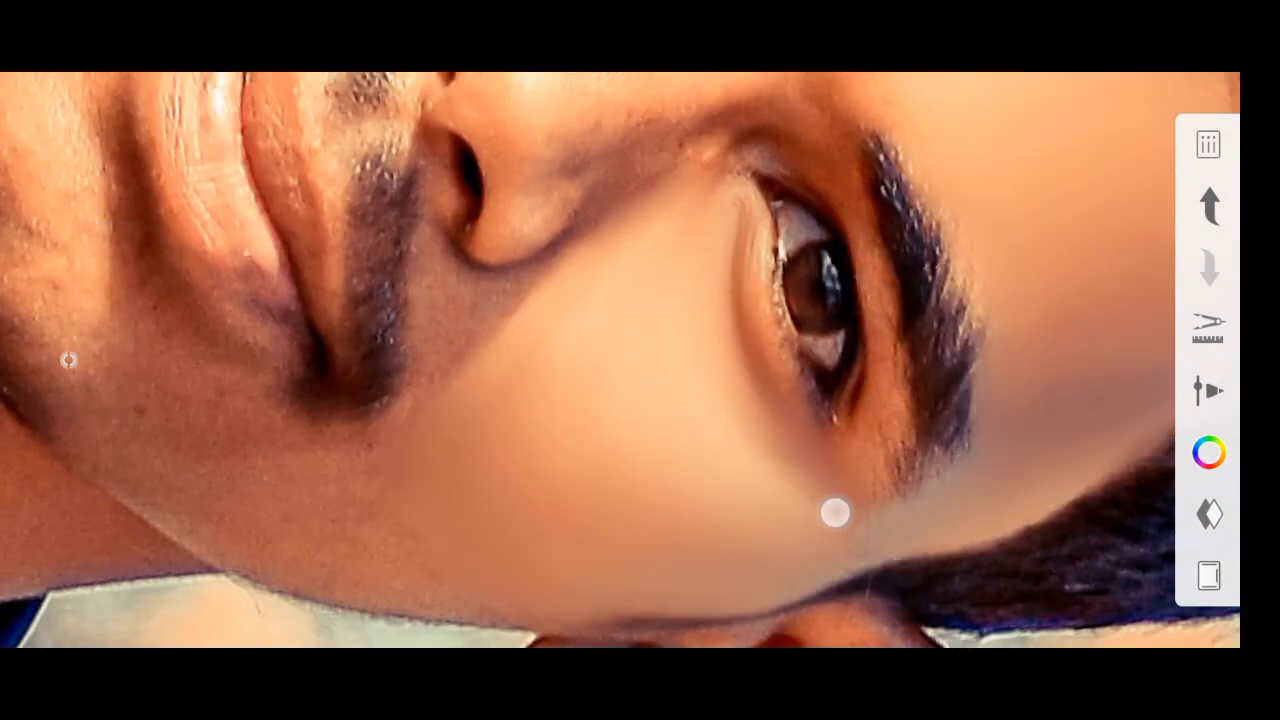
left_click_drag(834, 511, 717, 486)
left_click_drag(457, 400, 535, 290)
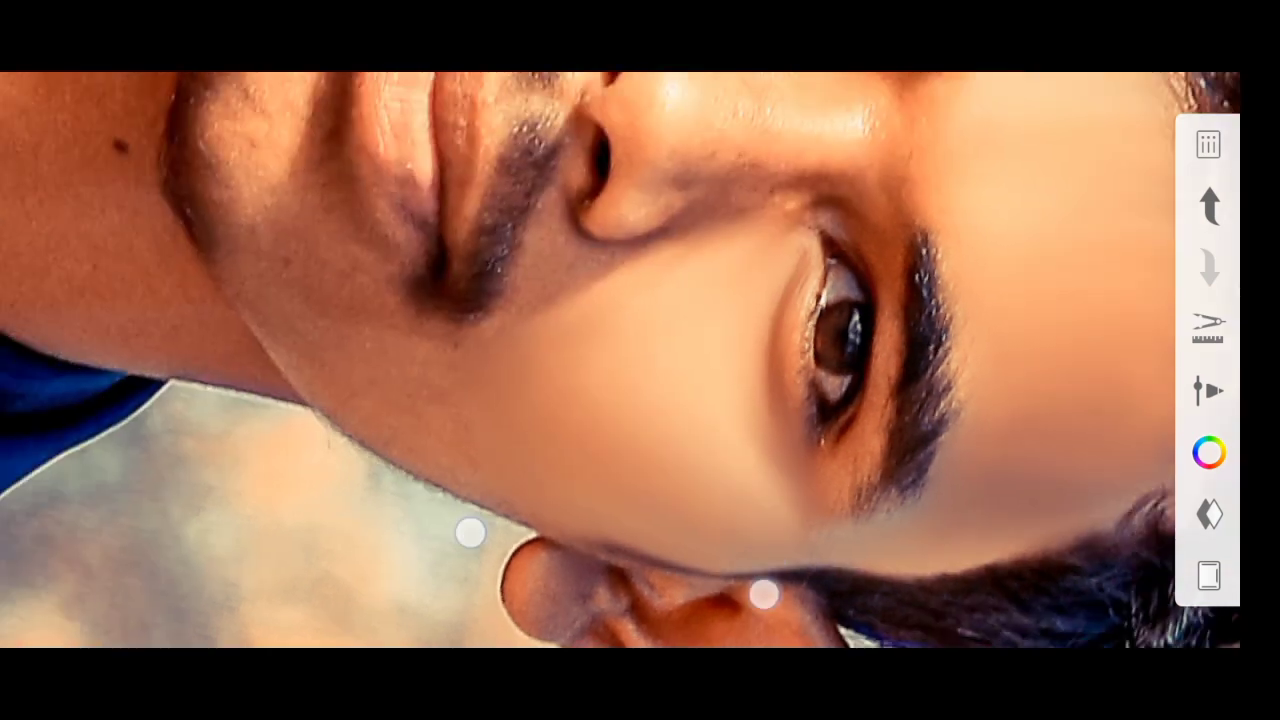
left_click_drag(469, 531, 371, 374)
left_click_drag(763, 591, 791, 449)
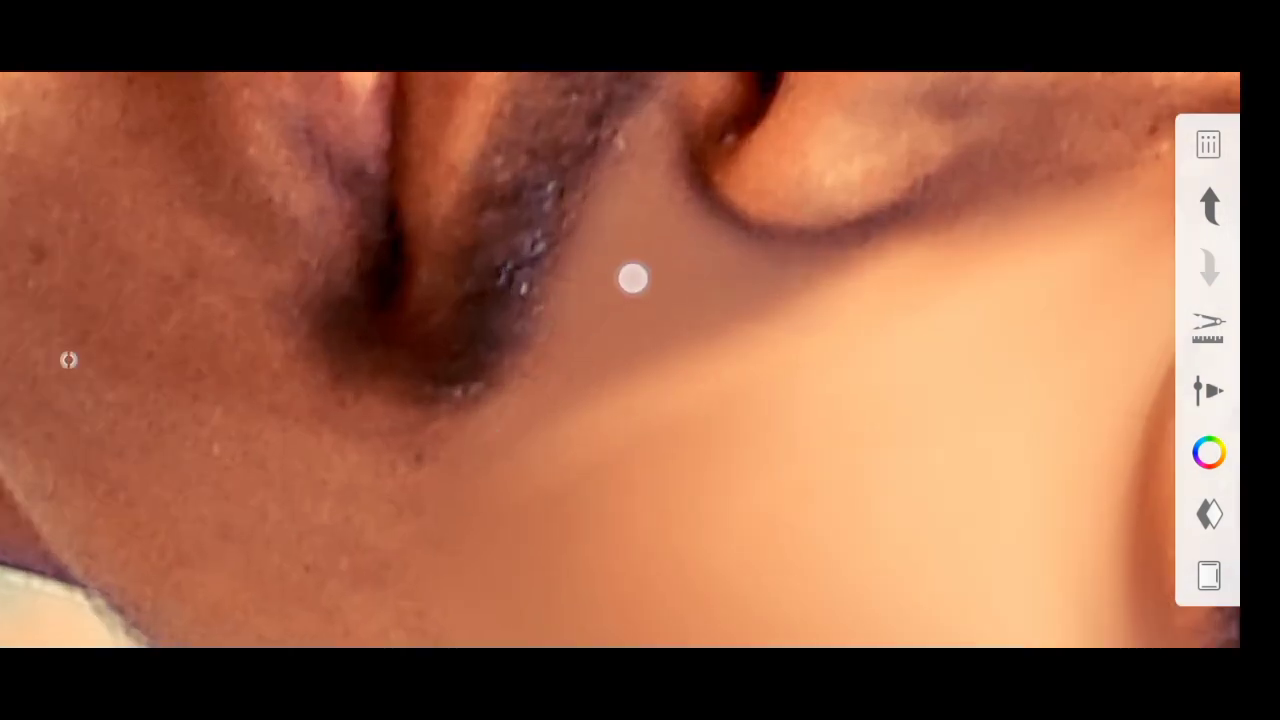
mouse_move(640, 380)
left_mouse_down()
mouse_move(576, 458)
mouse_move(466, 494)
left_mouse_up()
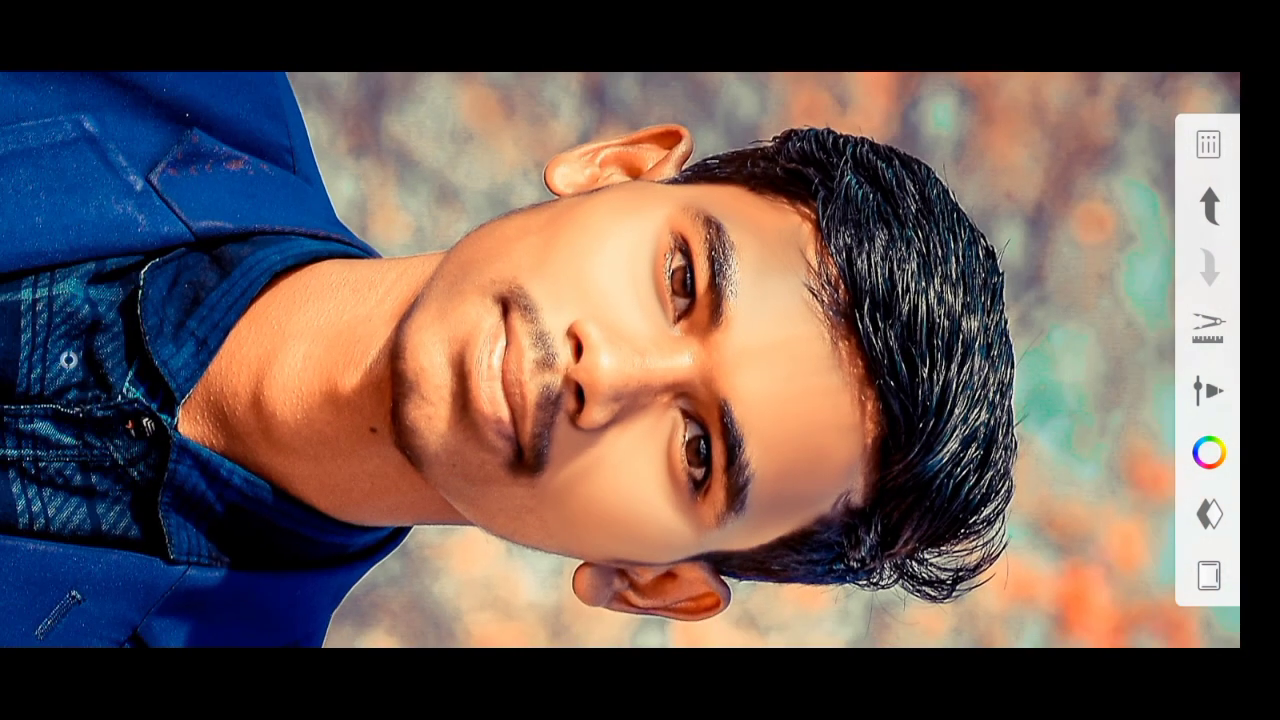
Soften the lips and smooth the chin skin below them.
mouse_move(640, 400)
left_mouse_down()
mouse_move(500, 431)
mouse_move(578, 396)
left_mouse_up()
left_click_drag(556, 275, 473, 436)
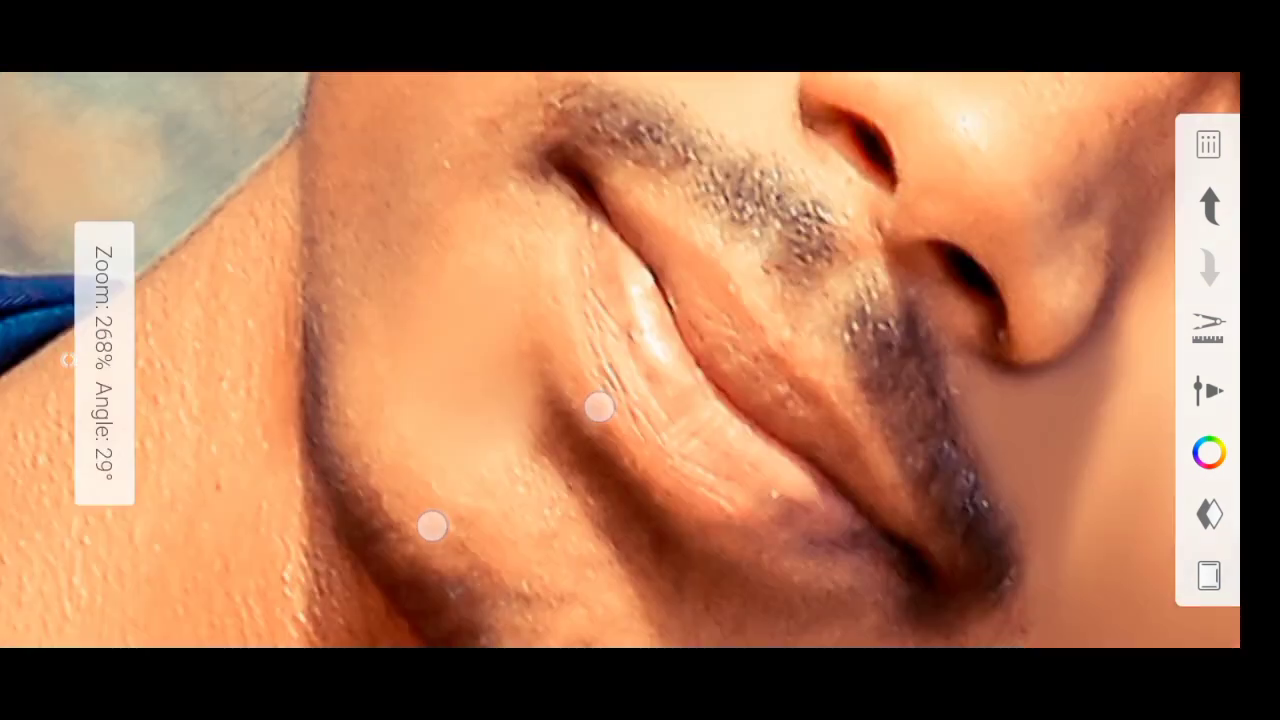
mouse_move(466, 378)
left_mouse_down()
mouse_move(547, 358)
mouse_move(622, 529)
left_mouse_up()
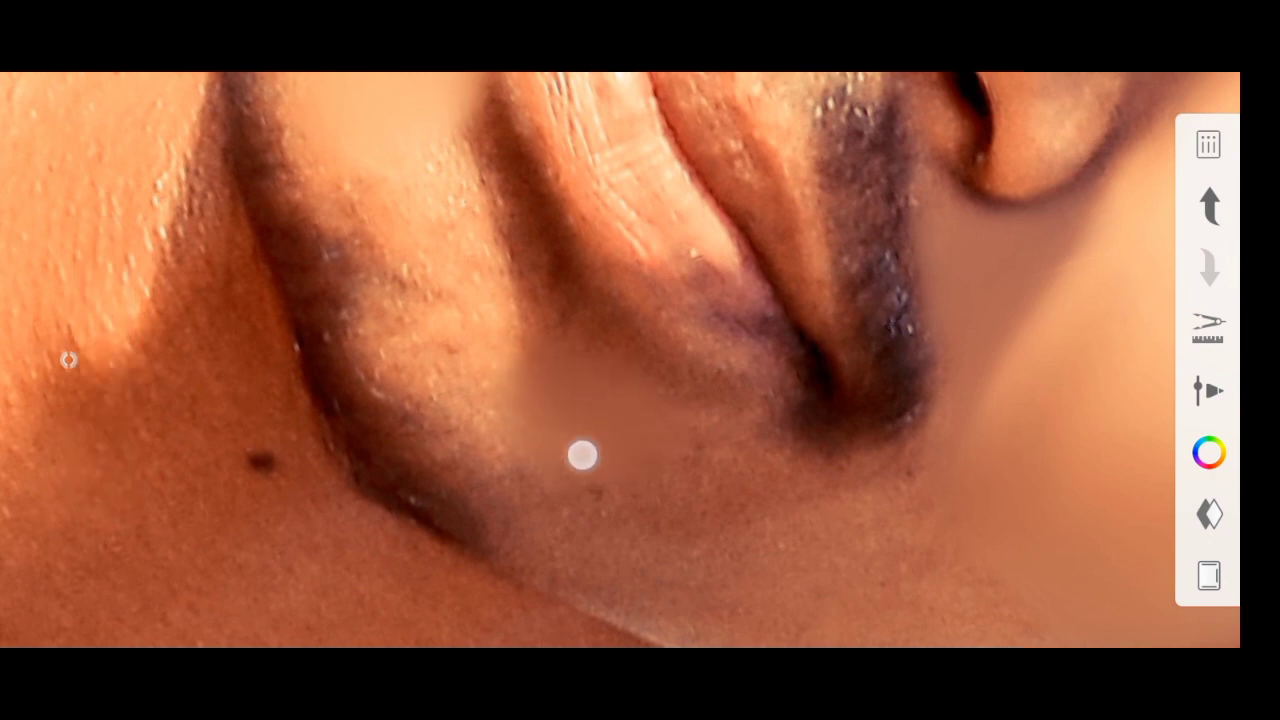
left_click_drag(489, 393, 568, 502)
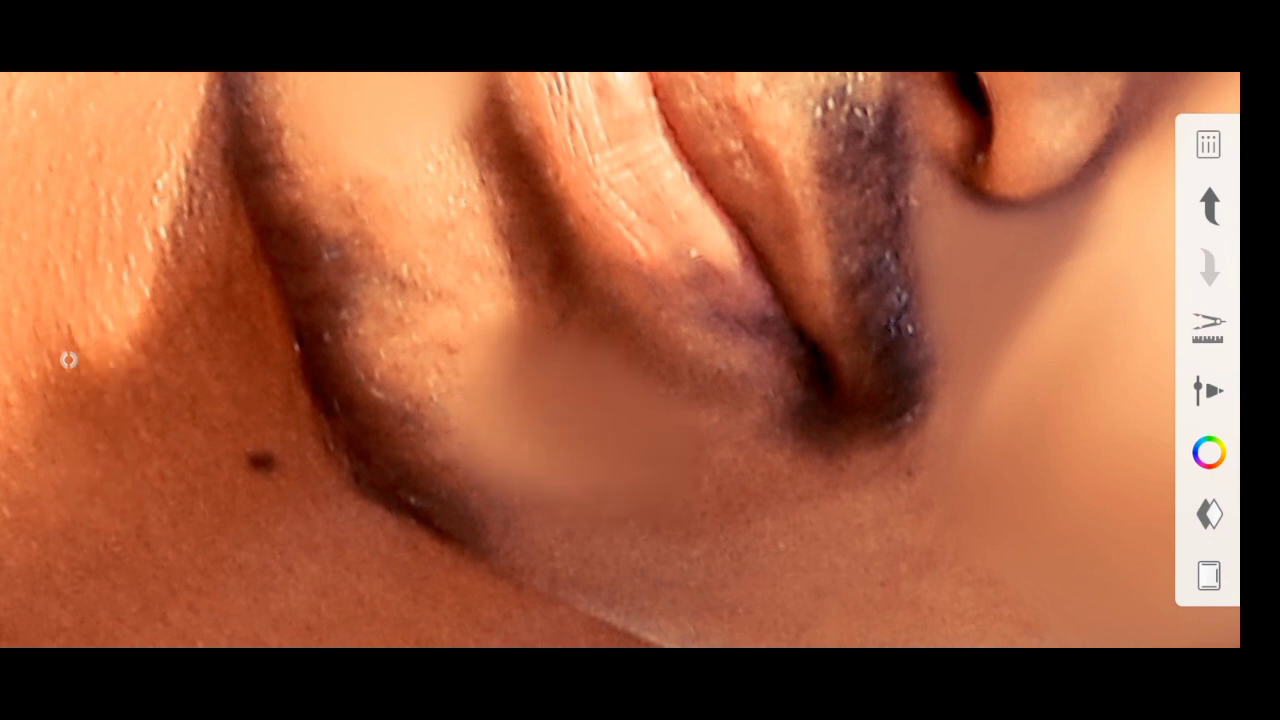
Zoom and rotate around the nose until the eye and eyebrow are in view.
scroll(705, 446, "down", 5)
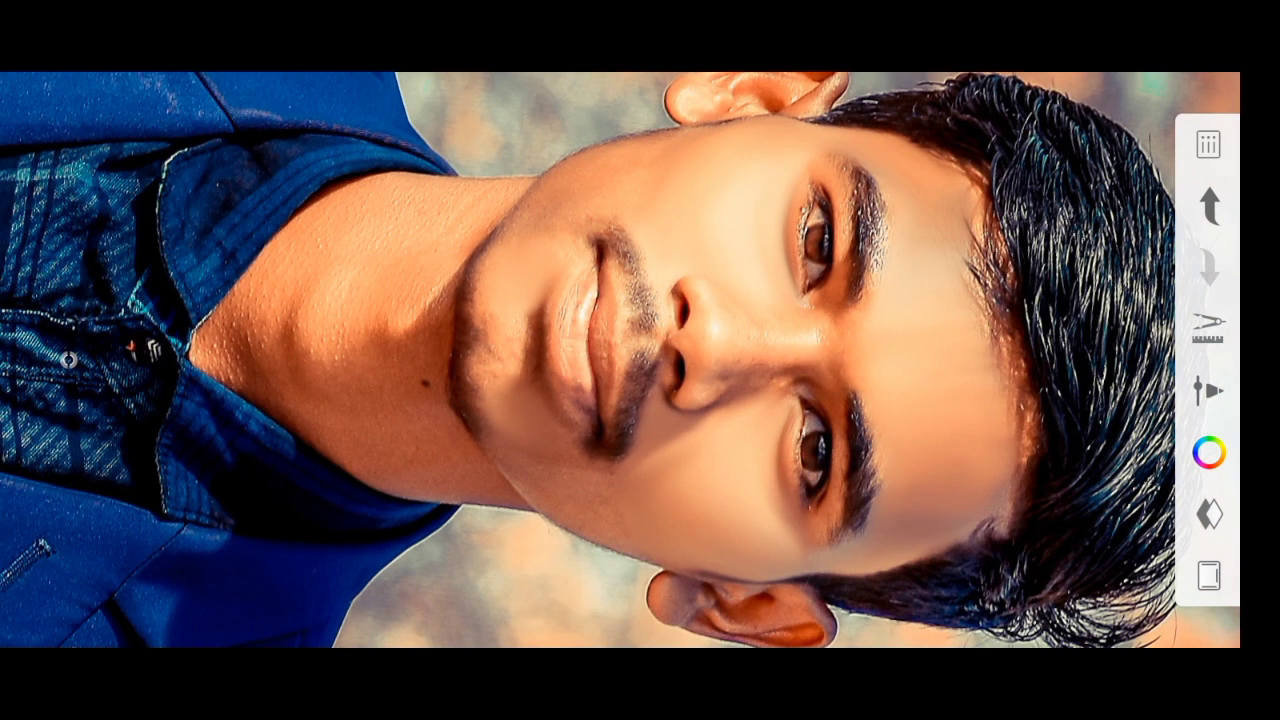
scroll(470, 400, "up", 5)
scroll(690, 525, "down", 5)
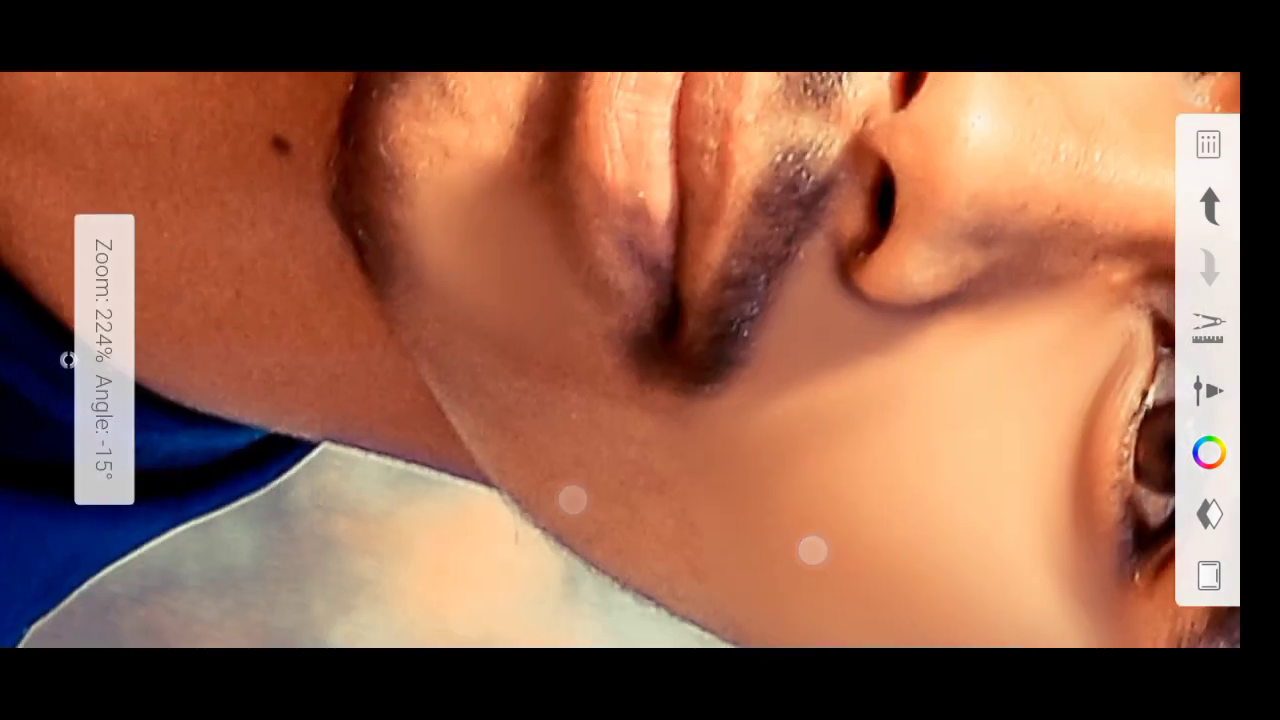
scroll(620, 450, "up", 5)
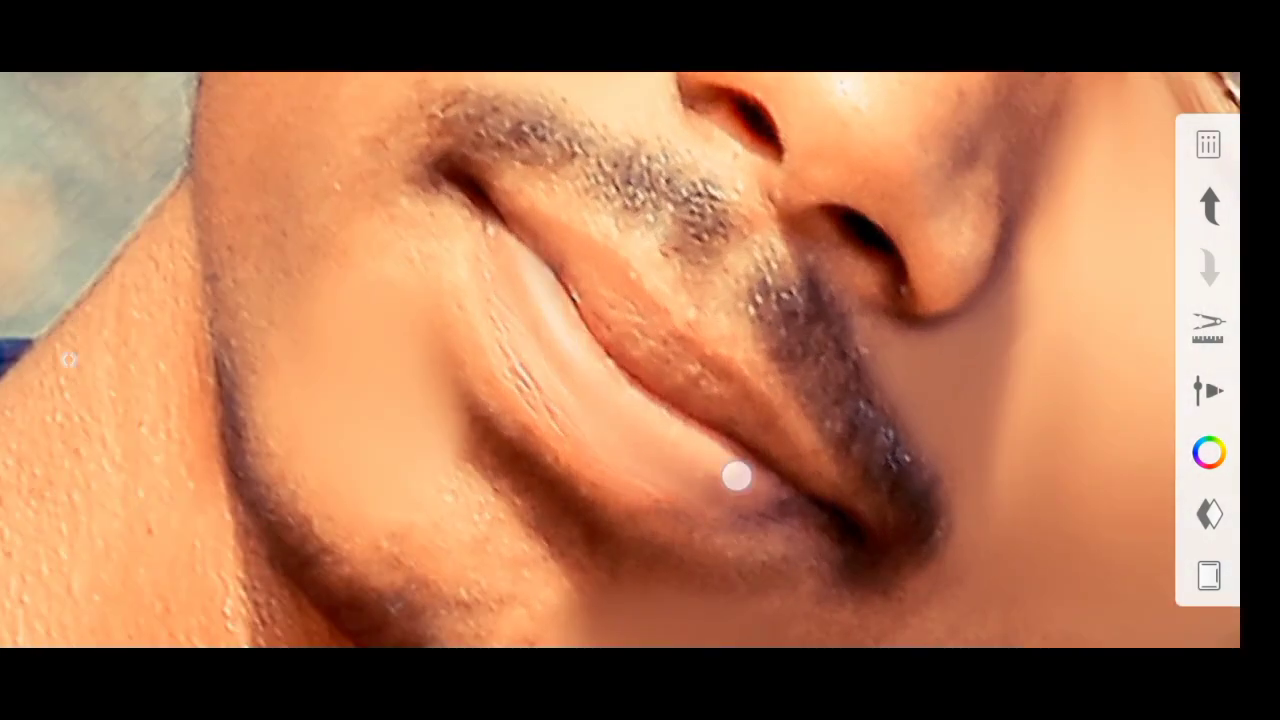
scroll(600, 500, "down", 5)
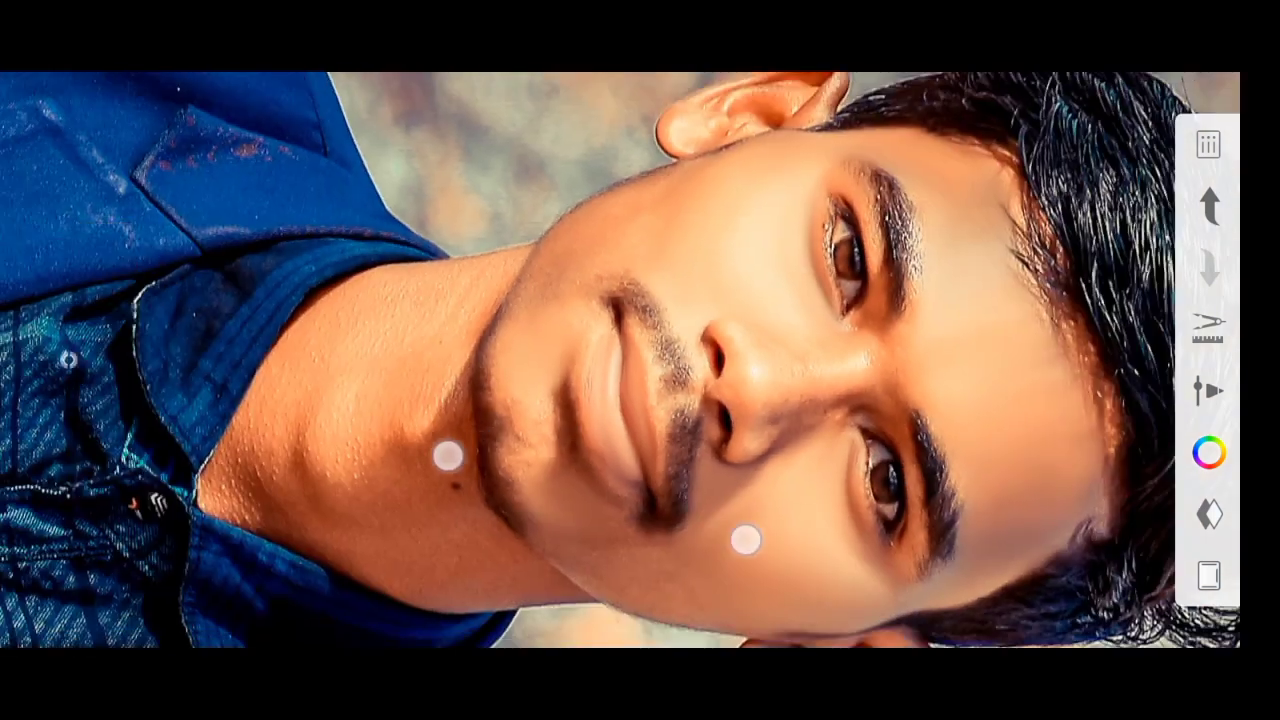
scroll(597, 498, "up", 5)
scroll(580, 460, "up", 2)
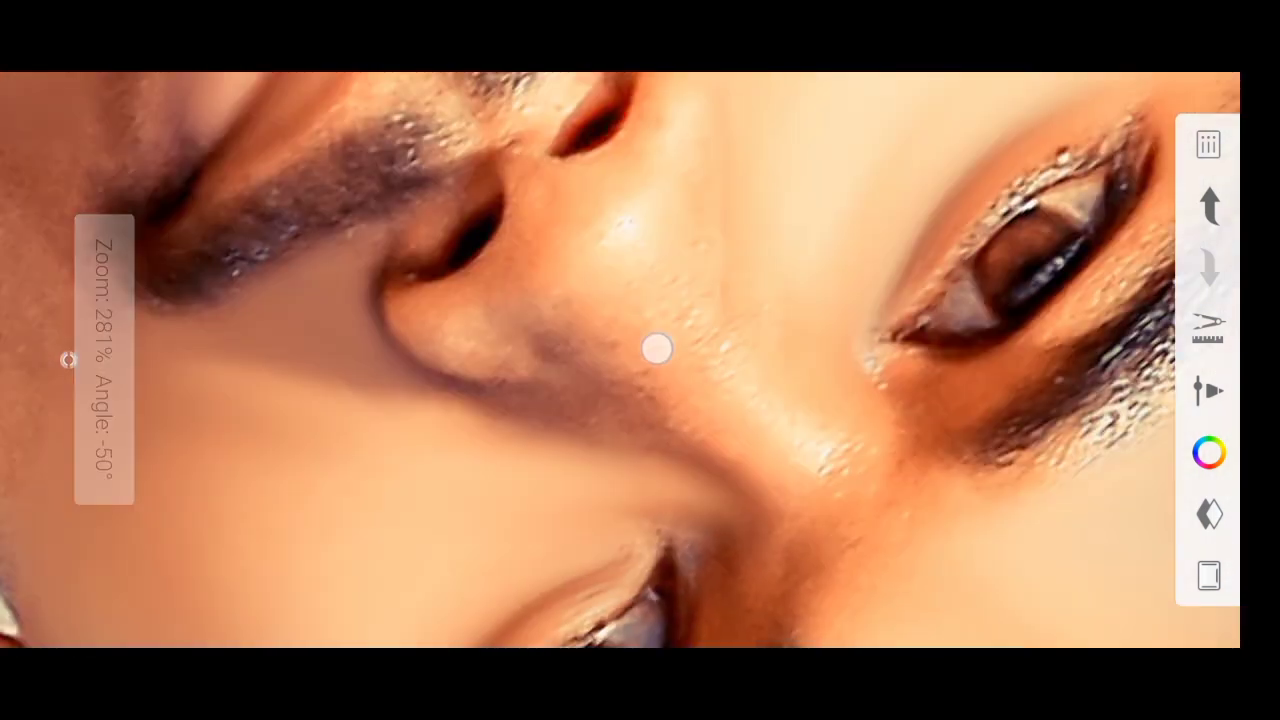
left_click_drag(640, 226, 794, 497)
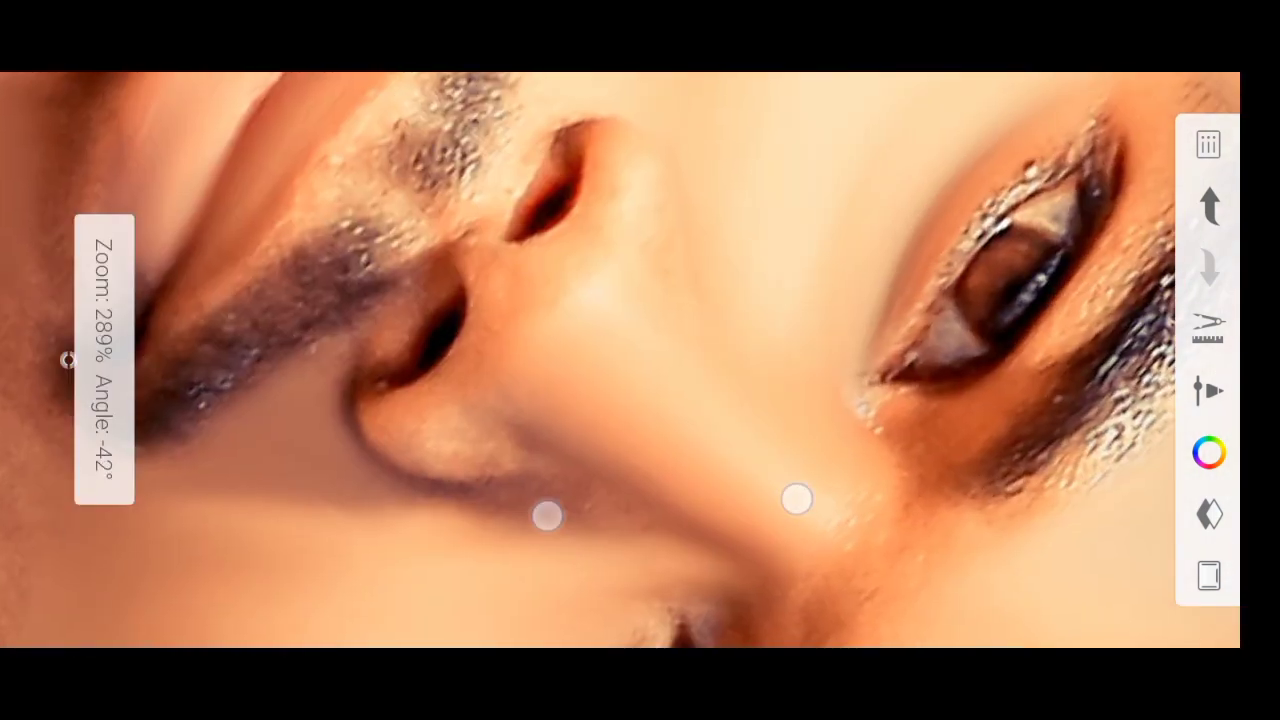
left_click_drag(871, 517, 667, 382)
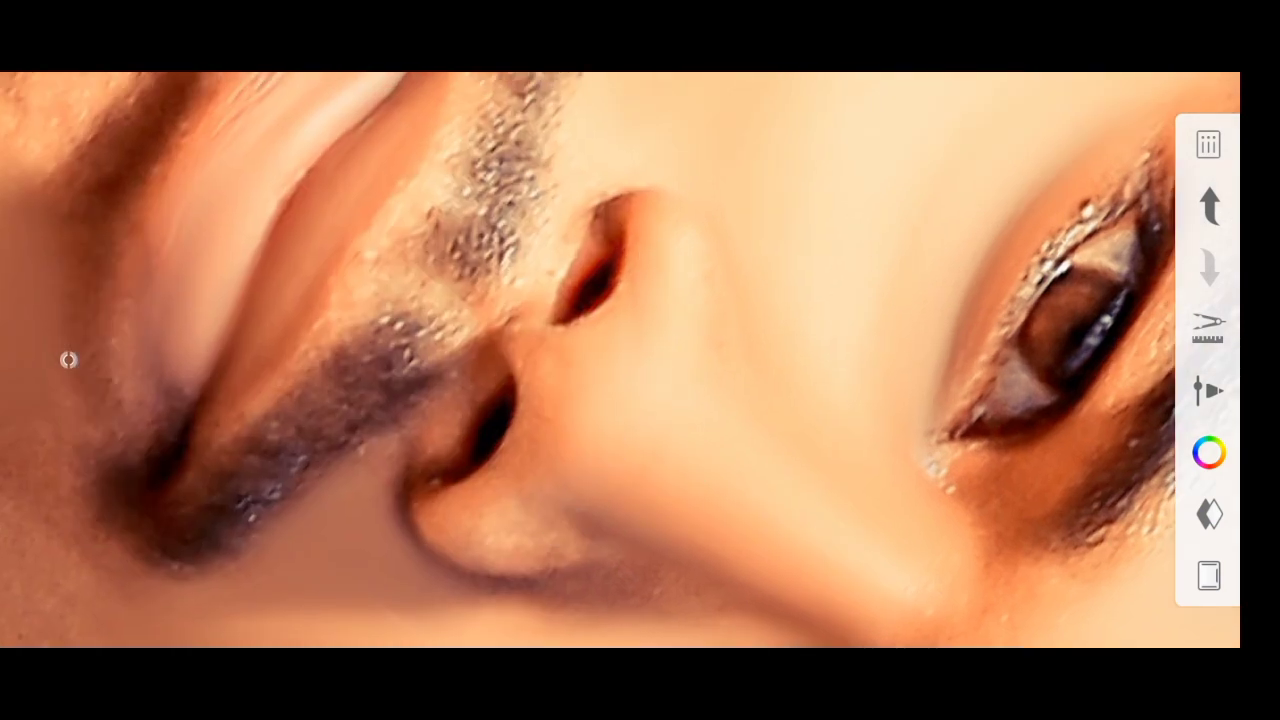
scroll(649, 354, "up", 2)
left_click_drag(636, 496, 700, 430)
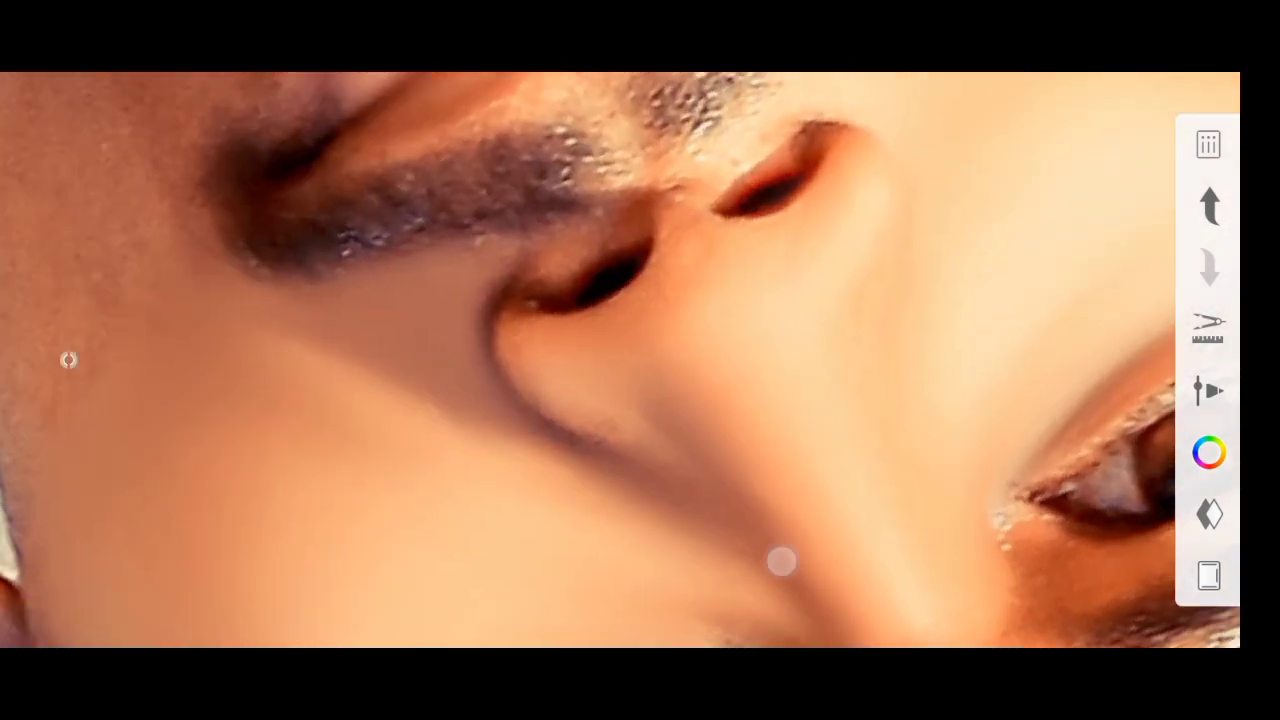
left_click_drag(729, 491, 869, 549)
mouse_move(640, 400)
left_mouse_down()
mouse_move(536, 506)
mouse_move(557, 600)
mouse_move(710, 265)
left_mouse_up()
Move the view from the eyes to the ear and hair beside the temple.
scroll(673, 488, "down", 2)
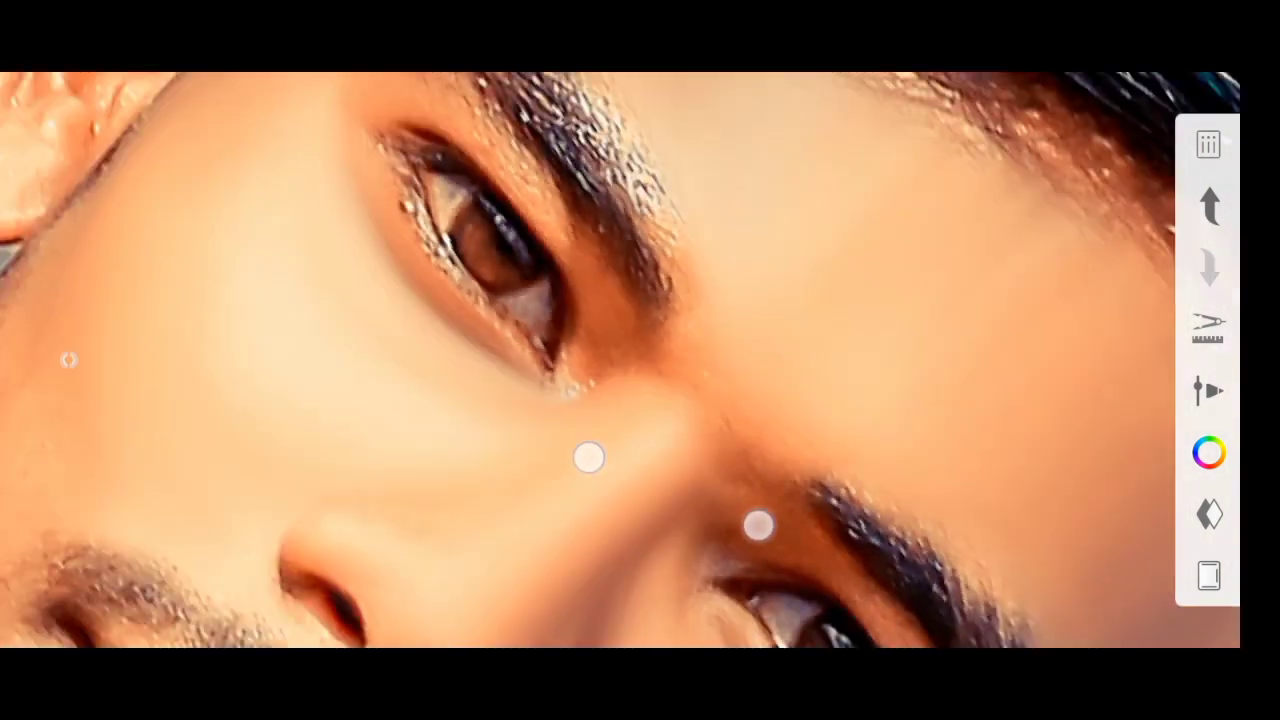
left_click_drag(757, 523, 826, 474)
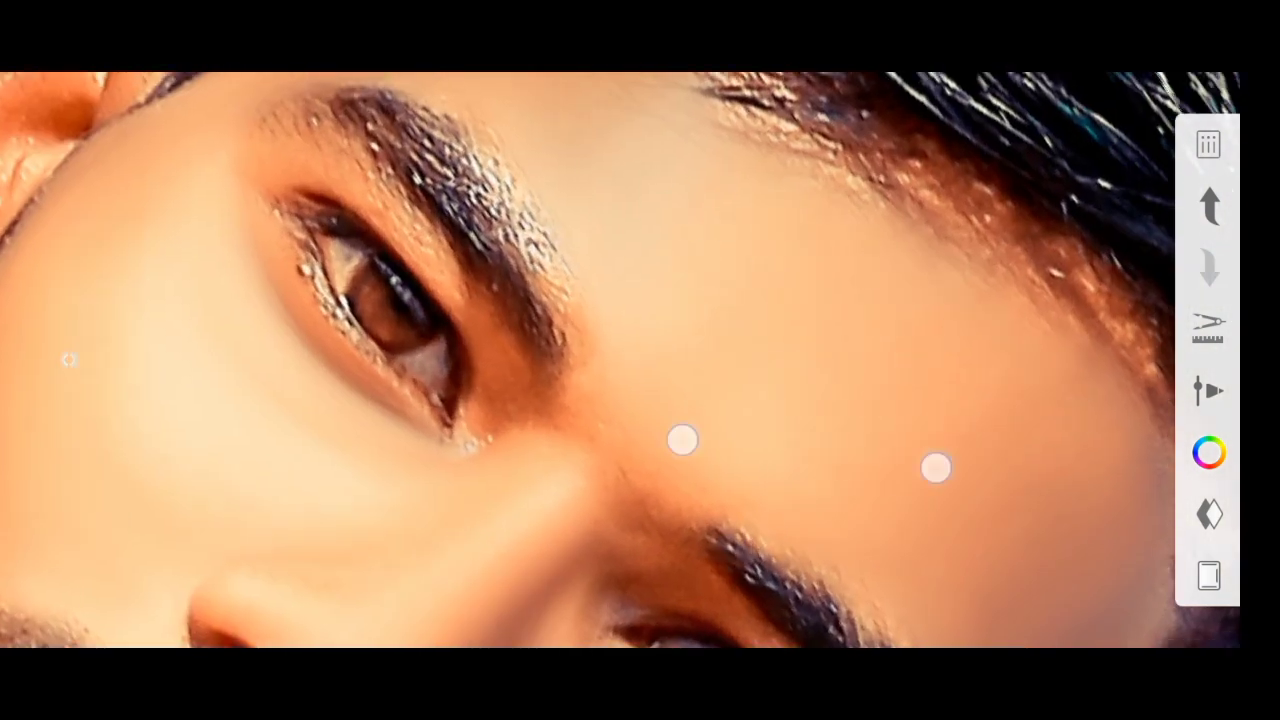
left_click_drag(936, 467, 925, 308)
left_click_drag(793, 329, 765, 382)
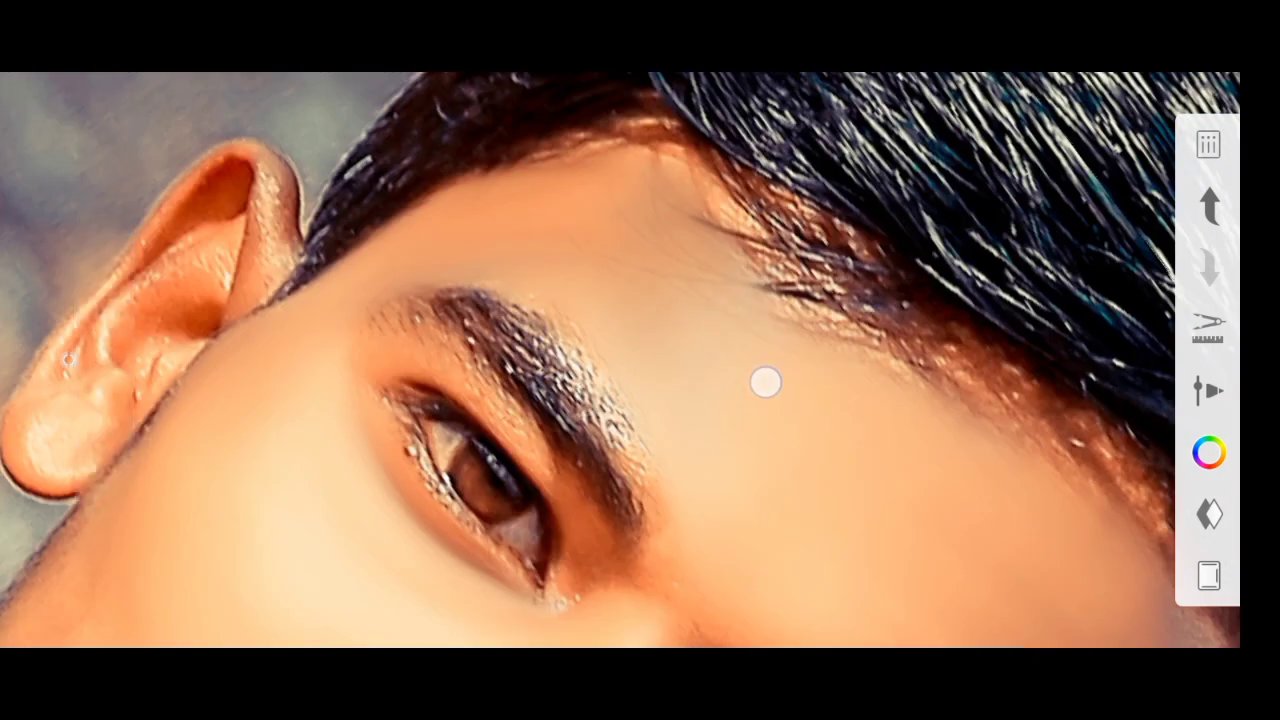
scroll(664, 540, "down", 5)
scroll(607, 546, "up", 5)
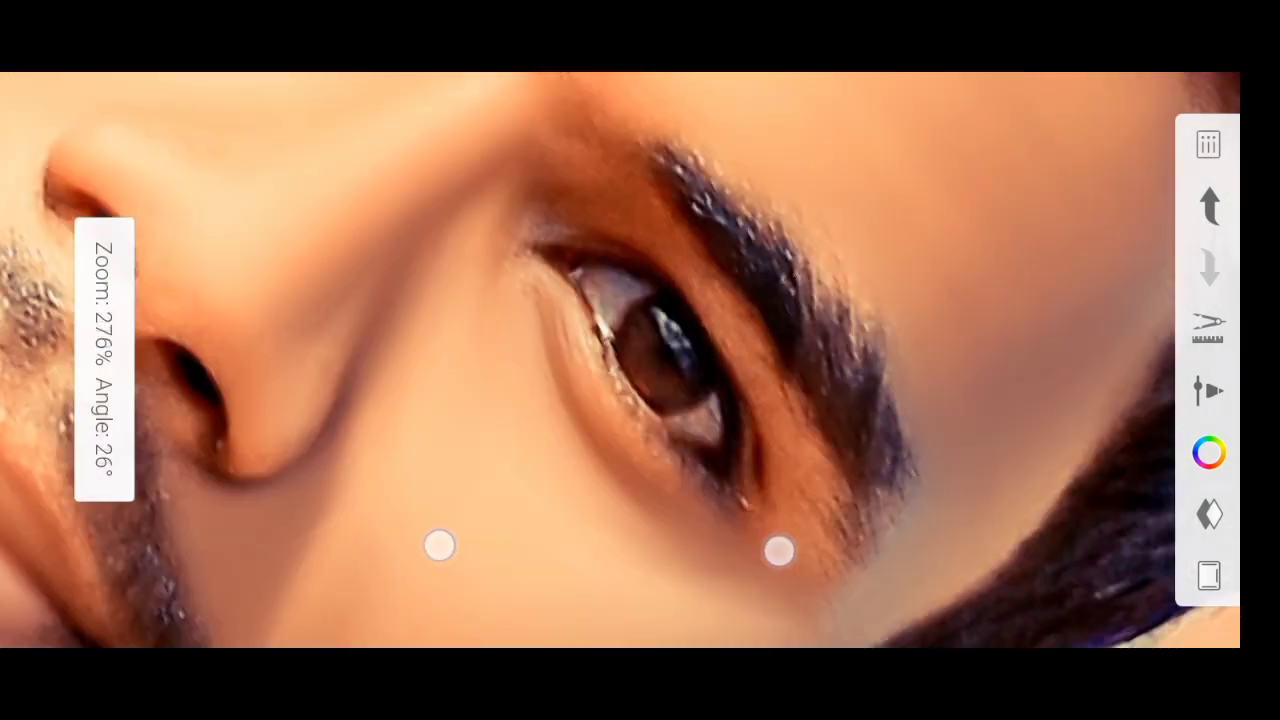
left_click_drag(803, 591, 643, 497)
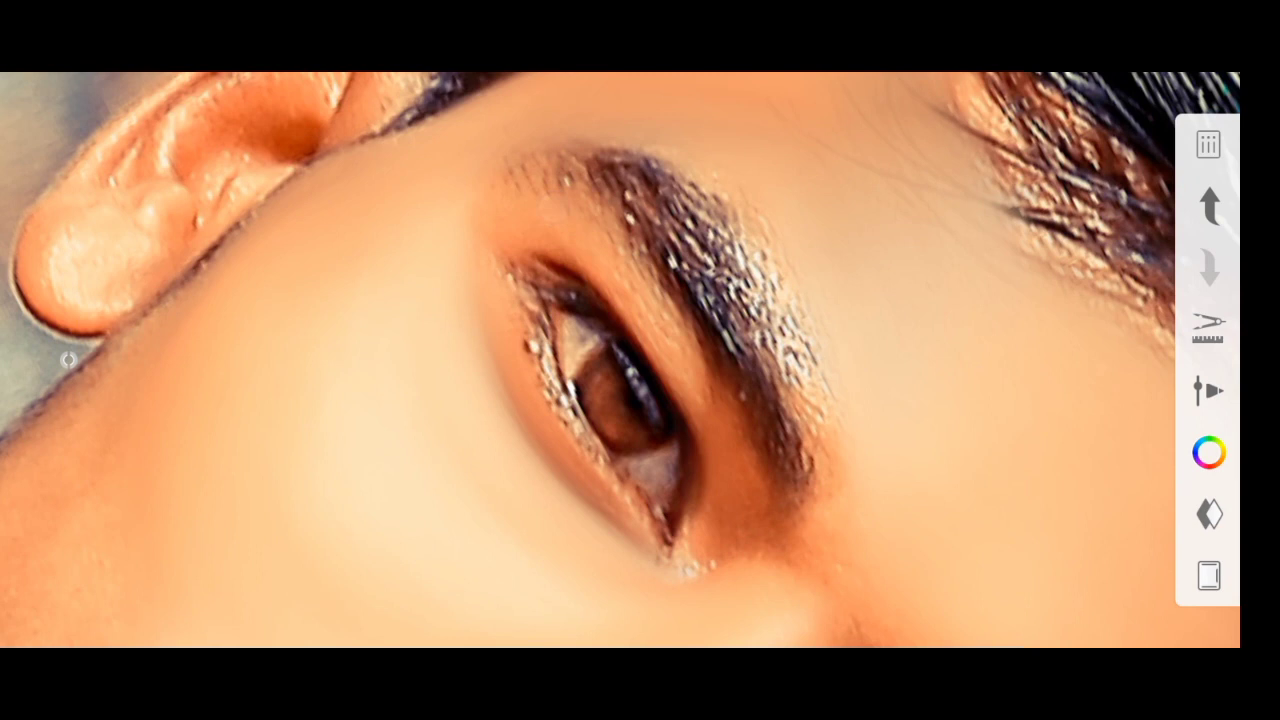
Blend the skin by the temple and outer eye, finishing on the full portrait.
scroll(617, 530, "down", 3)
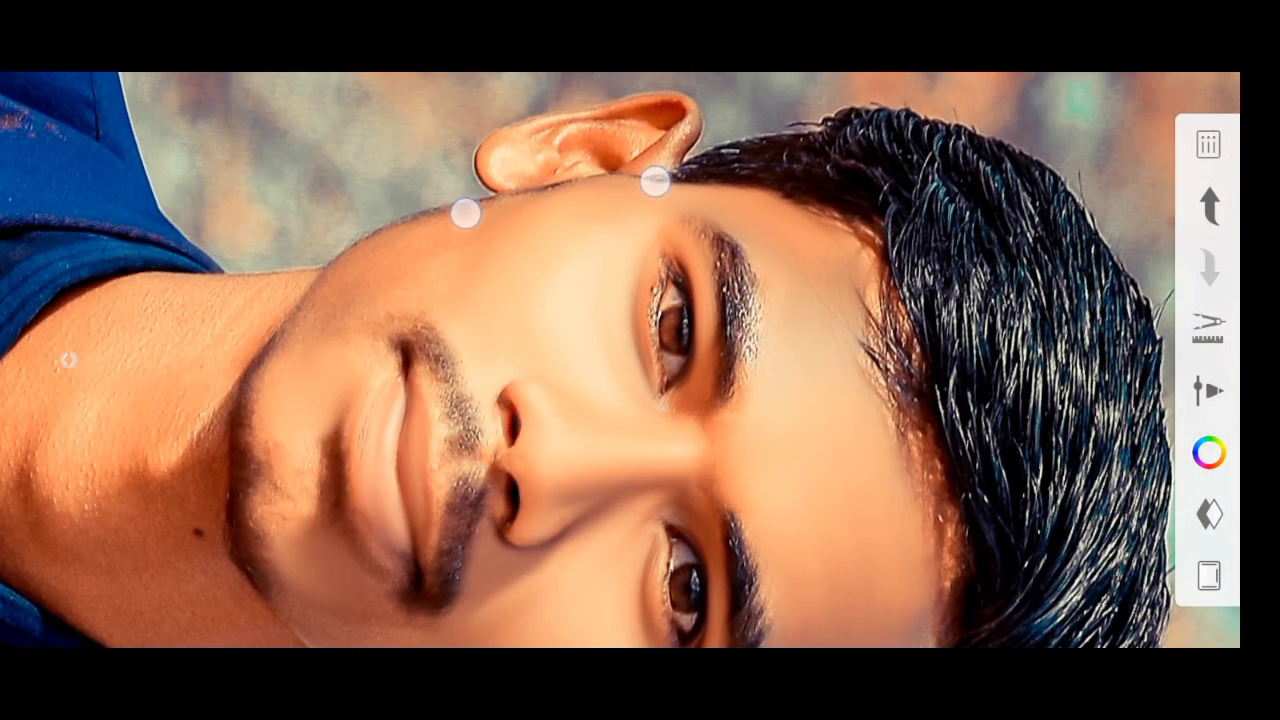
scroll(560, 196, "up", 5)
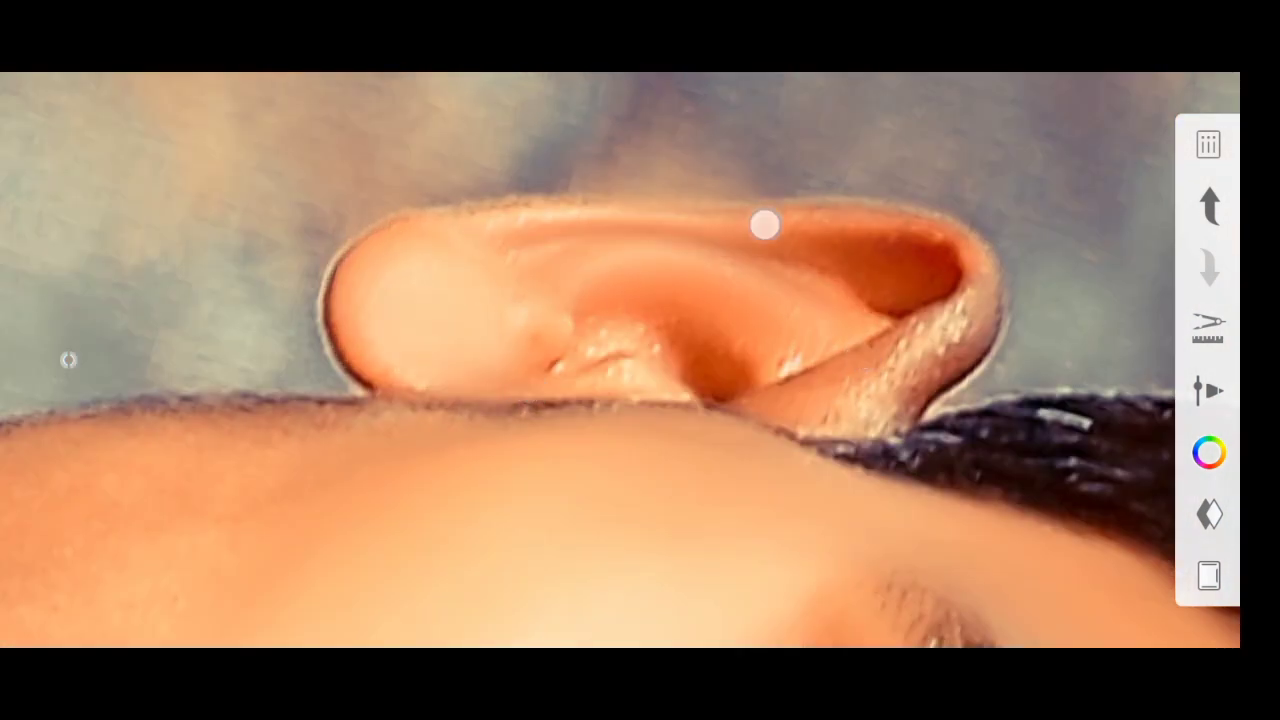
scroll(630, 322, "down", 3)
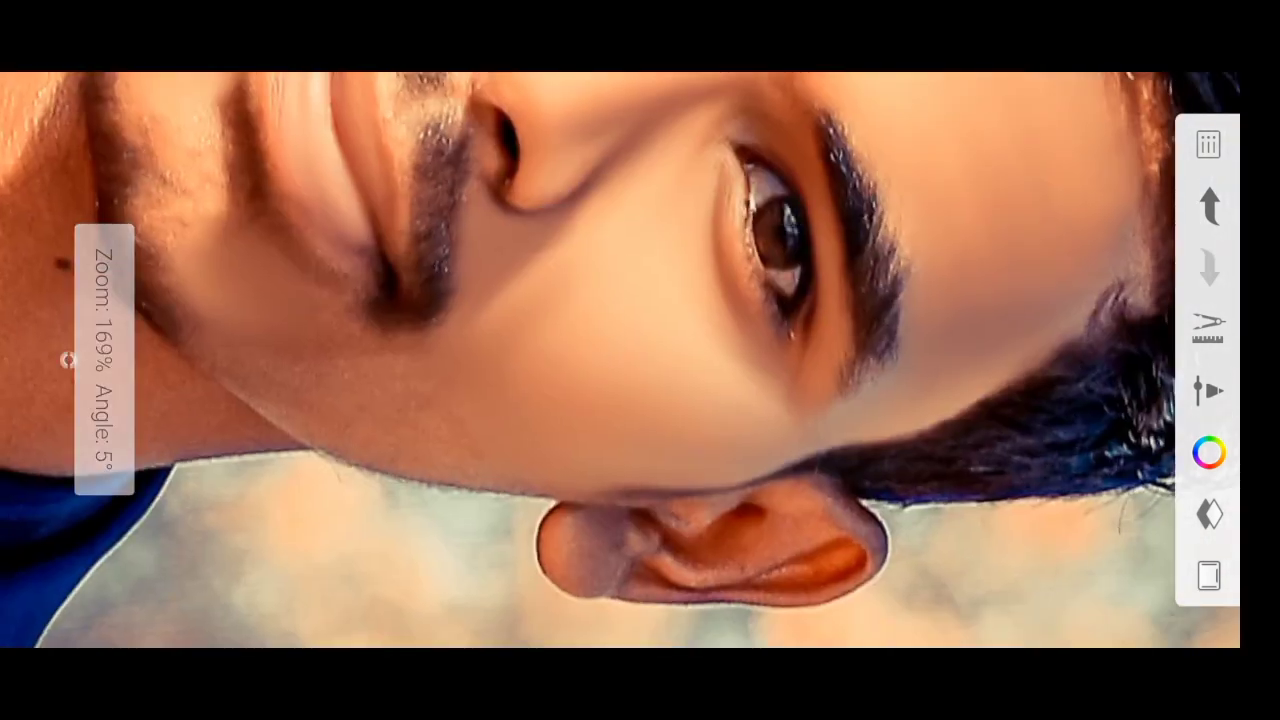
scroll(700, 540, "up", 5)
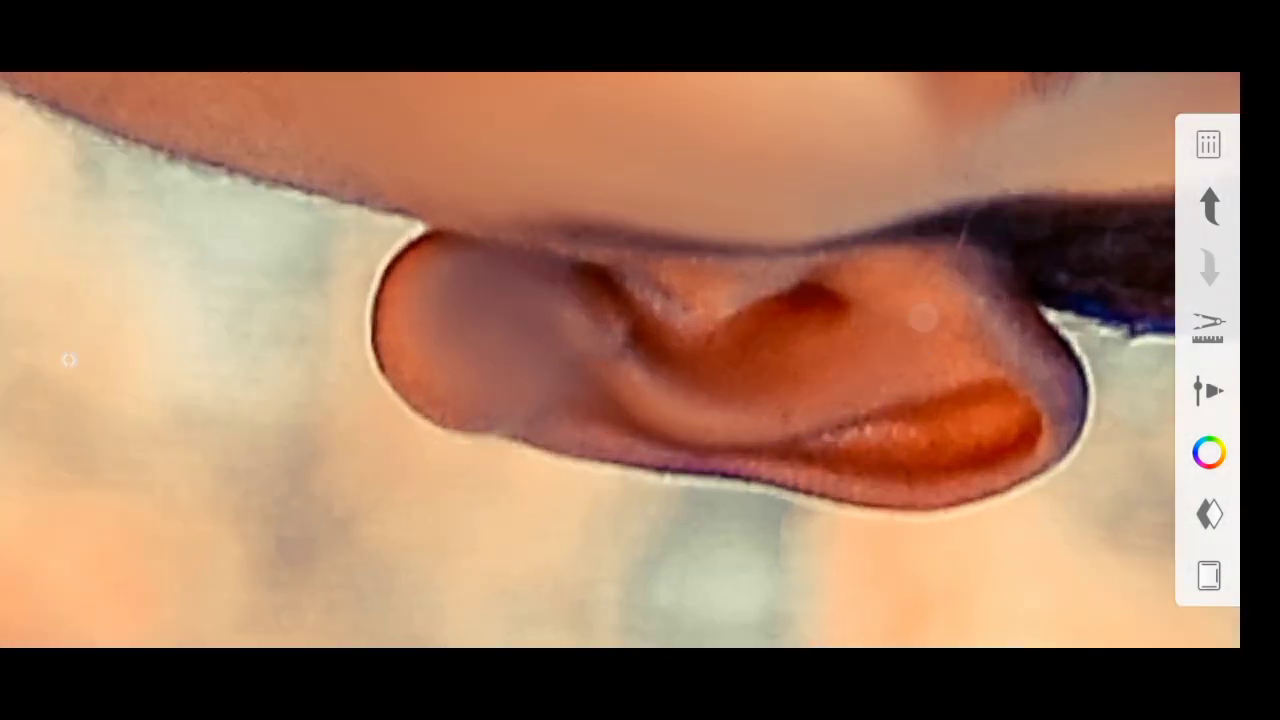
scroll(582, 490, "up", 5)
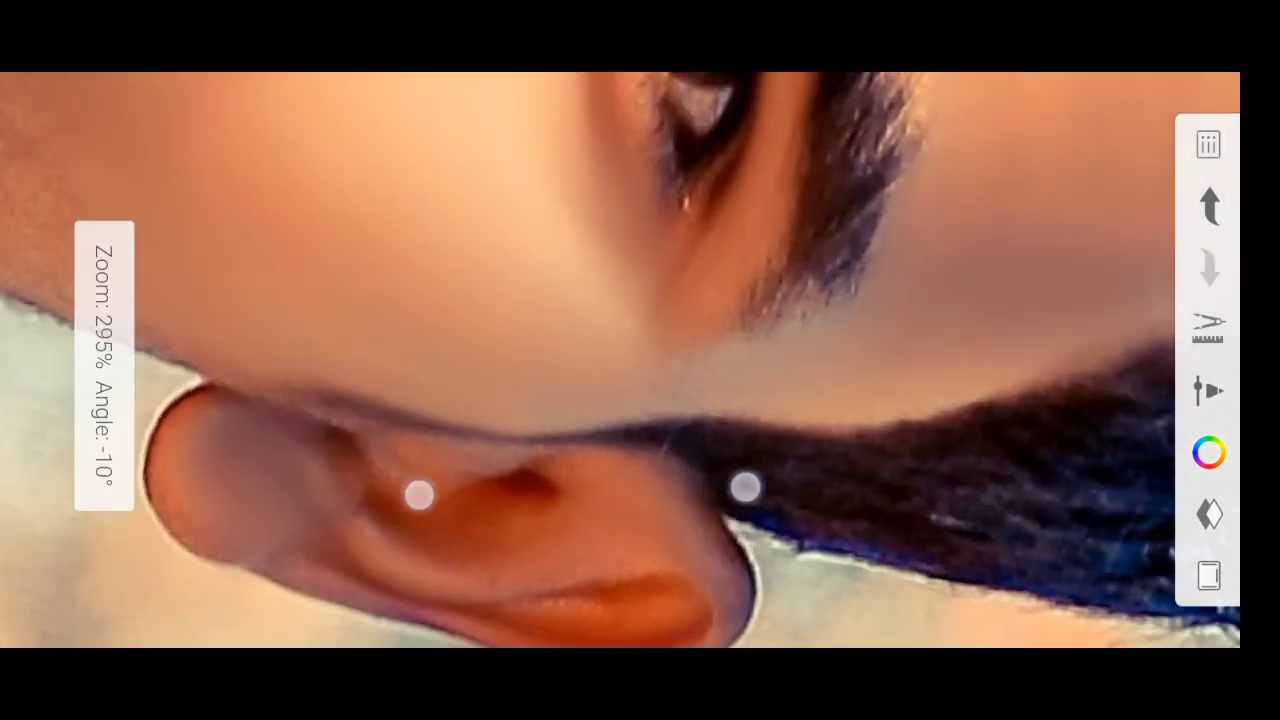
scroll(582, 491, "up", 5)
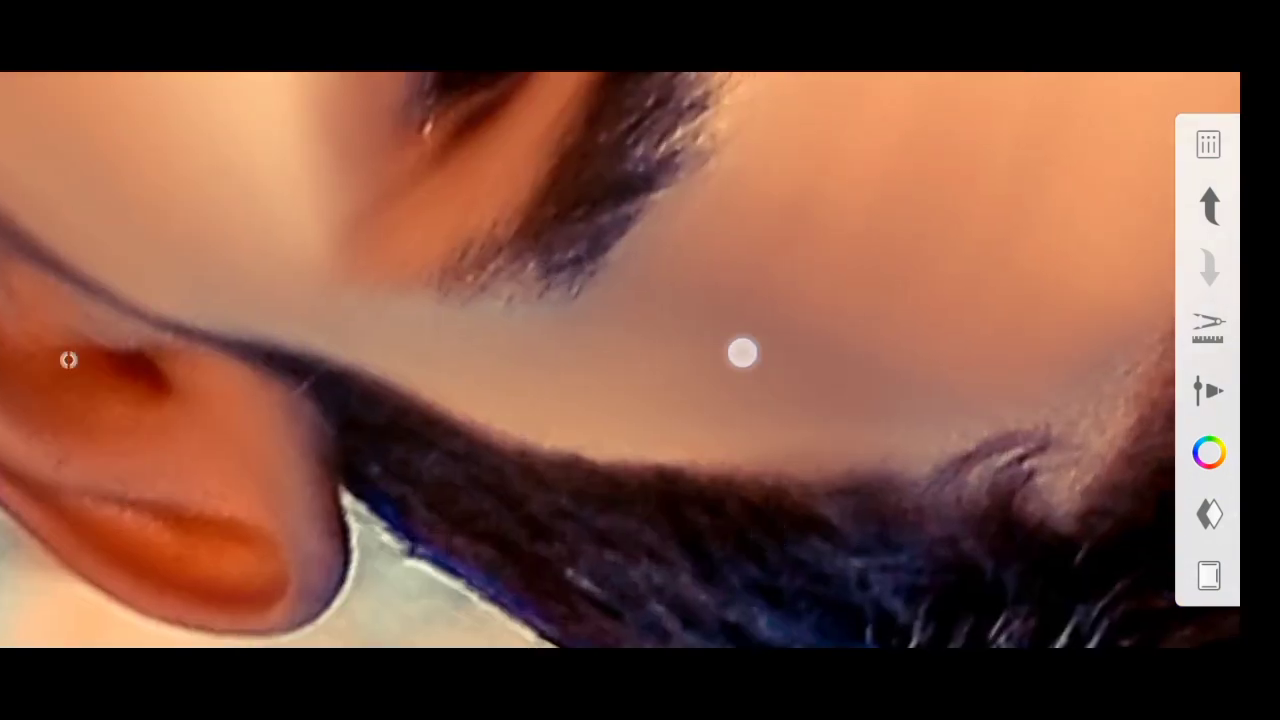
scroll(630, 460, "down", 3)
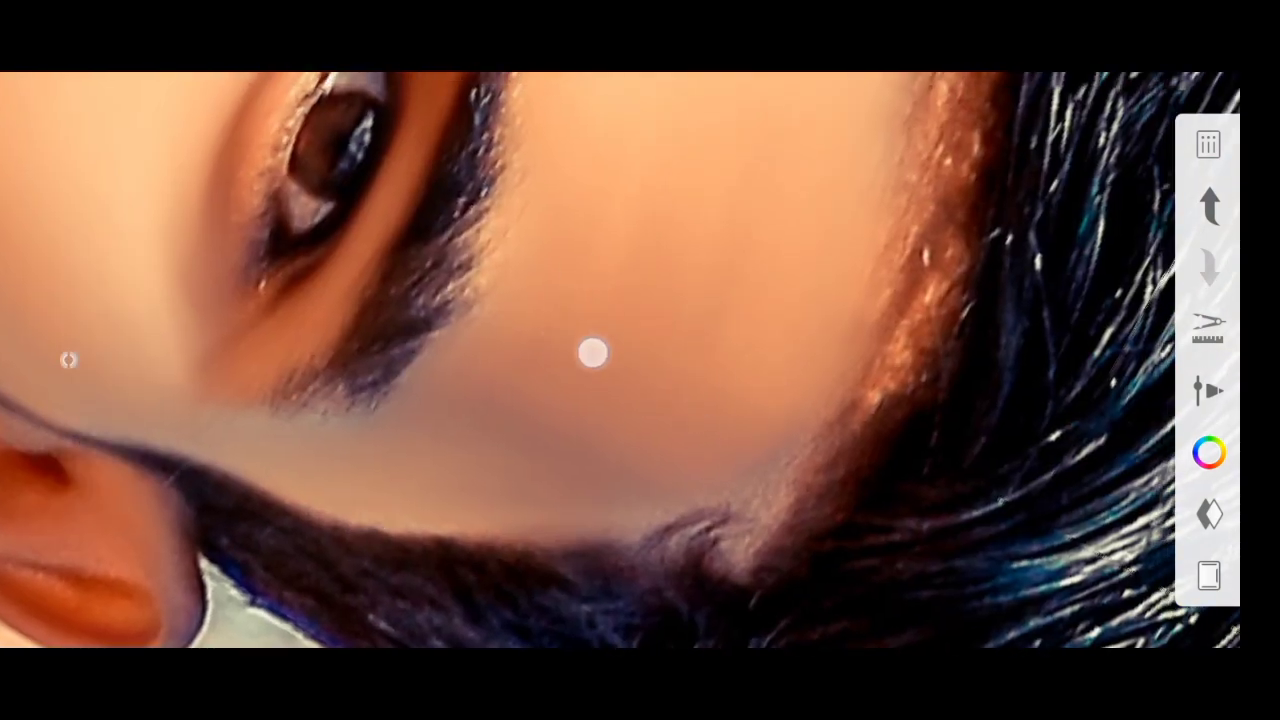
scroll(509, 486, "up", 3)
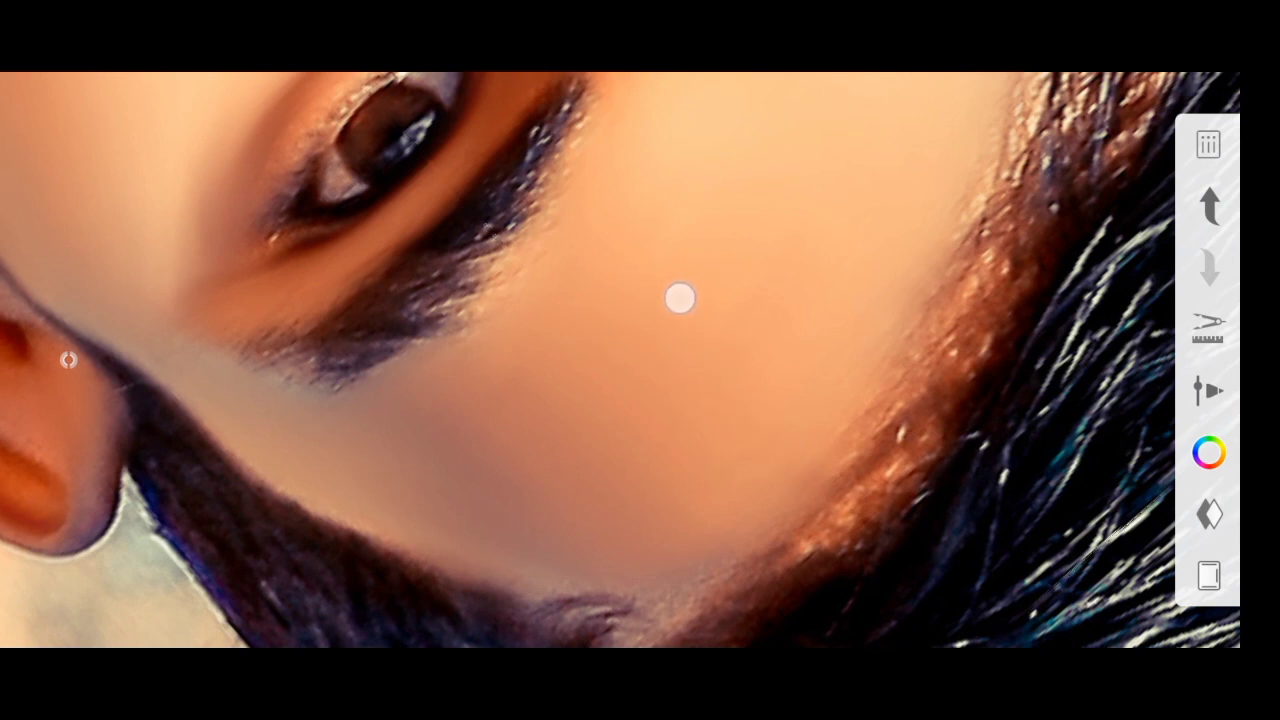
scroll(594, 525, "down", 2)
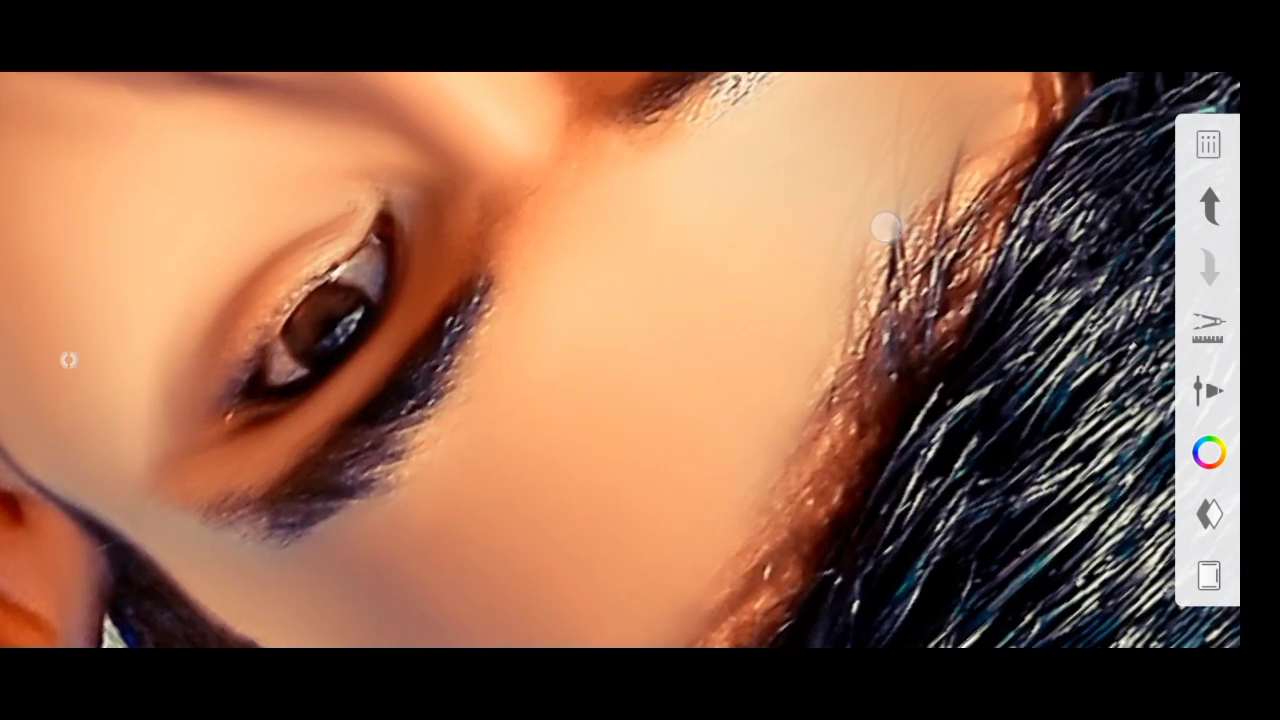
left_click_drag(886, 228, 662, 338)
scroll(731, 300, "down", 2)
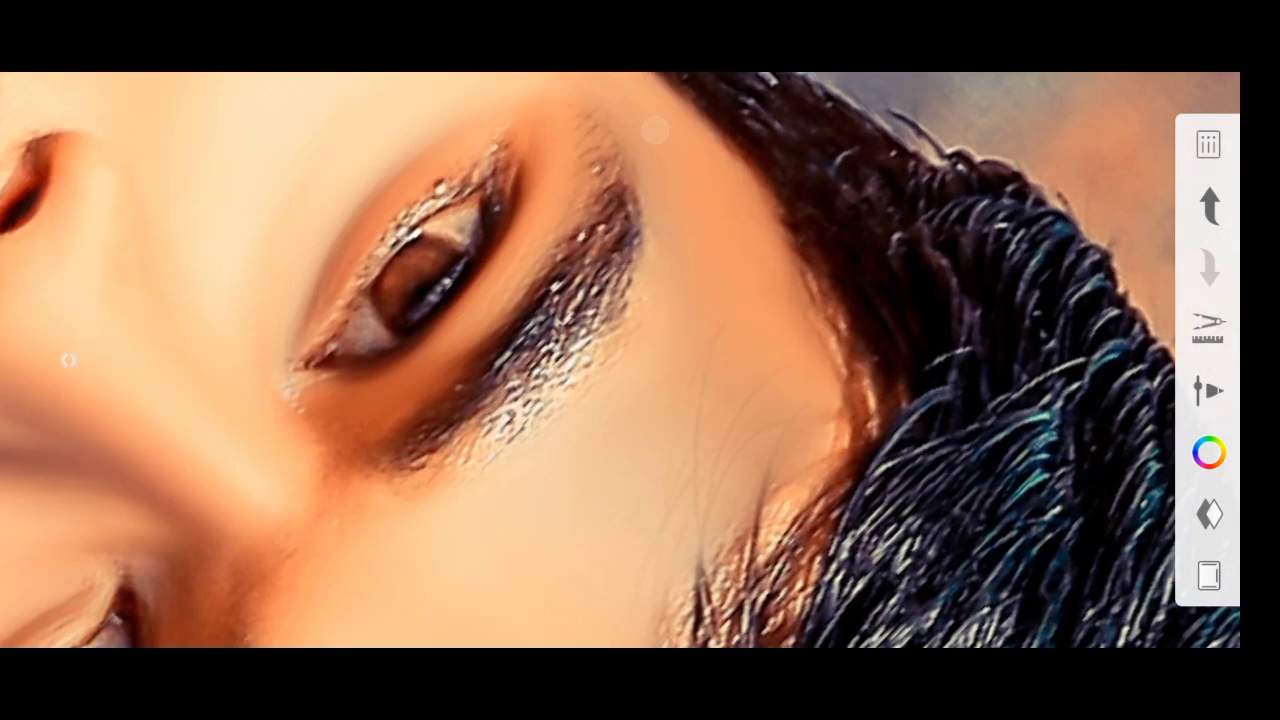
scroll(640, 375, "down", 5)
scroll(657, 468, "down", 3)
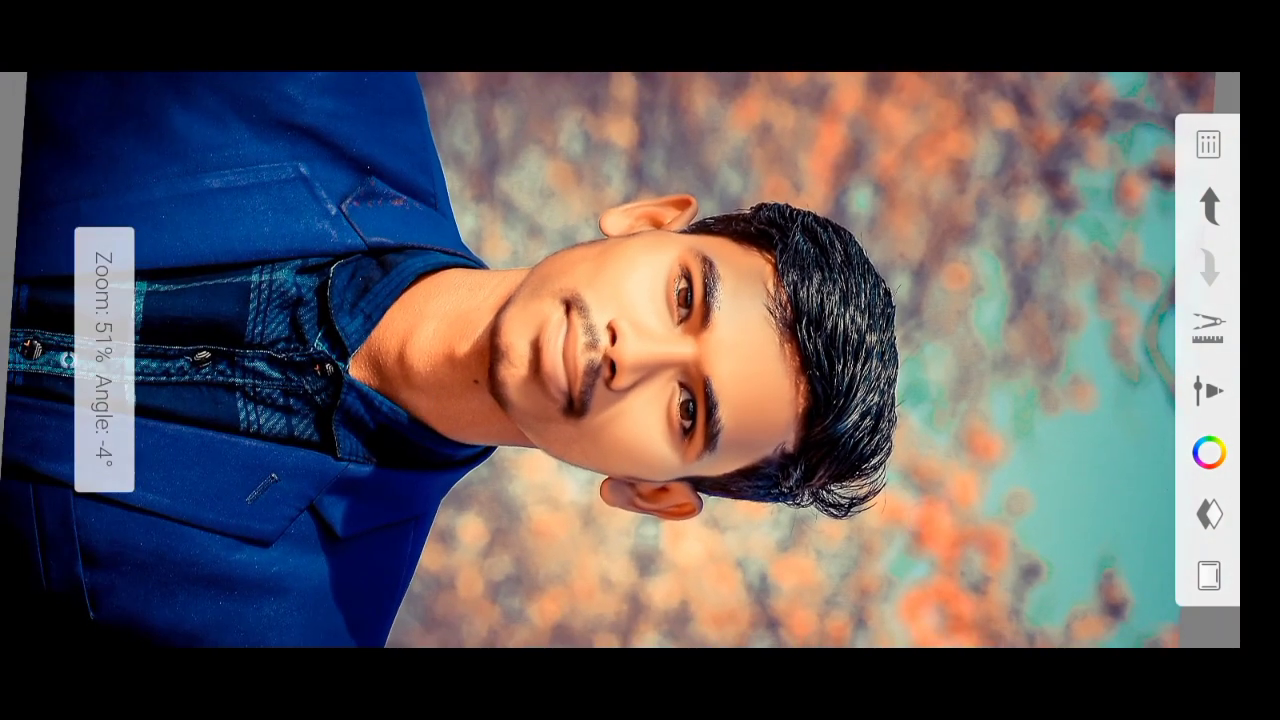
Blur the grainy skin across the neck with the blur brush.
scroll(525, 432, "up", 4)
scroll(622, 461, "up", 5)
scroll(622, 461, "up", 3)
left_click(68, 360)
left_click(766, 271)
mouse_move(620, 320)
left_mouse_down()
mouse_move(580, 354)
mouse_move(690, 465)
left_mouse_up()
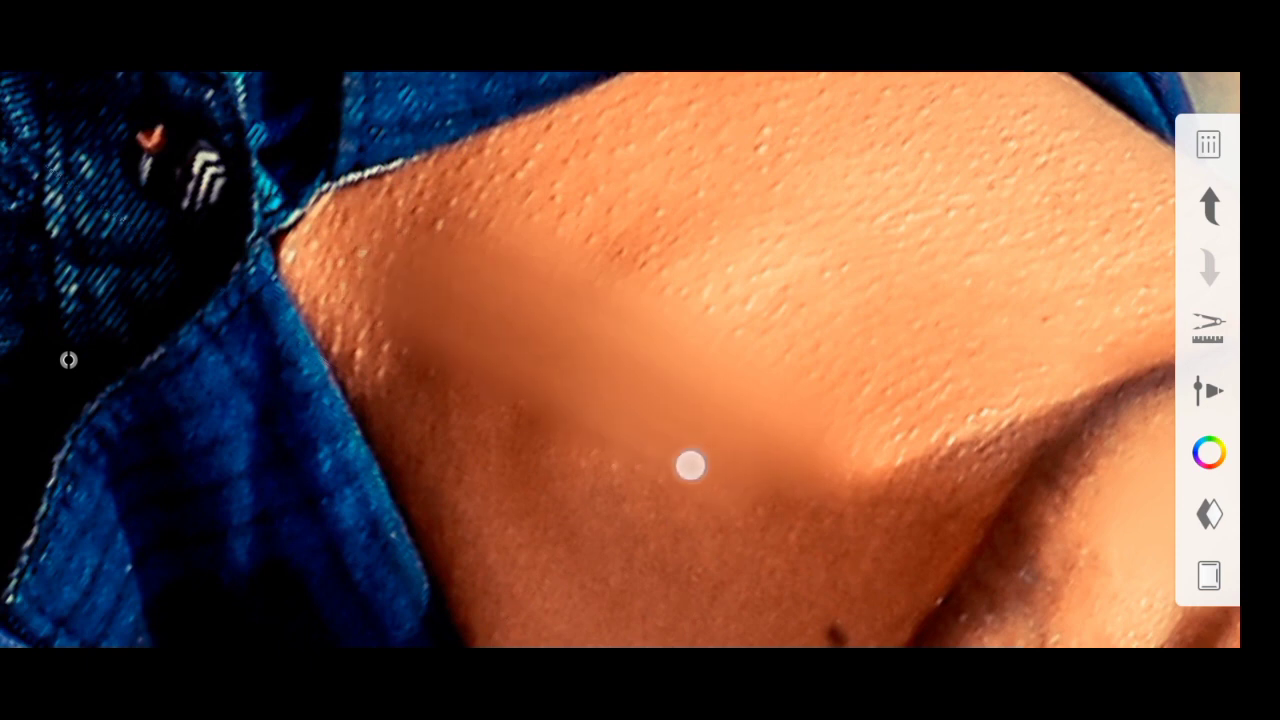
Rotate, pan and zoom the view in around the mole on the neck.
scroll(640, 300, "down", 2)
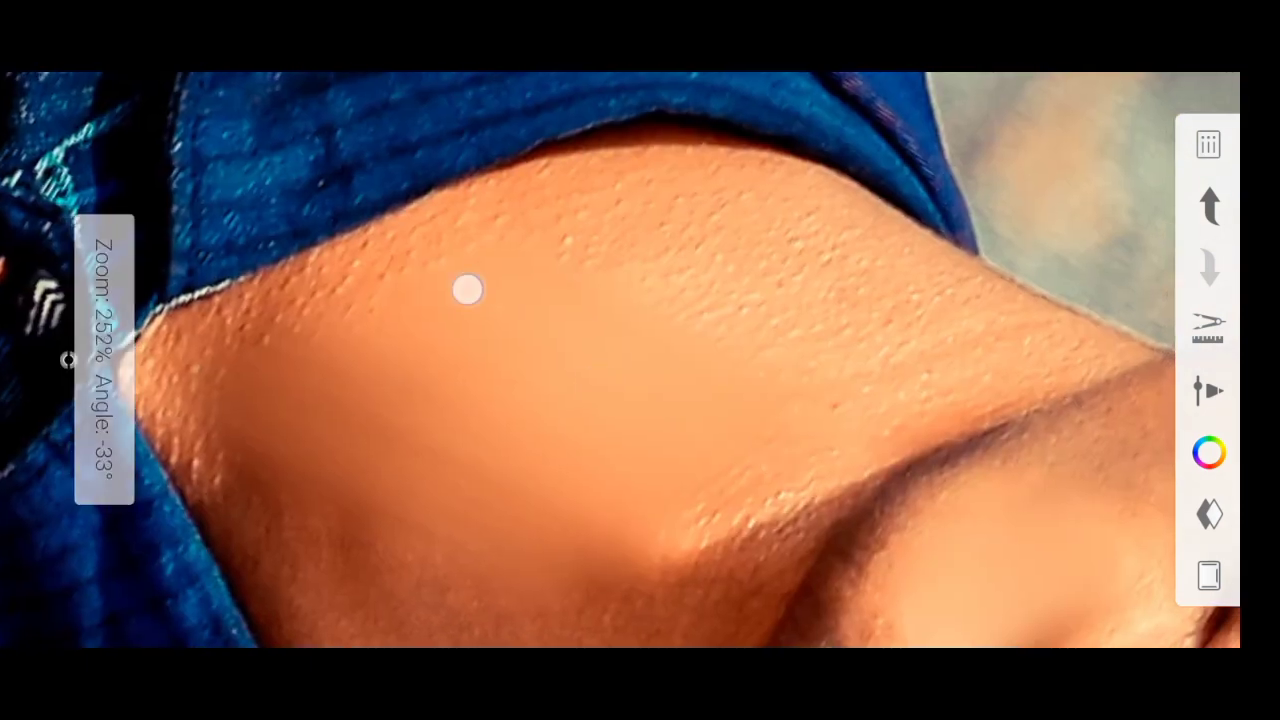
left_click(68, 360)
scroll(570, 378, "up", 2)
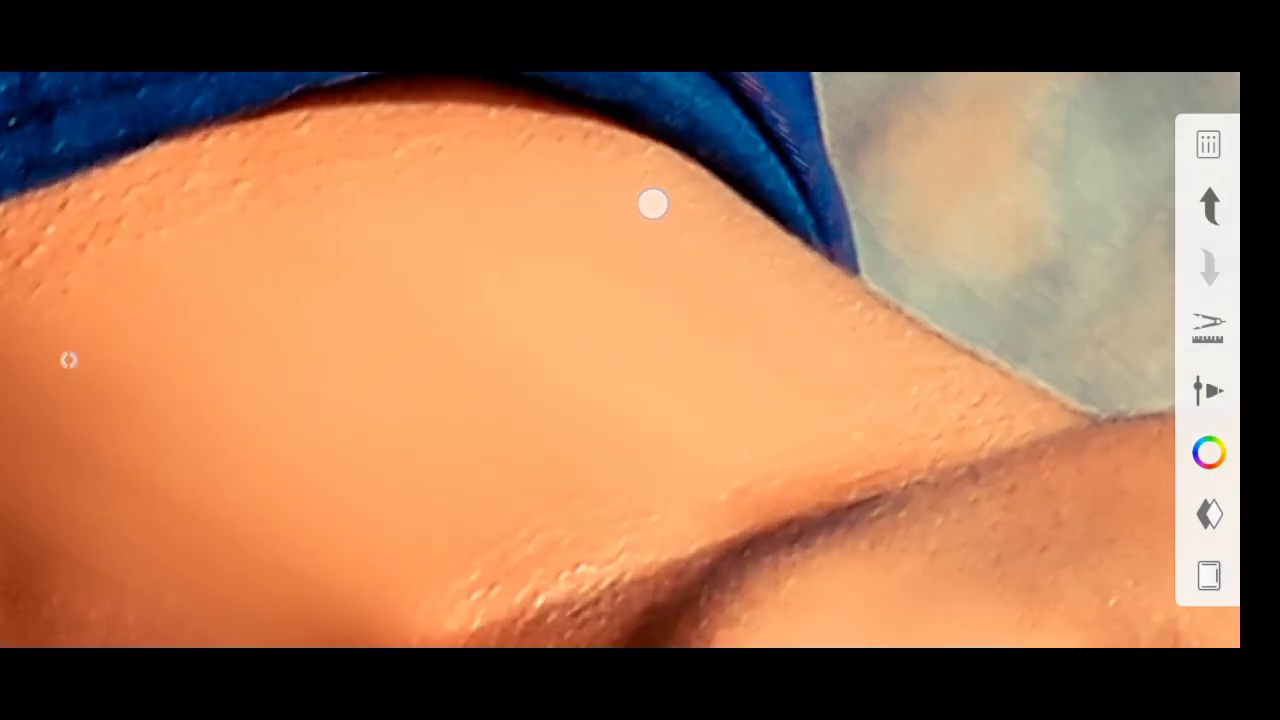
left_click_drag(563, 182, 771, 321)
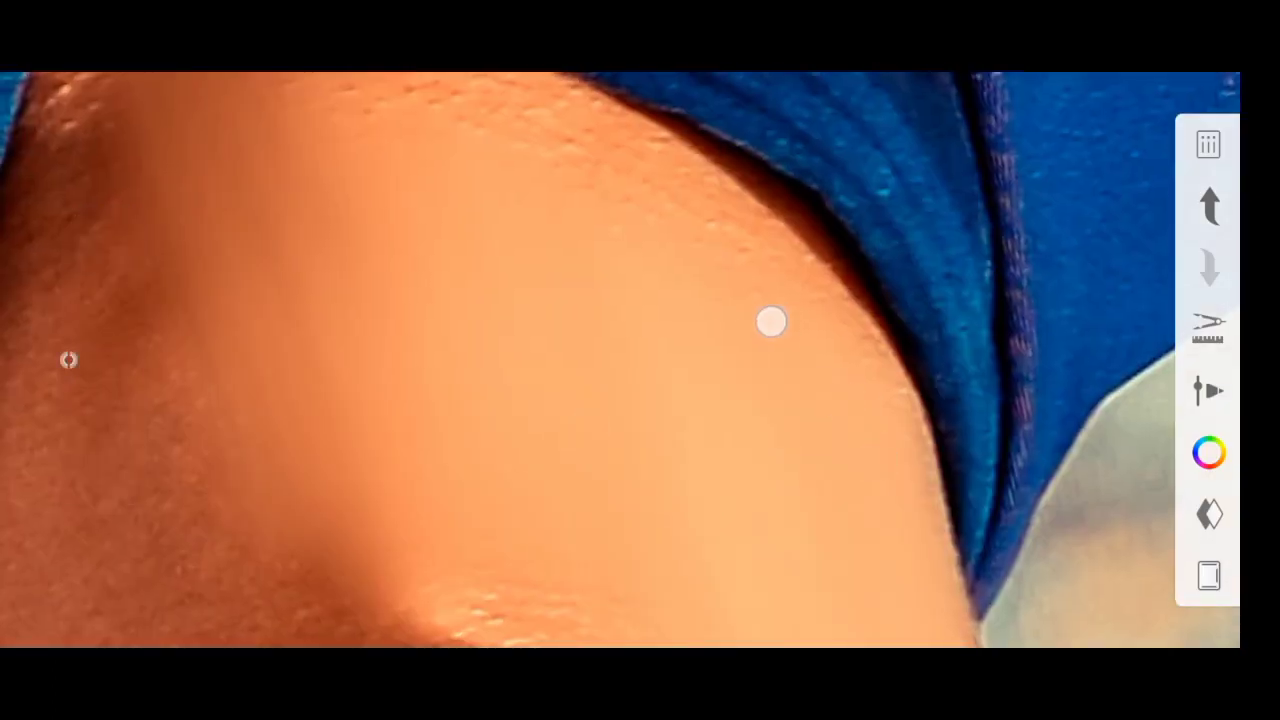
left_click_drag(582, 166, 909, 477)
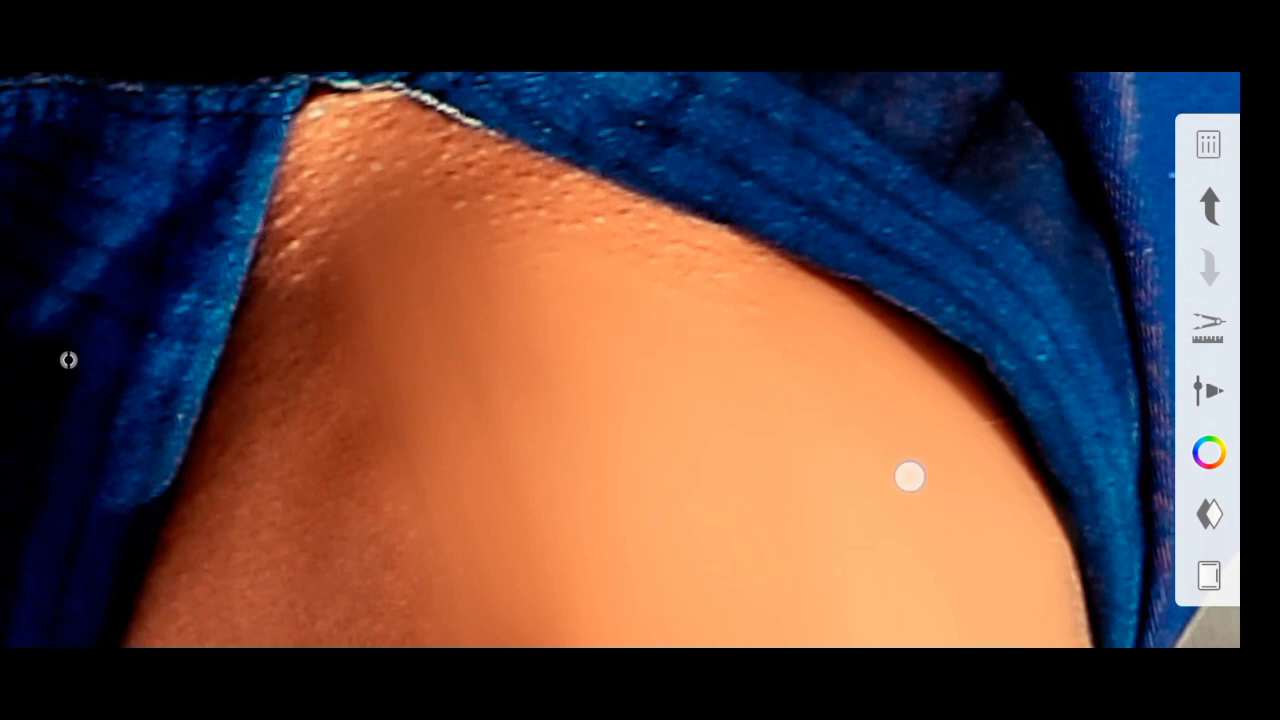
mouse_move(649, 250)
left_mouse_down()
mouse_move(526, 180)
mouse_move(631, 340)
left_mouse_up()
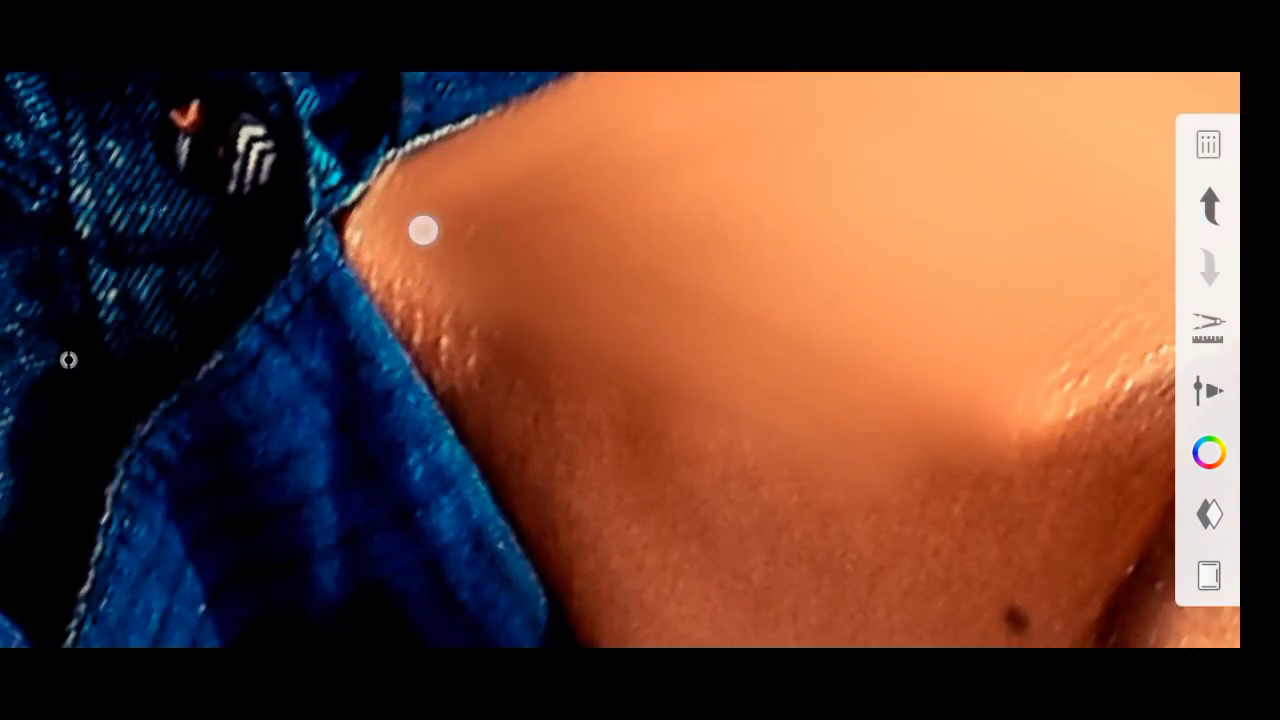
left_click_drag(352, 476, 336, 207)
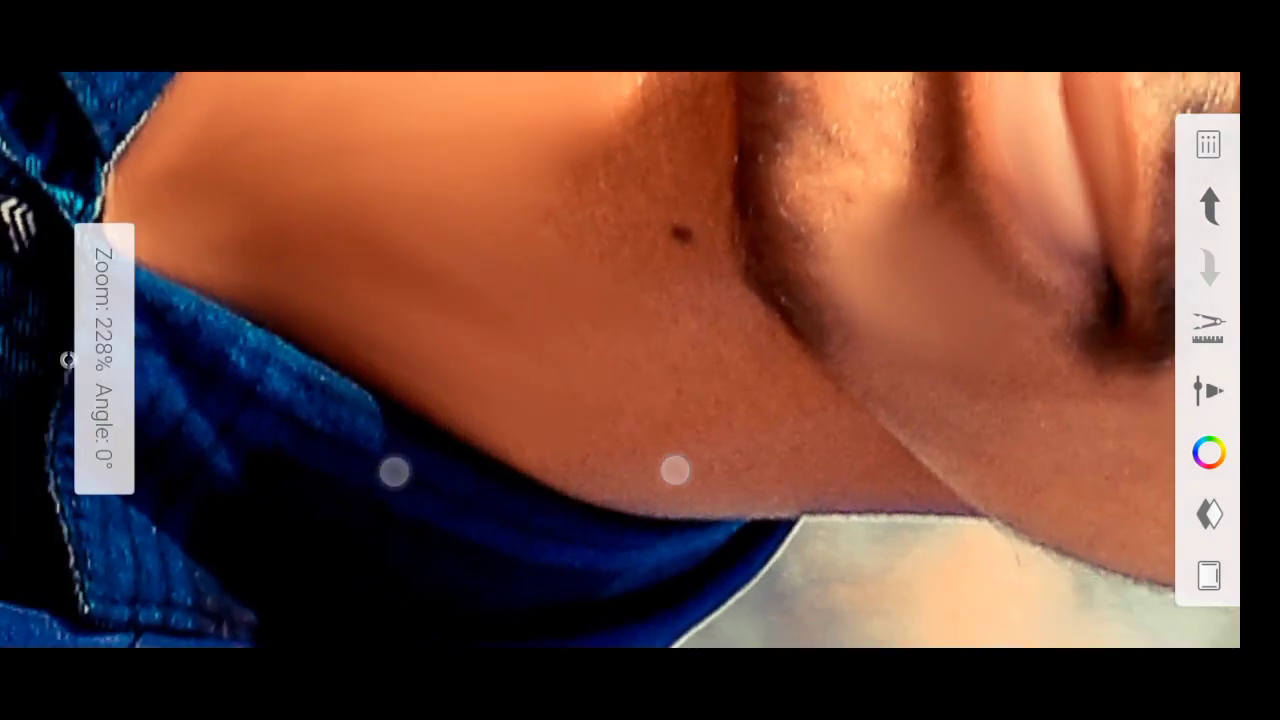
left_click_drag(639, 460, 474, 274)
mouse_move(656, 302)
left_mouse_down()
mouse_move(760, 364)
mouse_move(614, 371)
left_mouse_up()
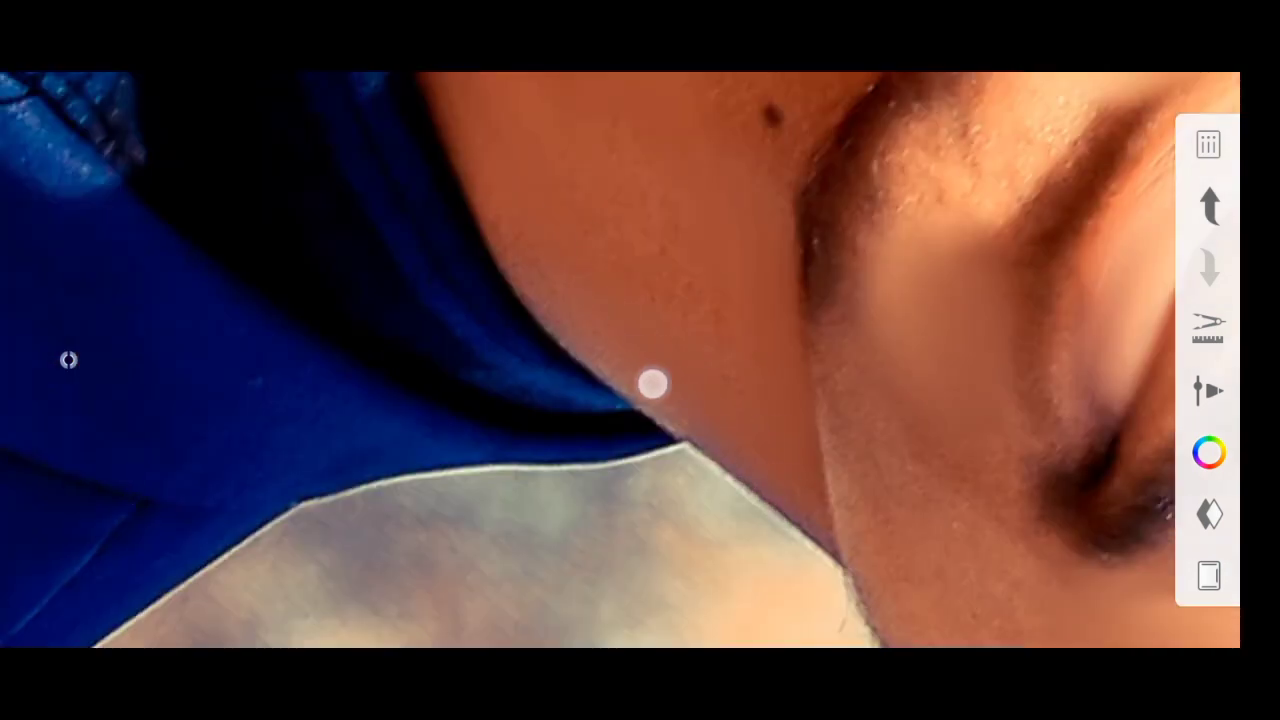
left_click_drag(685, 412, 523, 286)
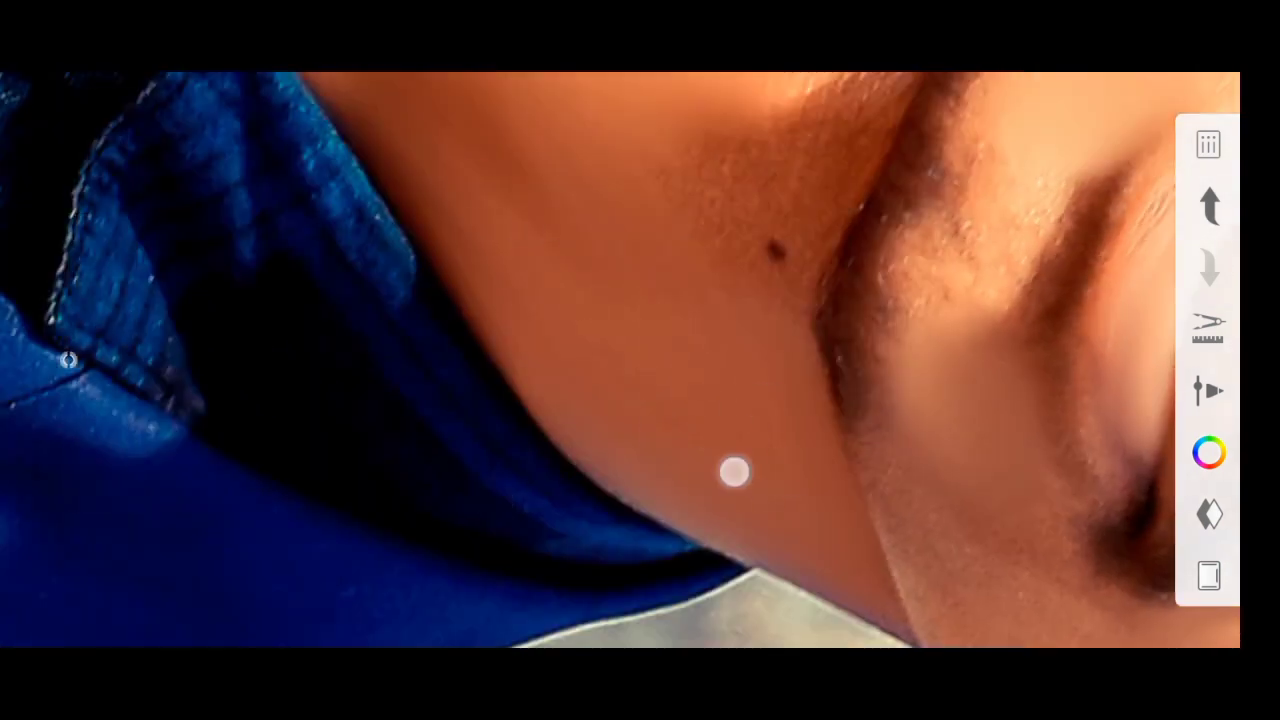
Follow the chin edge and jaw to reach the skin under the chin.
left_click_drag(494, 165, 594, 460)
left_click_drag(534, 291, 803, 461)
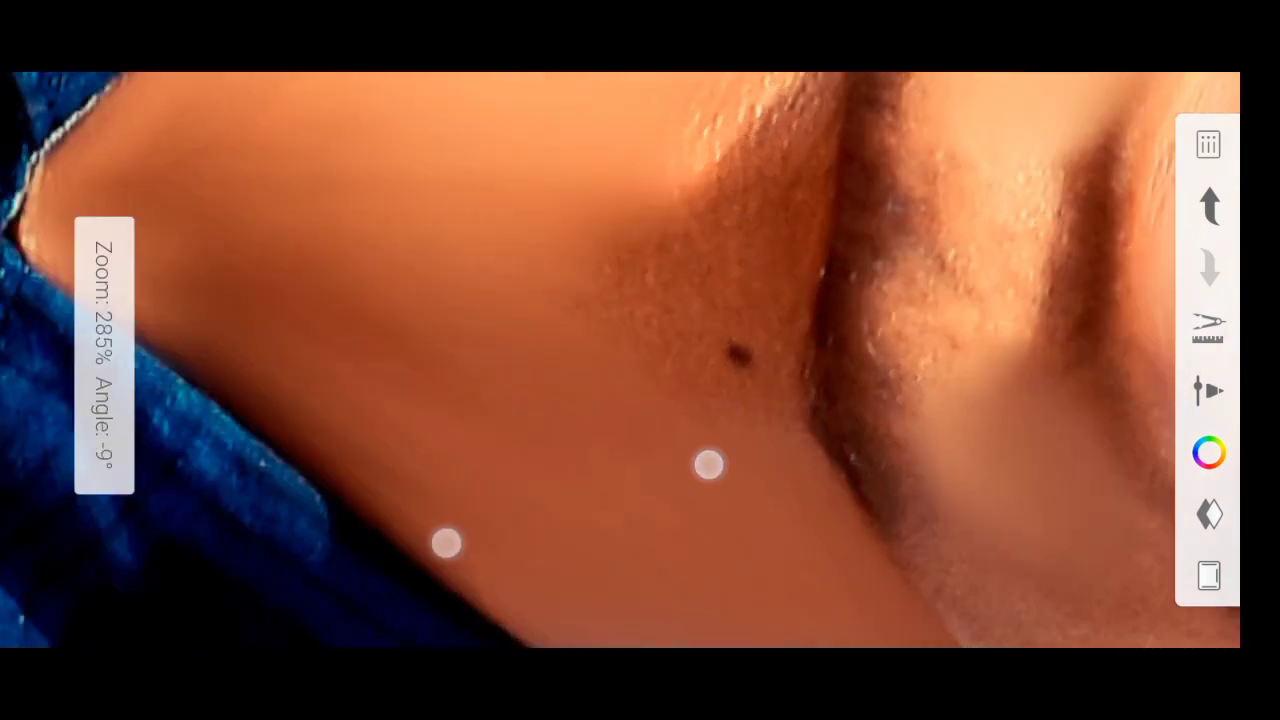
left_click_drag(634, 296, 506, 294)
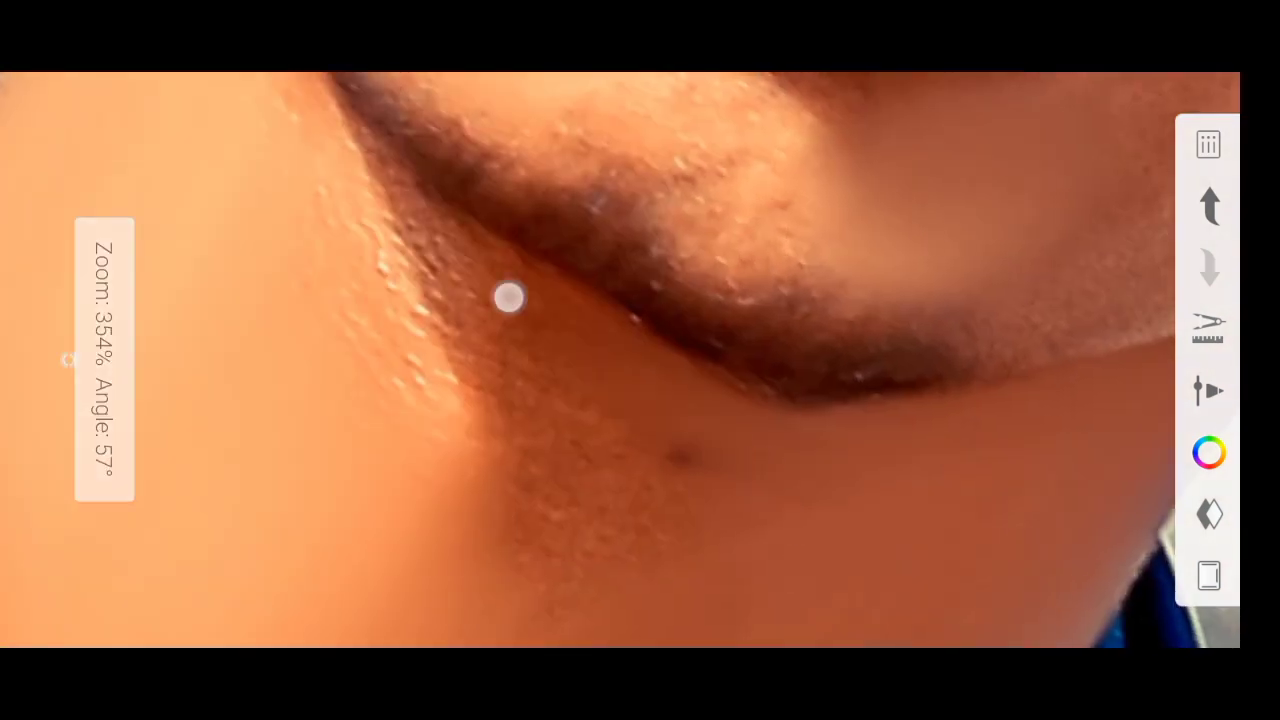
mouse_move(401, 188)
left_mouse_down()
mouse_move(583, 411)
mouse_move(421, 302)
left_mouse_up()
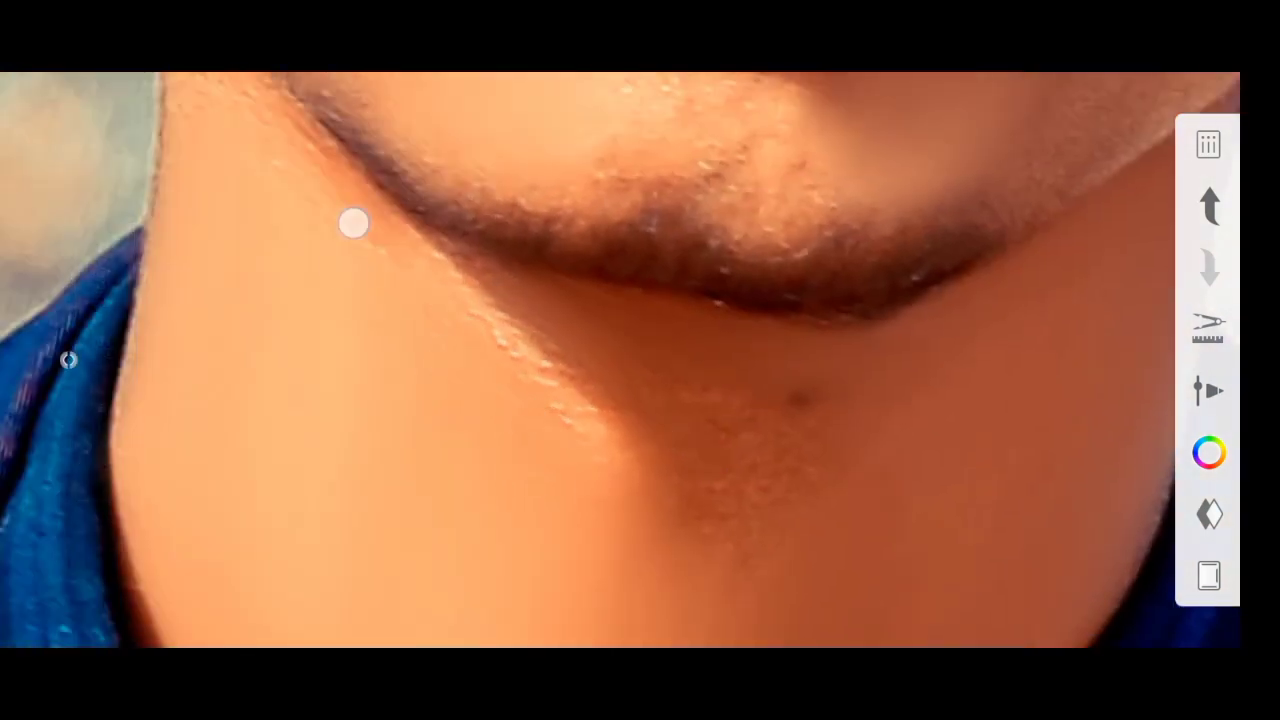
left_click_drag(645, 443, 680, 500)
left_click_drag(511, 360, 380, 220)
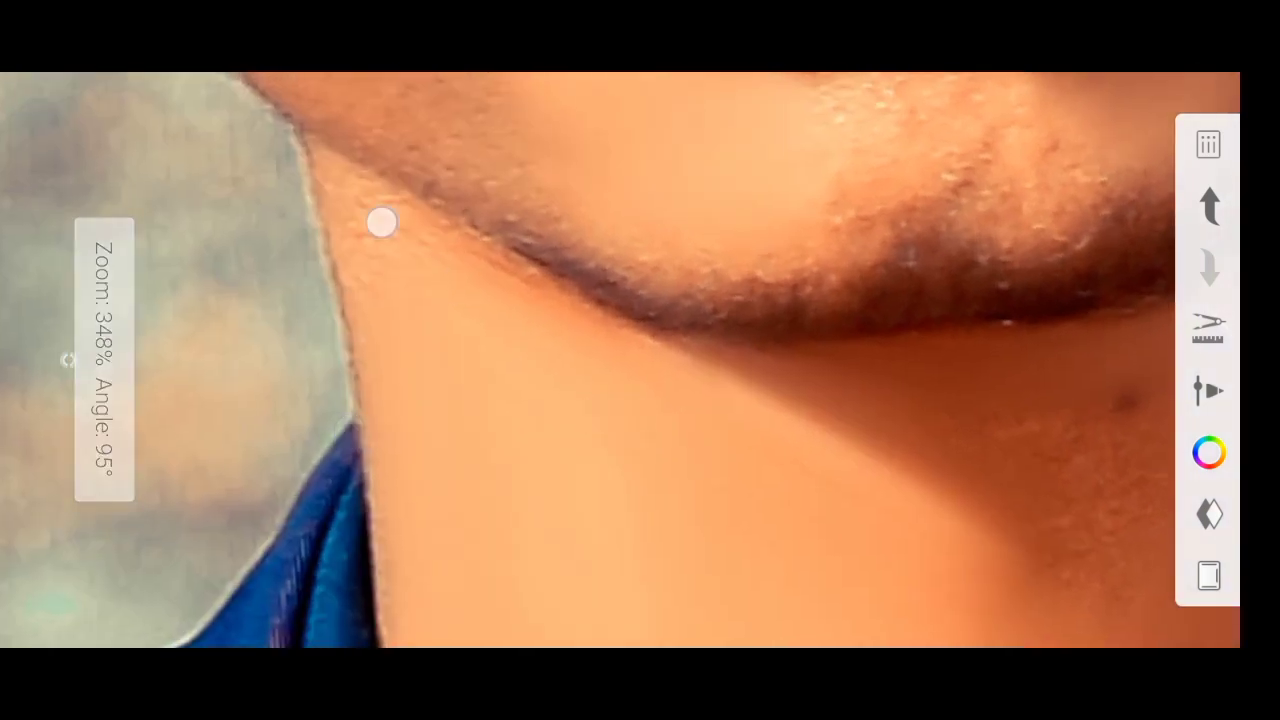
left_click_drag(549, 319, 666, 451)
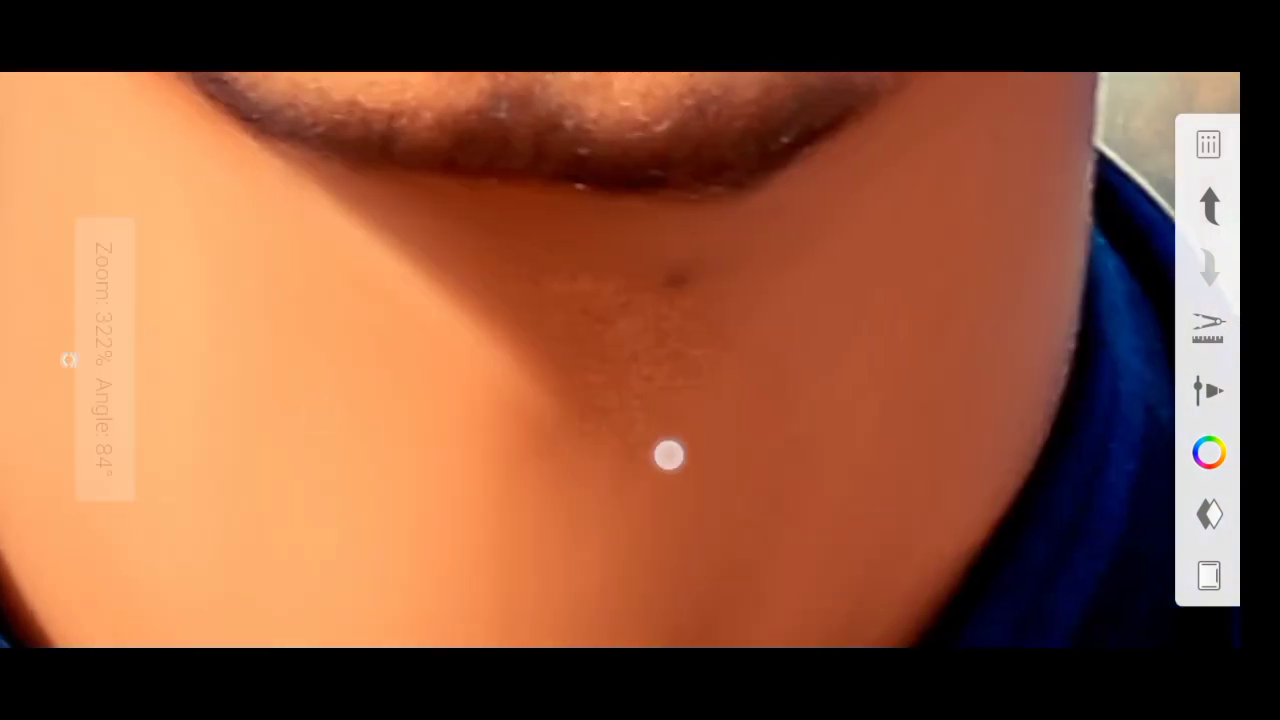
mouse_move(859, 185)
left_mouse_down()
mouse_move(709, 466)
mouse_move(793, 348)
left_mouse_up()
mouse_move(710, 392)
left_mouse_down()
mouse_move(677, 409)
mouse_move(554, 357)
left_mouse_up()
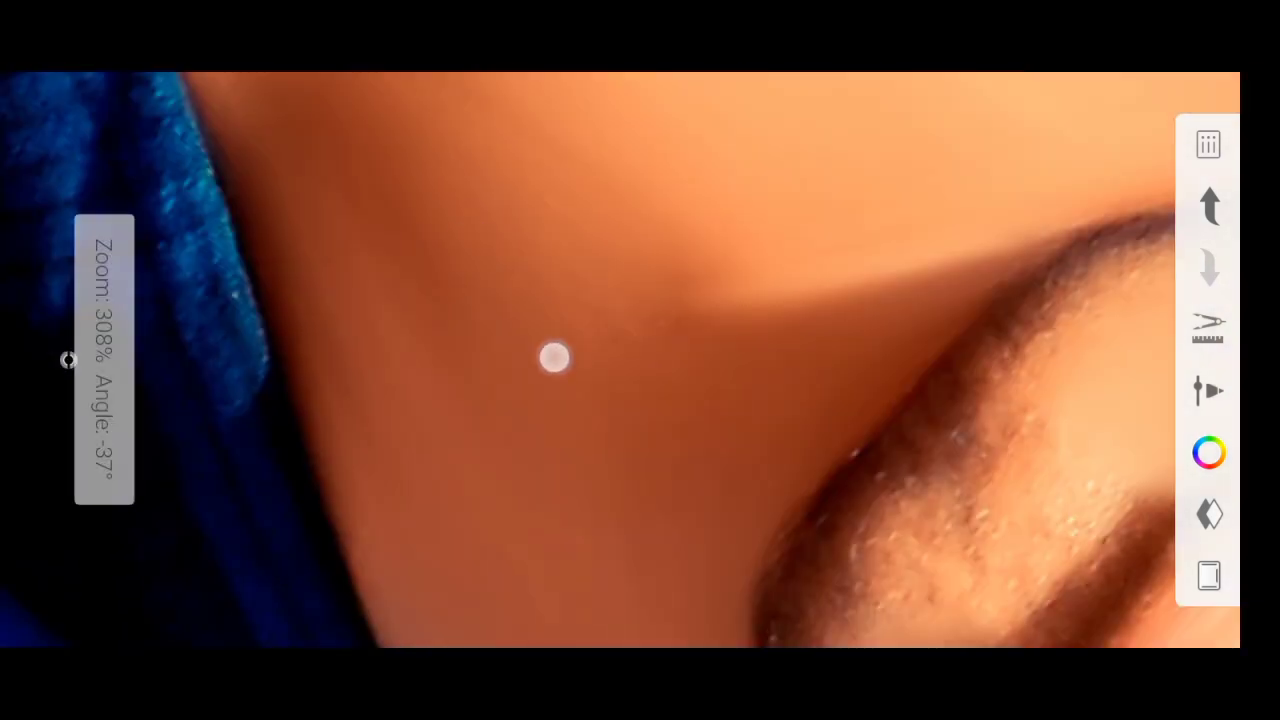
left_click_drag(510, 210, 465, 145)
mouse_move(489, 231)
left_mouse_down()
mouse_move(643, 497)
mouse_move(663, 346)
mouse_move(508, 306)
mouse_move(597, 420)
mouse_move(526, 240)
mouse_move(673, 540)
mouse_move(611, 506)
mouse_move(600, 551)
mouse_move(720, 554)
mouse_move(617, 535)
mouse_move(669, 531)
mouse_move(634, 494)
left_mouse_up()
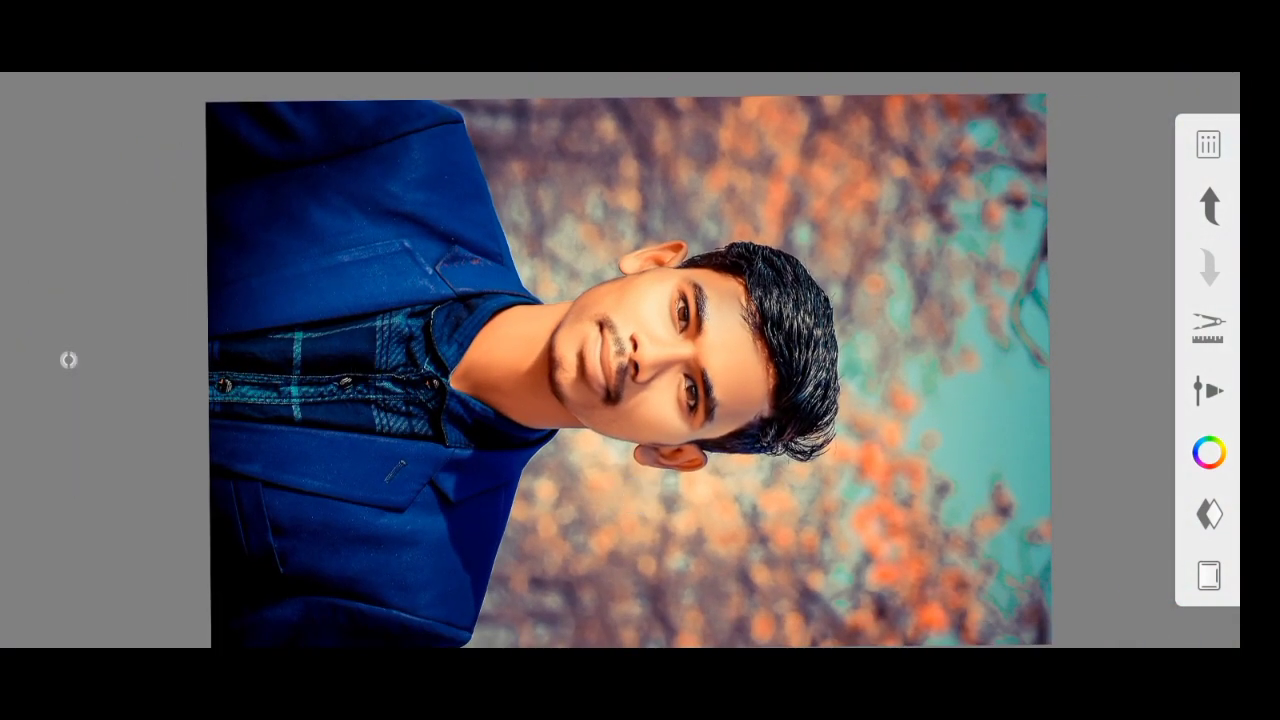
Zoom in close on the eye, then fit the whole portrait back in view.
left_click_drag(610, 370, 680, 420)
left_click_drag(526, 450, 760, 449)
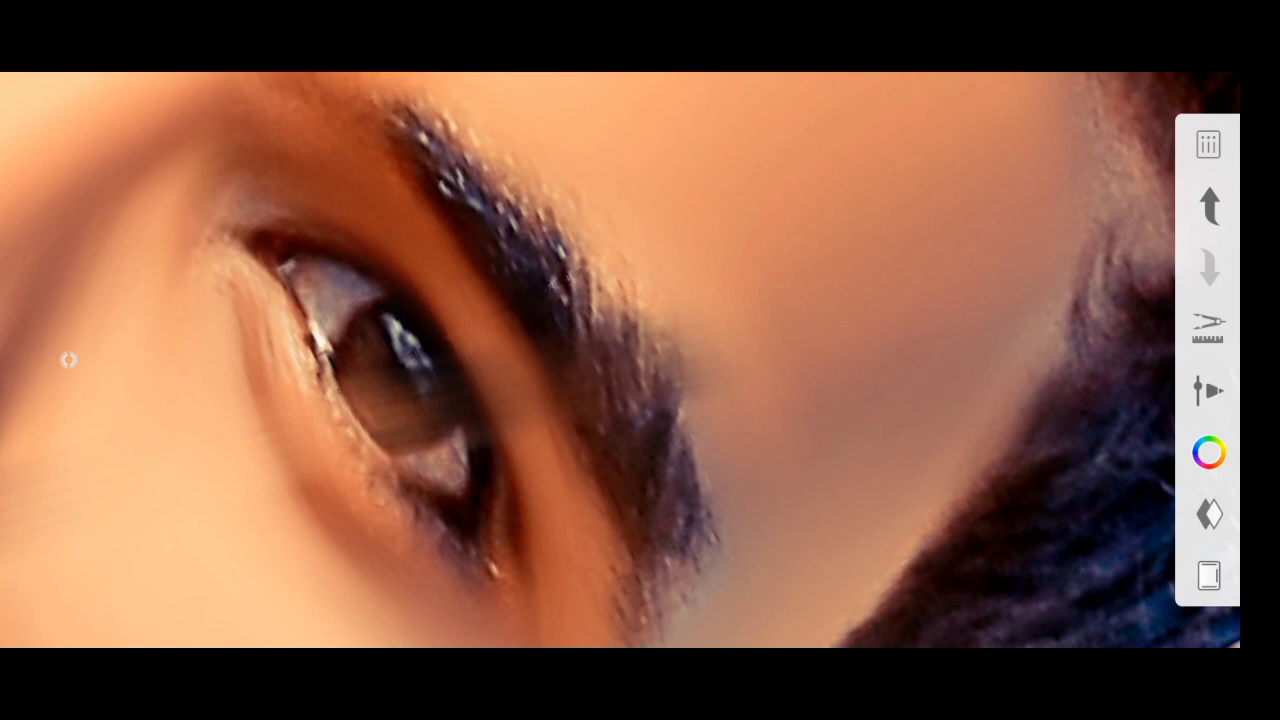
left_click_drag(506, 514, 426, 374)
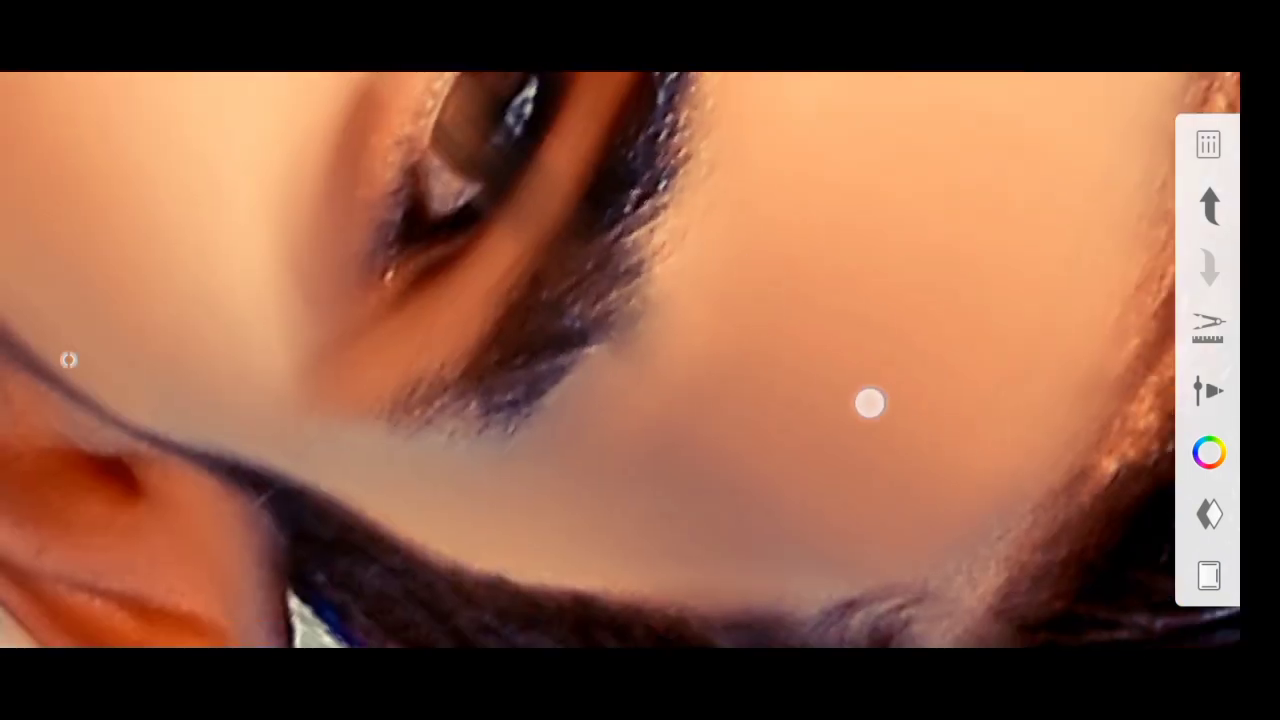
mouse_move(717, 538)
left_mouse_down()
mouse_move(749, 491)
mouse_move(757, 500)
left_mouse_up()
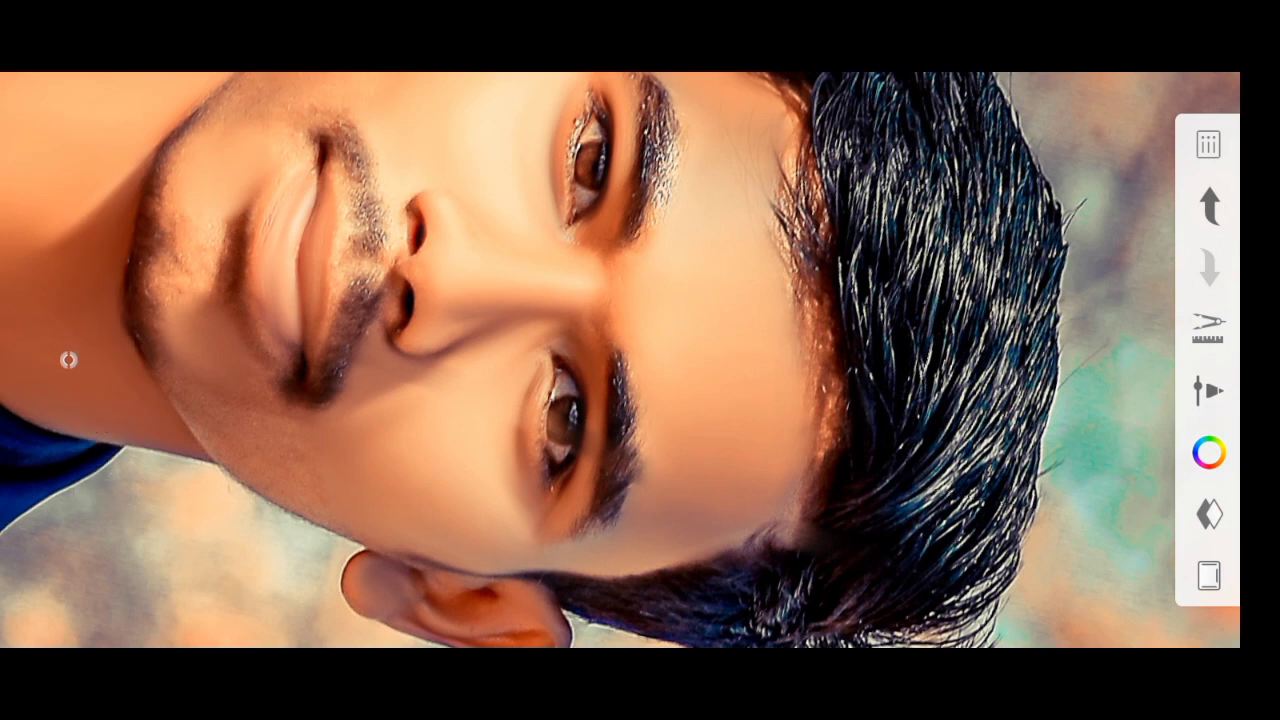
left_click_drag(480, 510, 389, 500)
mouse_move(317, 477)
left_mouse_down()
mouse_move(470, 475)
mouse_move(486, 460)
left_mouse_up()
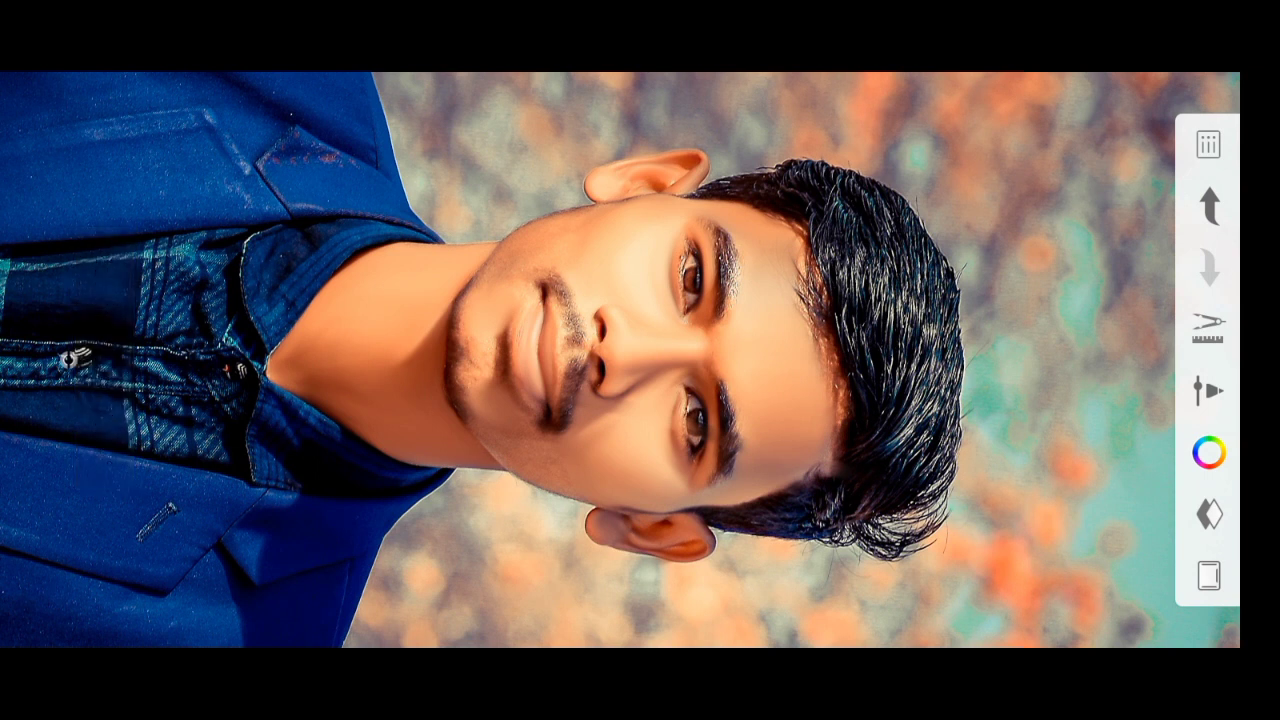
Start Import Image from the Tools palette and bring up the phone's Download photos.
left_click(1208, 327)
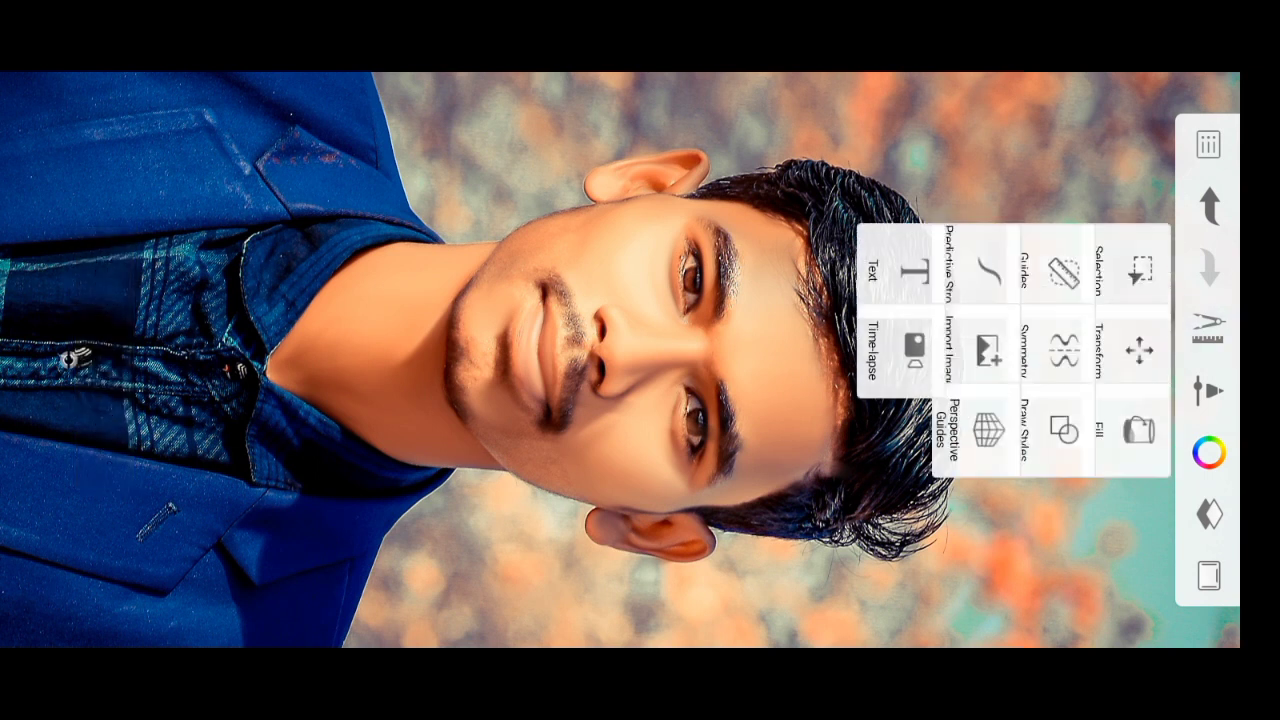
left_click(934, 355)
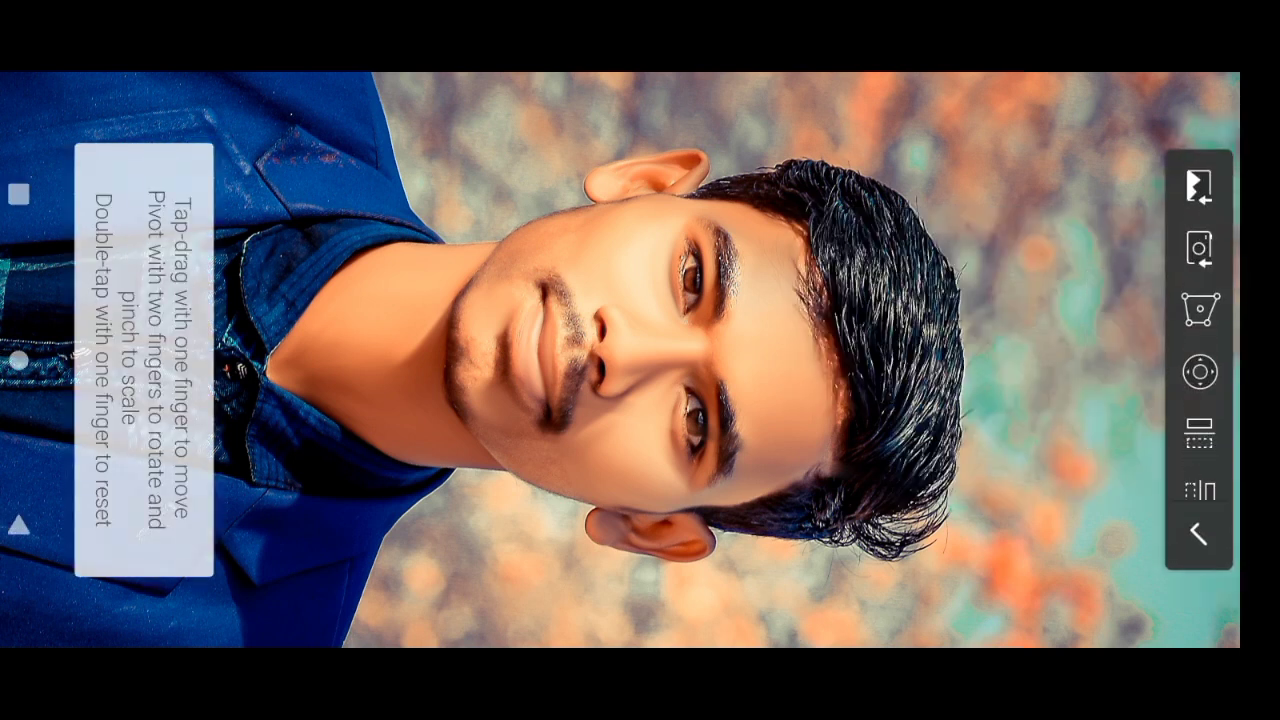
left_click(1199, 186)
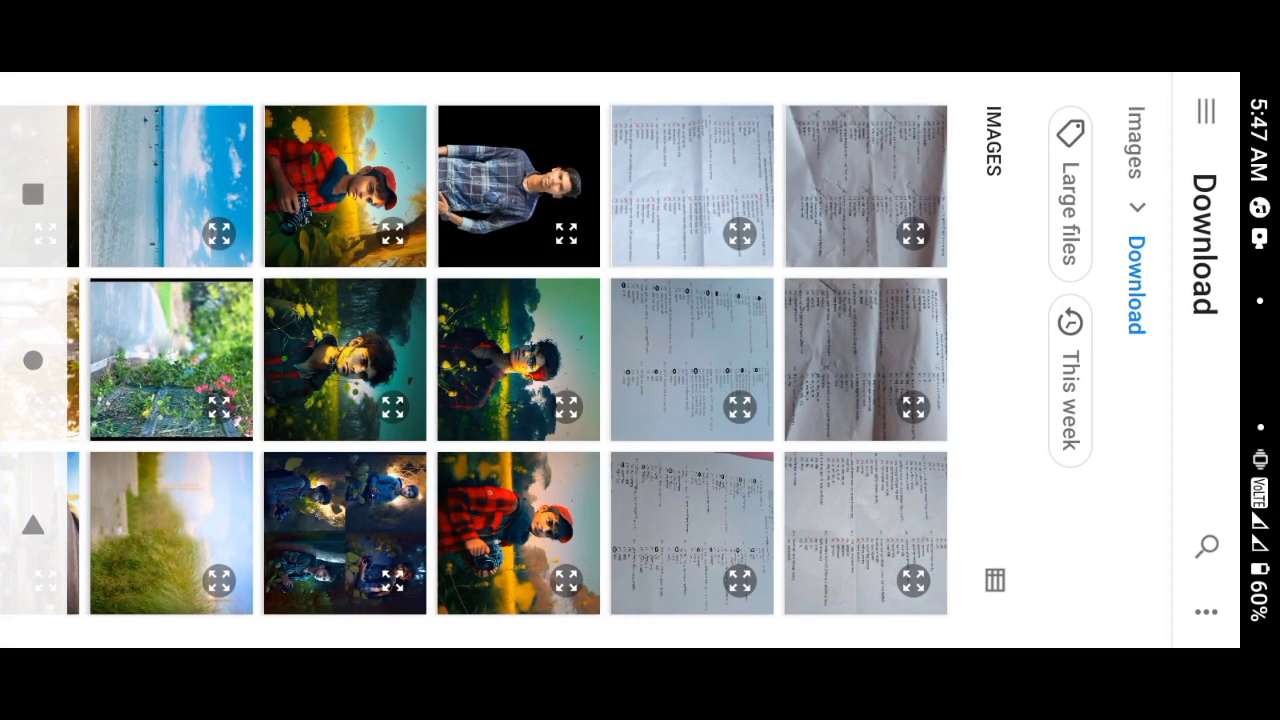
Import the grey texture photo from Downloads and scale it to about 56%.
scroll(587, 360, "left", 10)
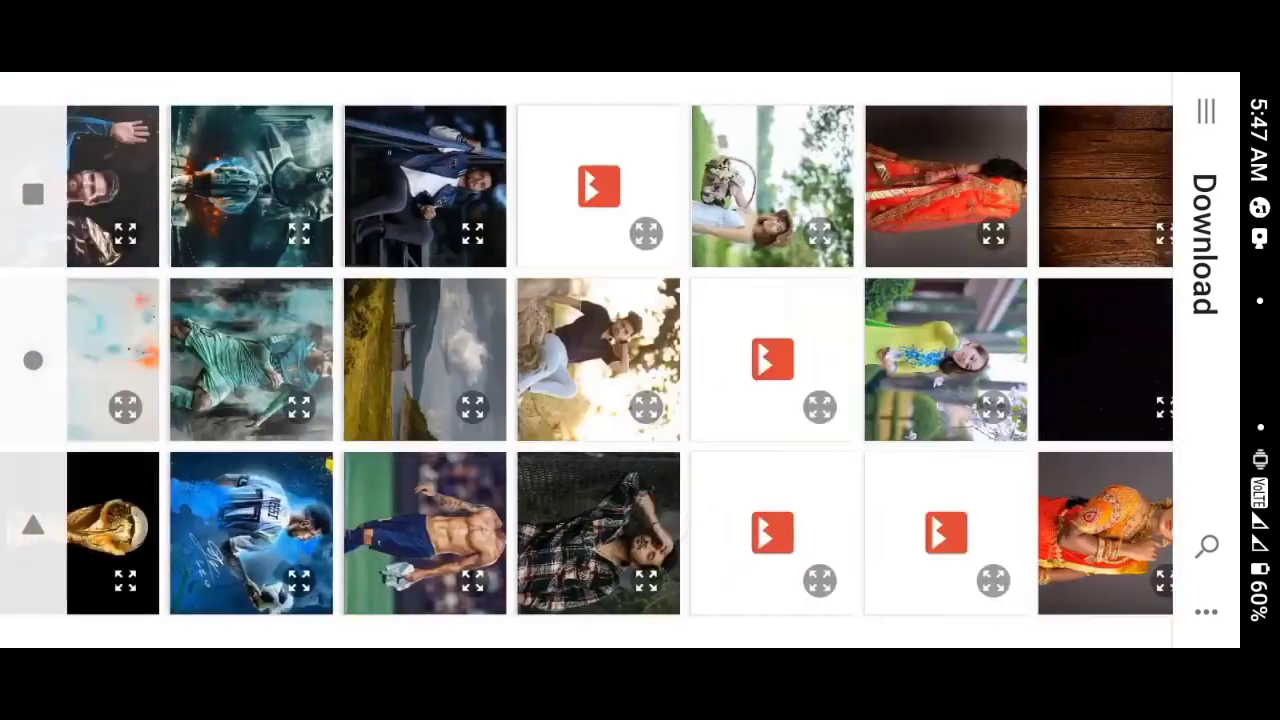
scroll(587, 360, "left", 5)
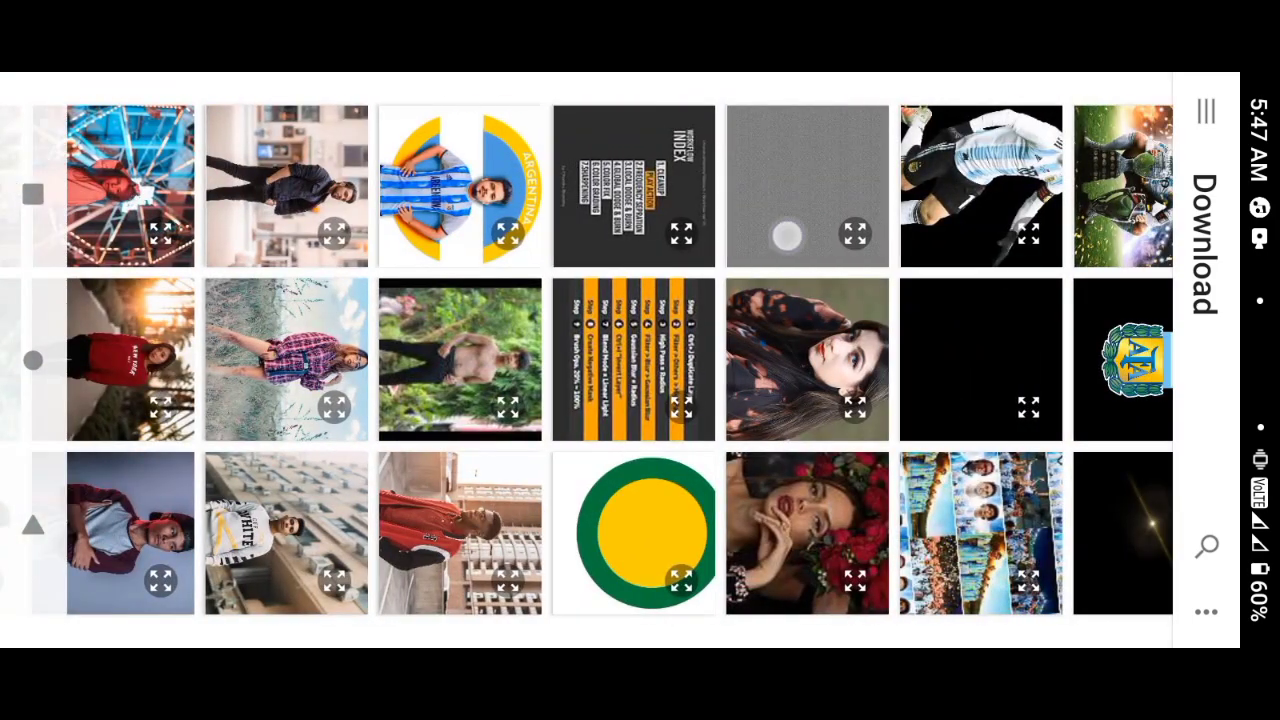
left_click(786, 236)
mouse_move(808, 491)
left_mouse_down()
mouse_move(726, 433)
mouse_move(786, 434)
left_mouse_up()
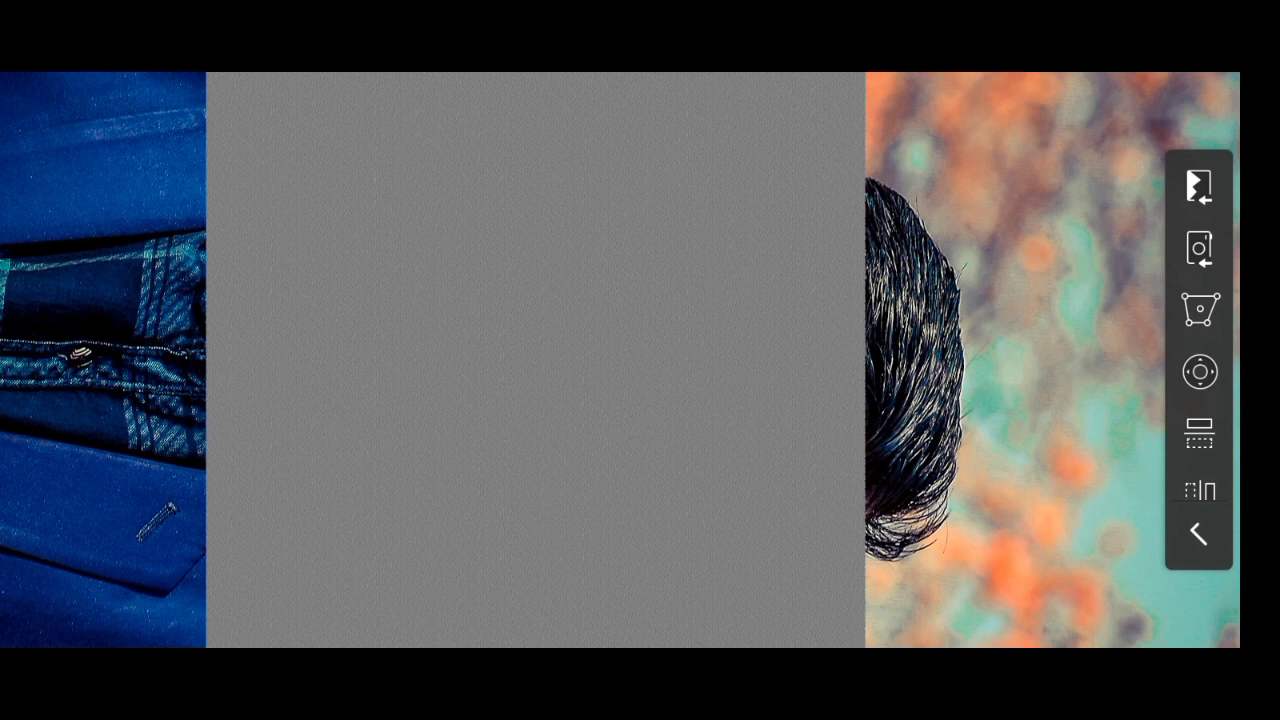
Confirm the texture placement and set the grey texture layer's blend mode to Overlay.
left_click(70, 359)
mouse_move(228, 424)
left_mouse_down()
mouse_move(344, 420)
mouse_move(317, 411)
mouse_move(311, 431)
left_mouse_up()
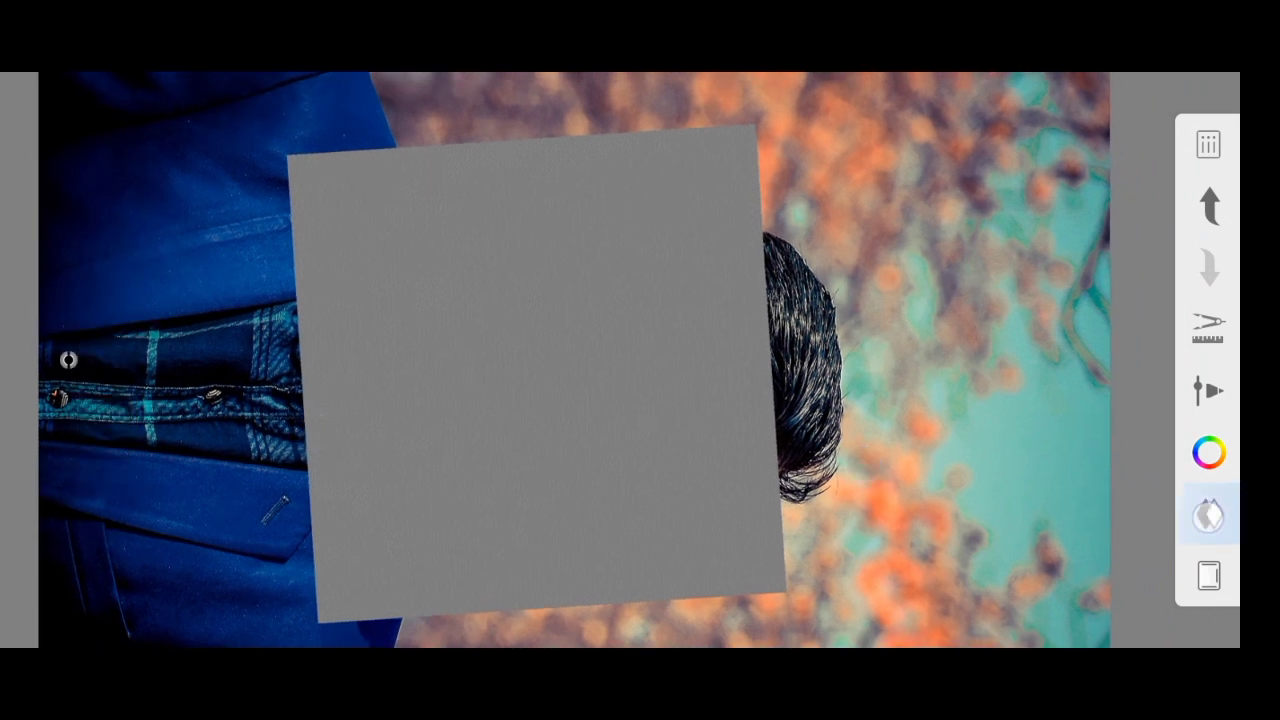
left_click(1208, 514)
left_click(539, 585)
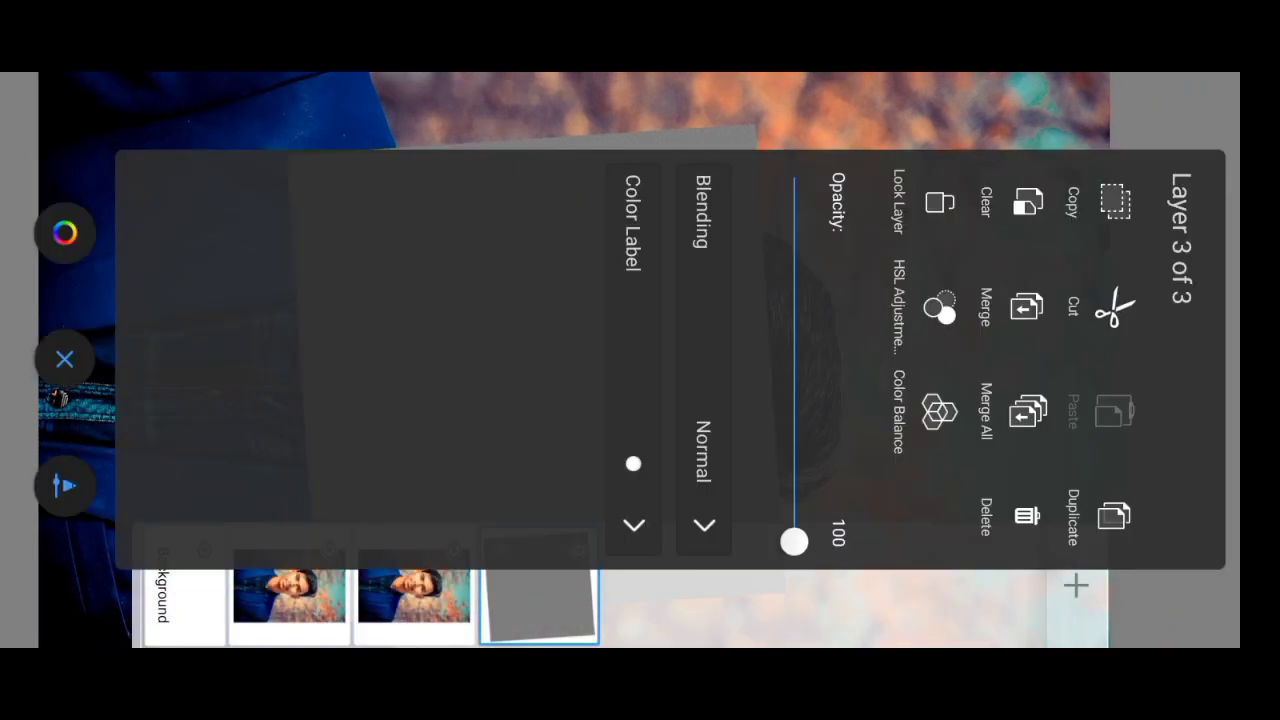
left_click(704, 450)
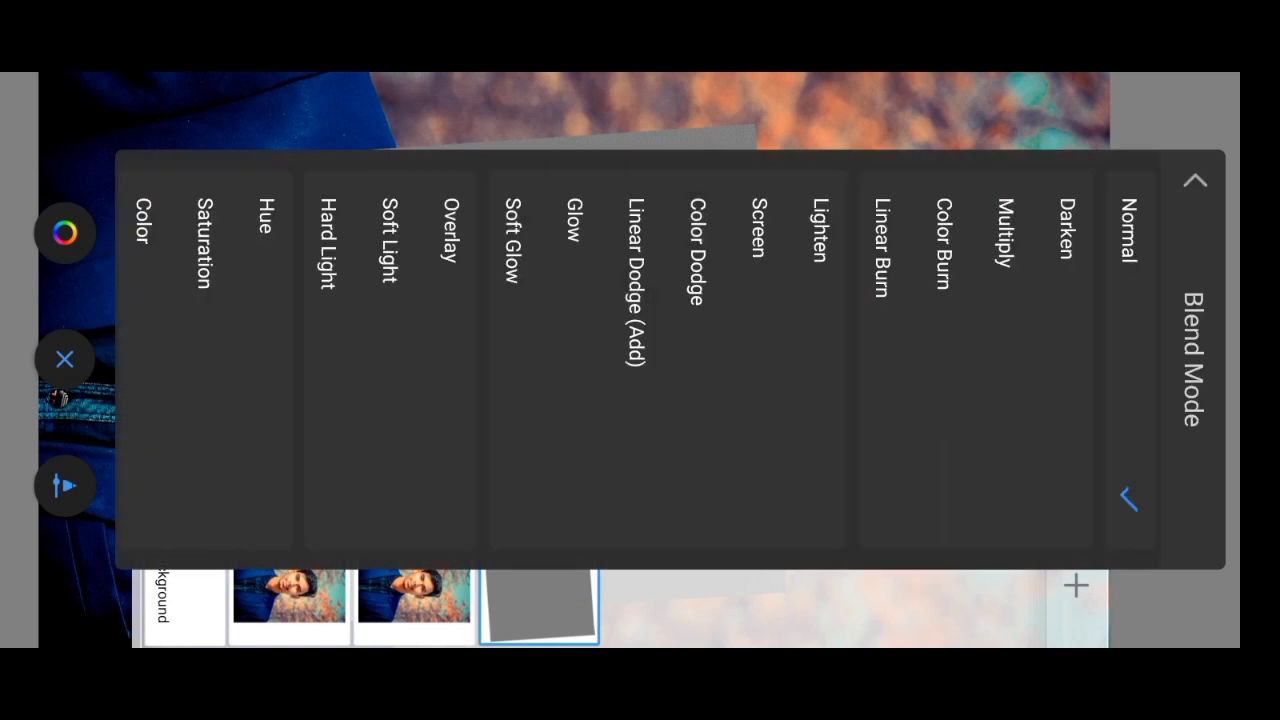
left_click(444, 331)
left_click(64, 359)
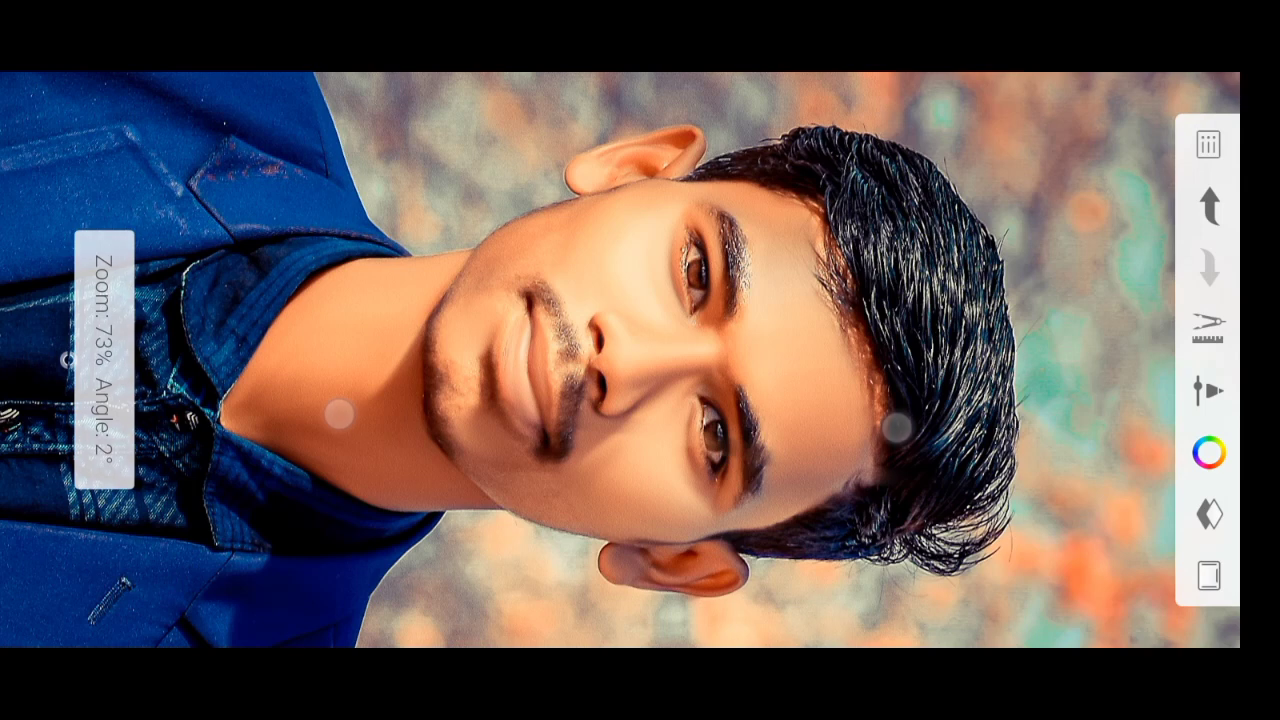
Zoom in close to inspect the textured skin on the face.
scroll(640, 410, "up", 5)
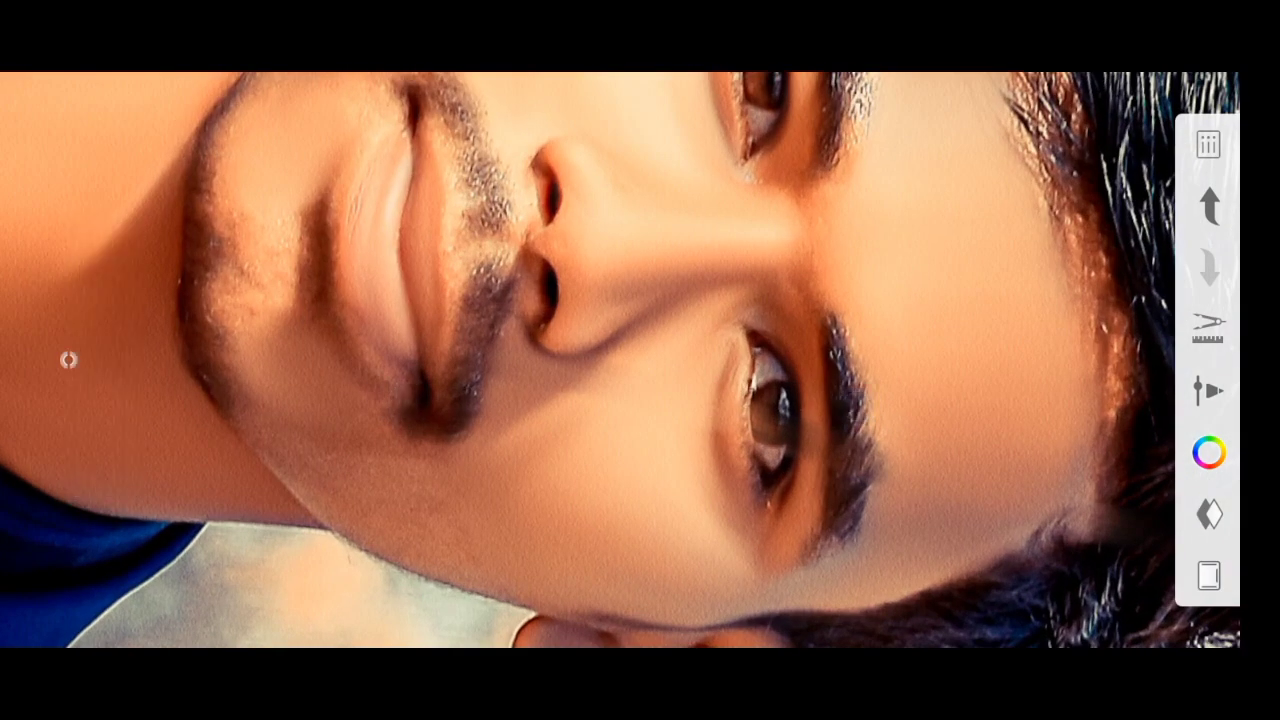
scroll(634, 447, "up", 3)
scroll(588, 418, "up", 1)
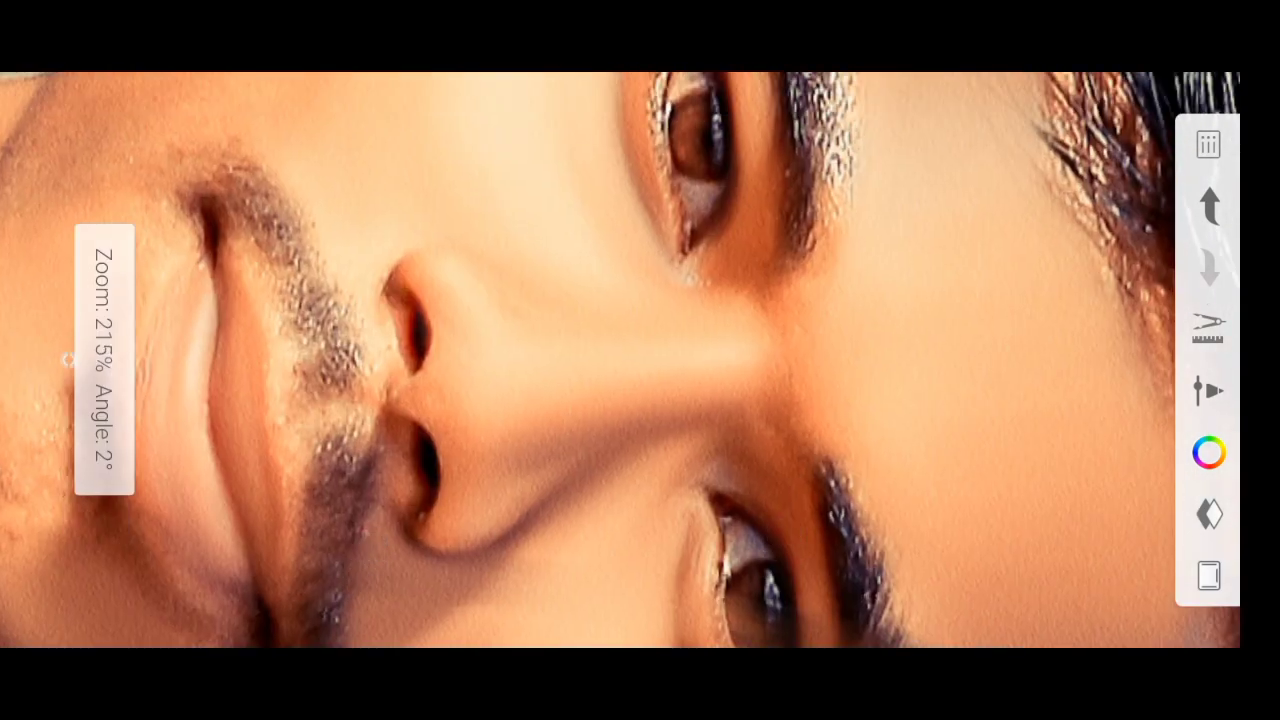
scroll(588, 418, "up", 4)
scroll(550, 518, "up", 1)
scroll(591, 517, "up", 3)
scroll(574, 497, "up", 2)
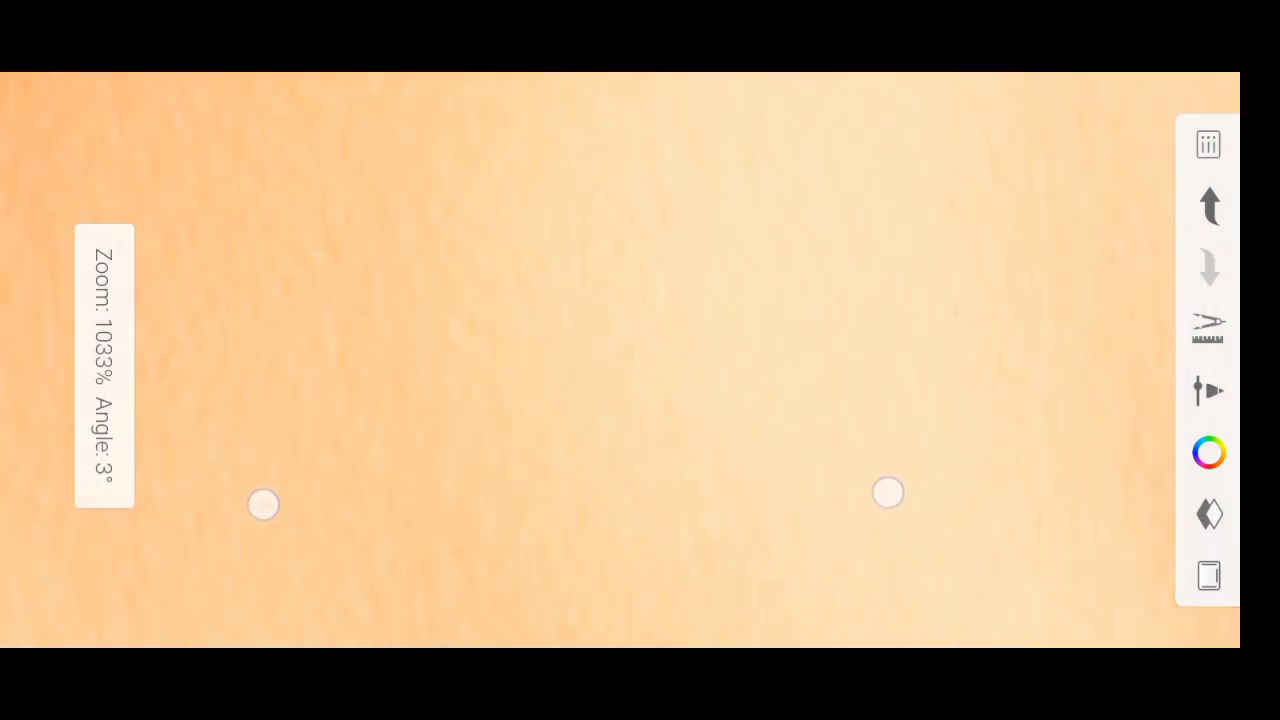
Zoom out, level the canvas, and view the Smudge brush settings (size 15.8, flow 5%, strength 35%).
scroll(587, 472, "down", 2)
scroll(618, 478, "down", 2)
scroll(650, 485, "down", 1)
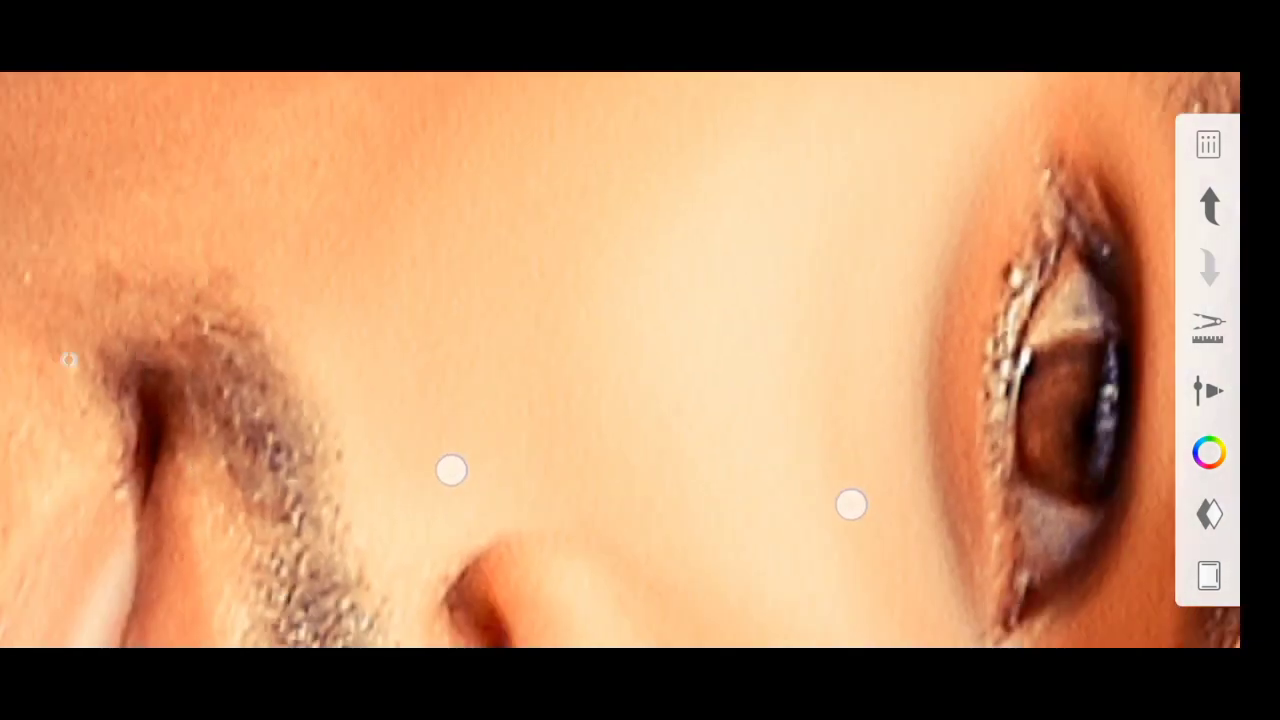
scroll(610, 480, "down", 3)
scroll(623, 485, "down", 1)
scroll(615, 485, "down", 1)
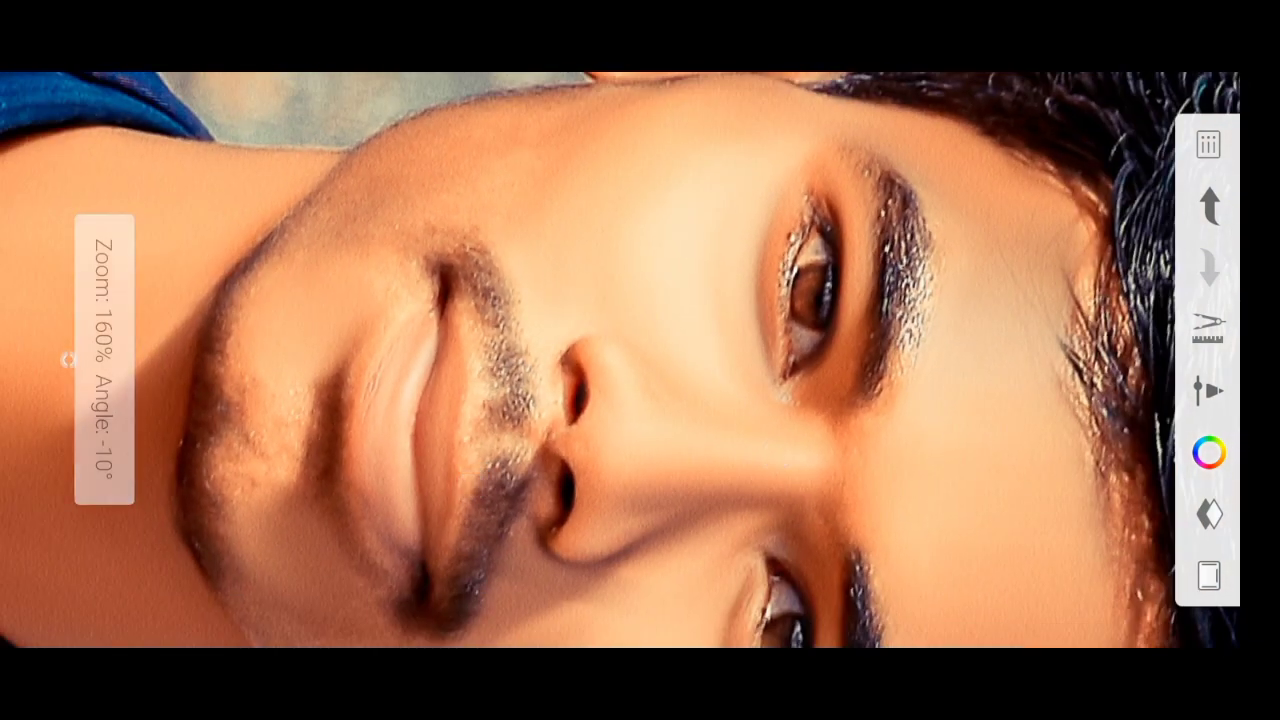
scroll(610, 485, "down", 1)
scroll(610, 485, "down", 2)
scroll(612, 488, "down", 1)
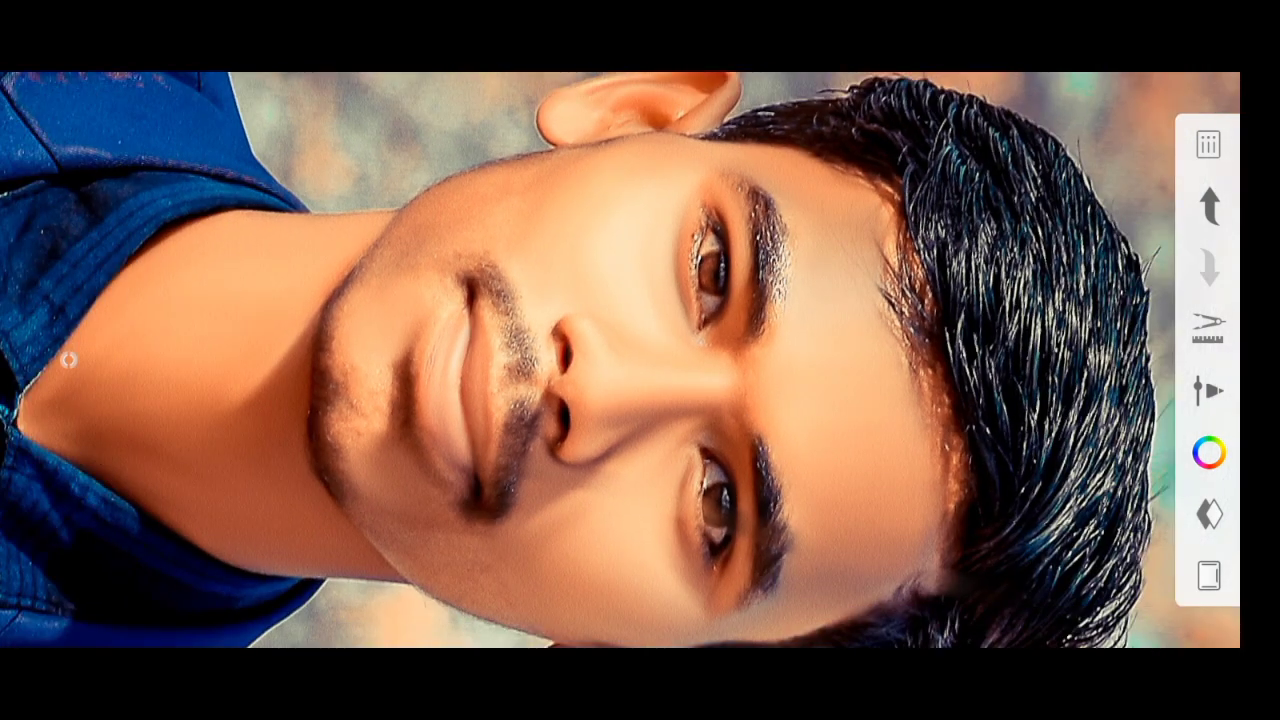
scroll(647, 477, "down", 2)
scroll(647, 476, "down", 1)
scroll(641, 466, "down", 1)
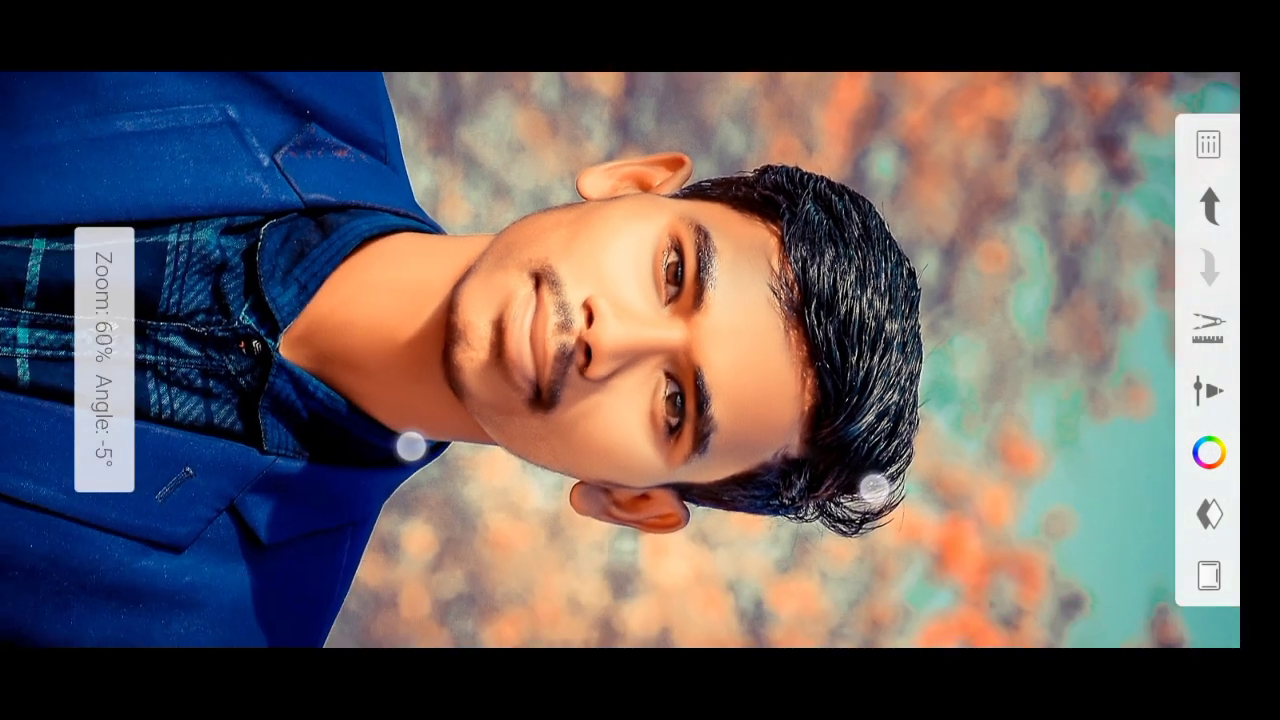
scroll(650, 460, "down", 1)
left_click_drag(864, 480, 883, 466)
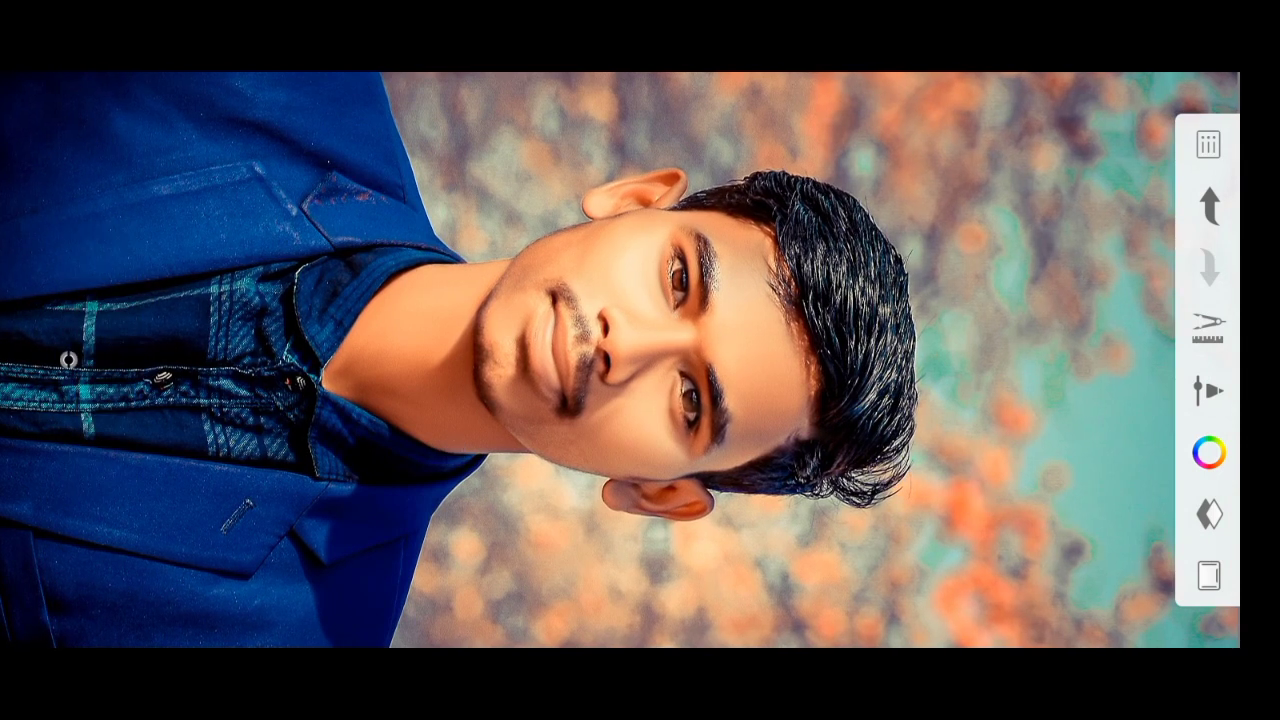
left_click(1208, 390)
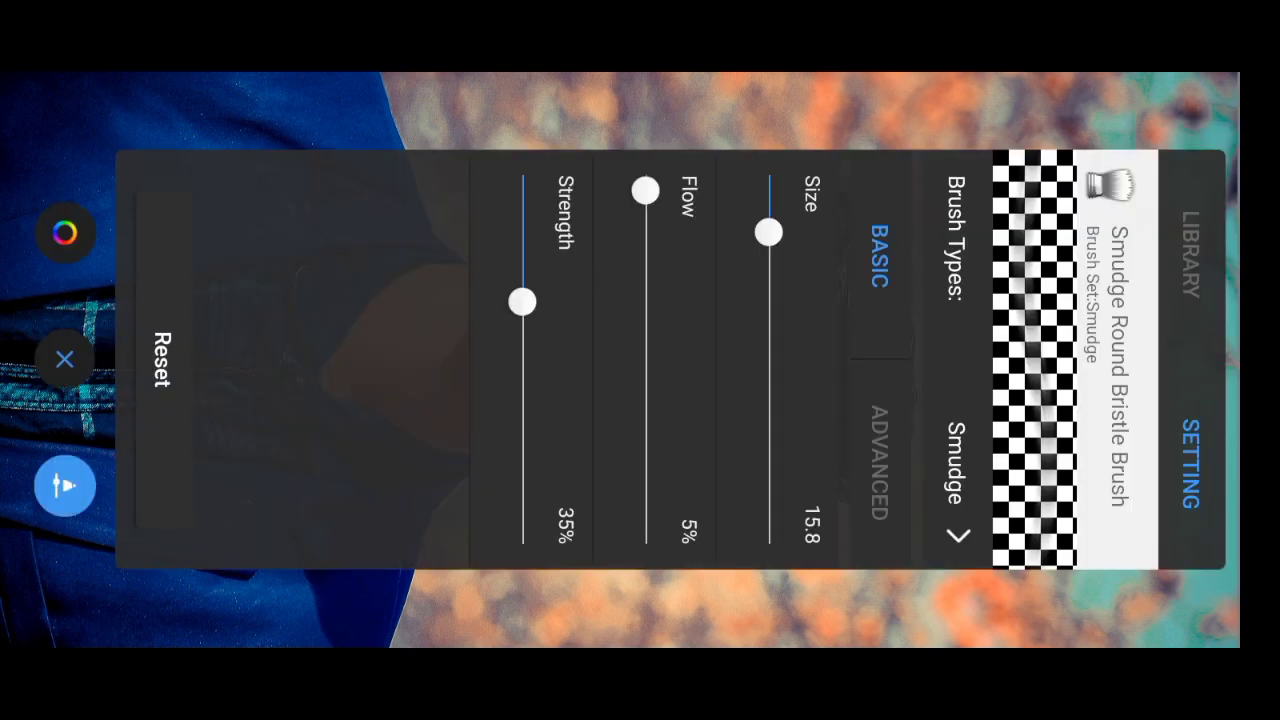
Switch to the Soft Eraser Tapered brush and review its size and flow.
left_click(1190, 255)
mouse_move(733, 463)
left_mouse_down()
mouse_move(640, 480)
mouse_move(916, 480)
left_mouse_up()
left_click(616, 432)
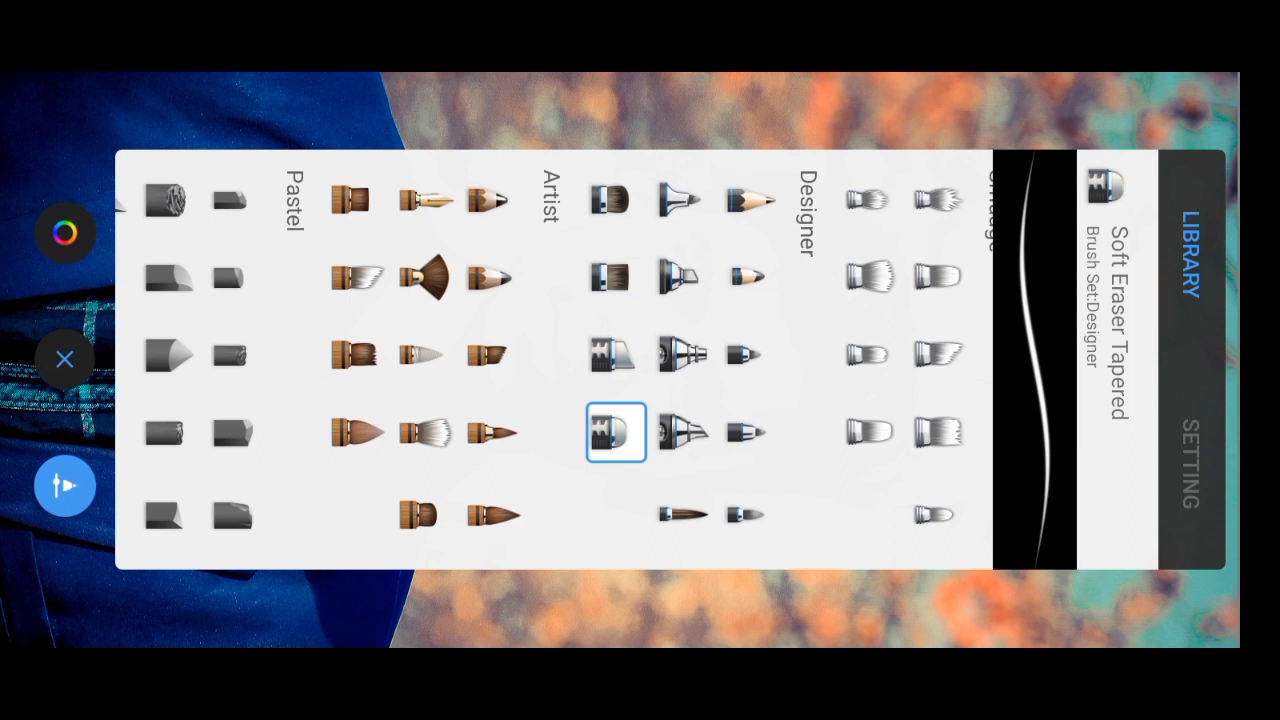
left_click(1190, 462)
left_click(990, 595)
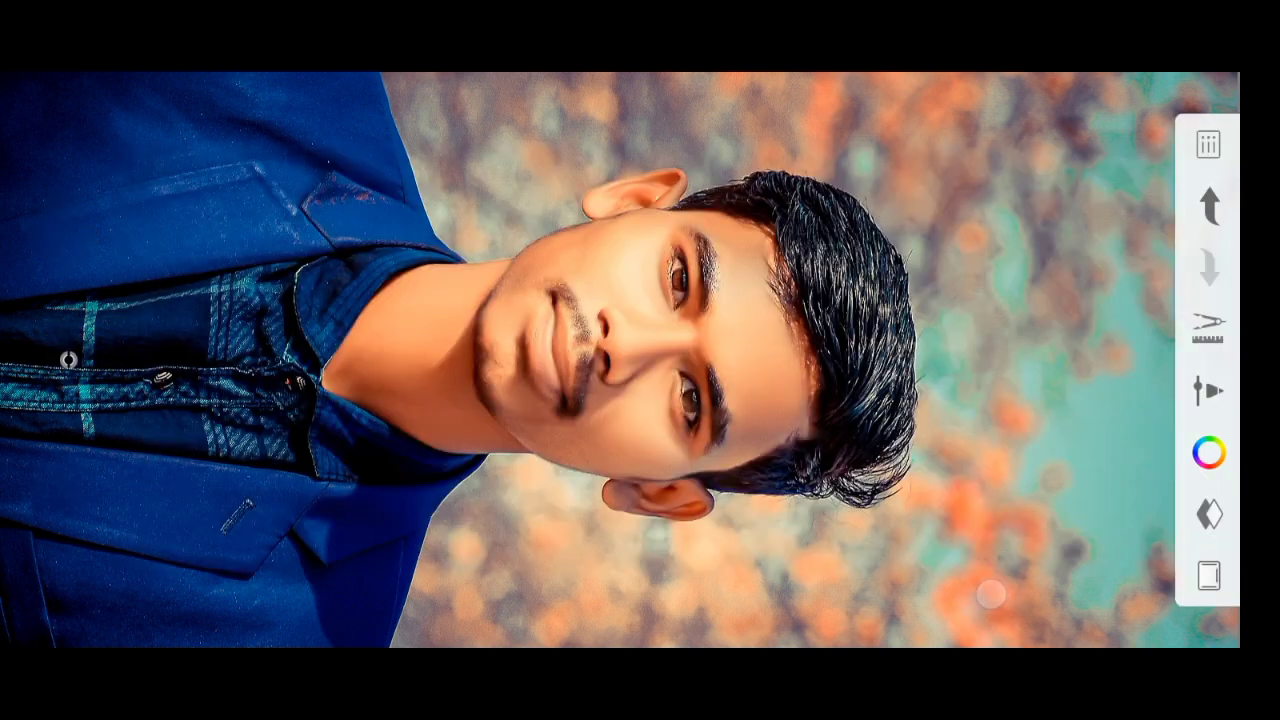
Zoom in and erase the overlay texture around the lip corner.
scroll(664, 482, "up", 5)
scroll(640, 431, "up", 5)
scroll(751, 409, "up", 5)
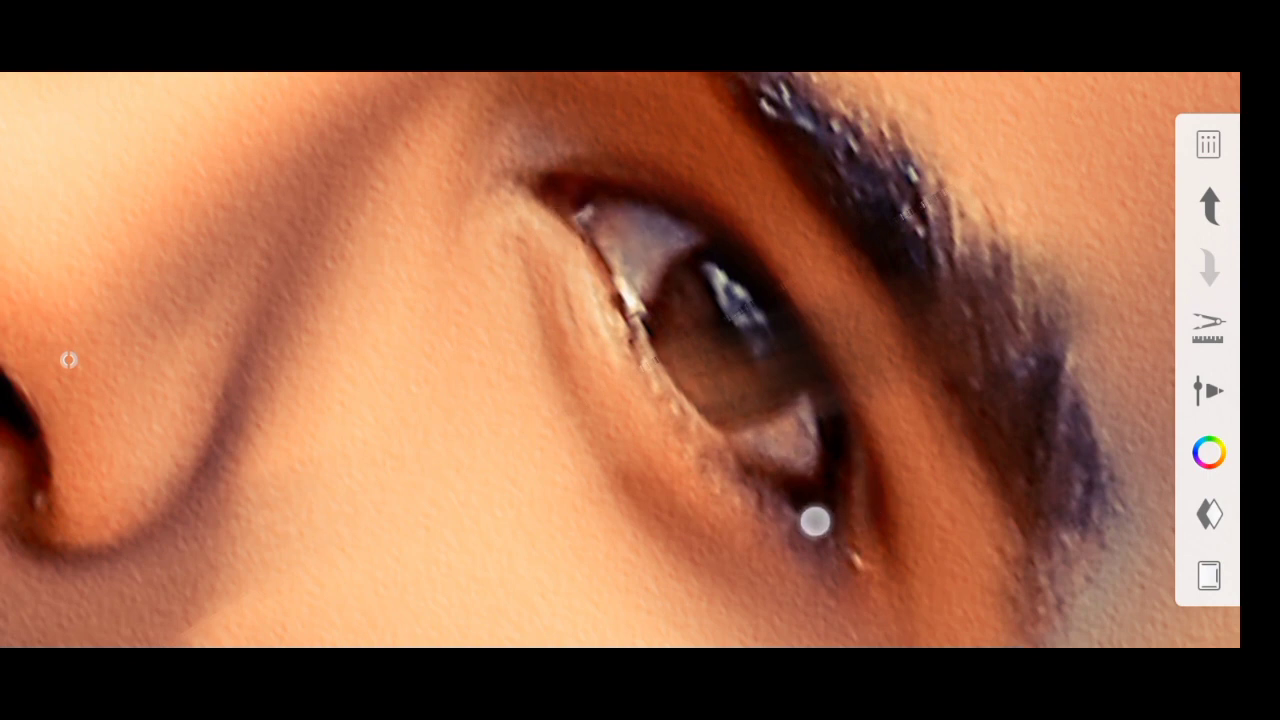
scroll(822, 532, "down", 2)
scroll(766, 537, "down", 1)
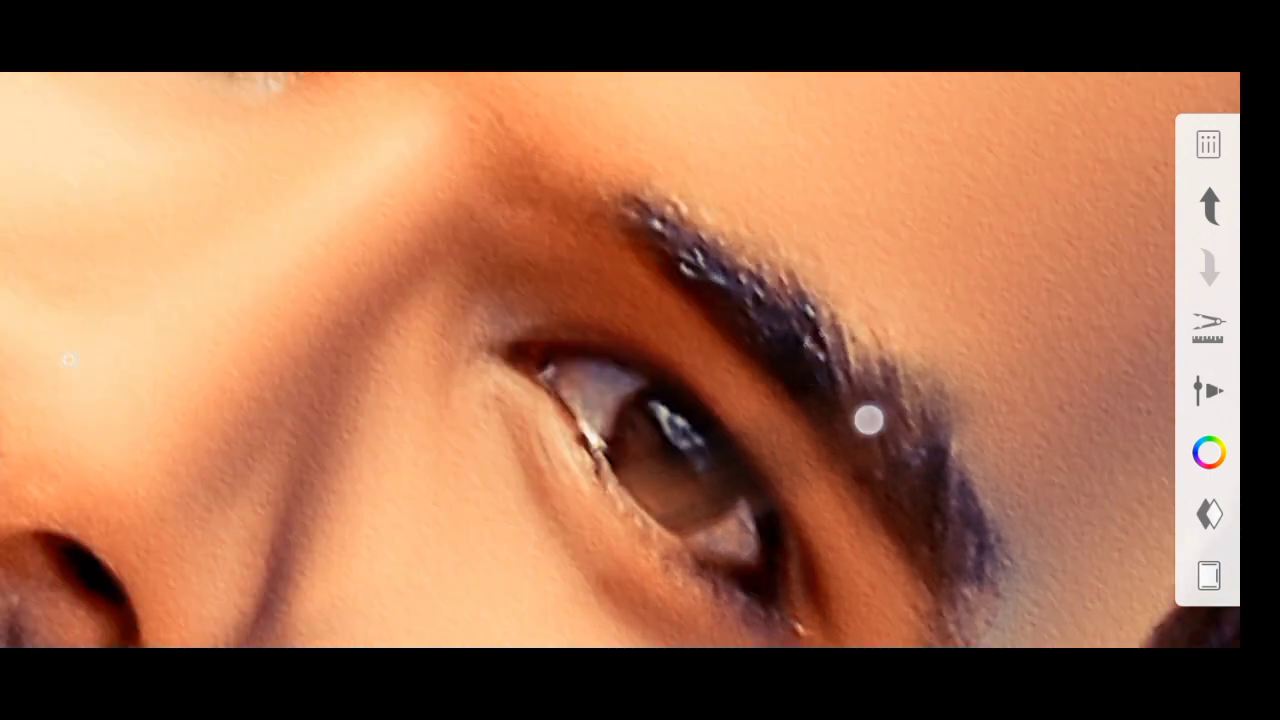
scroll(683, 380, "down", 1)
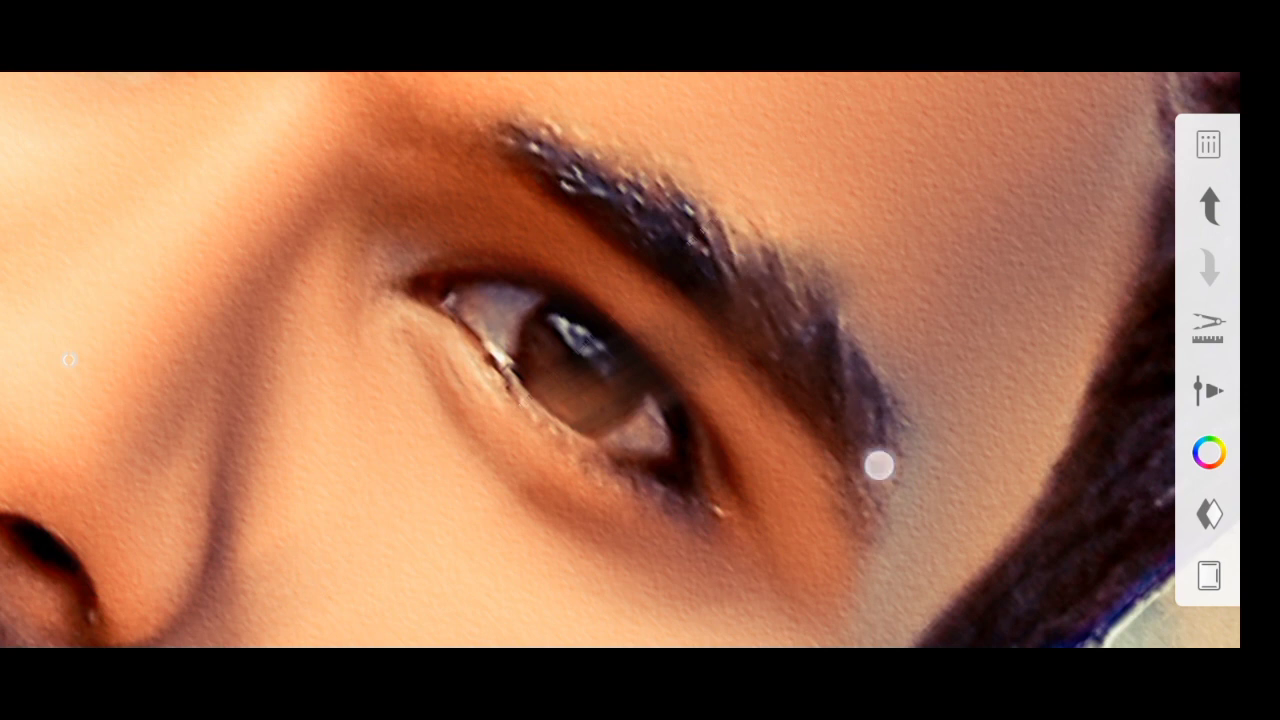
scroll(744, 597, "down", 2)
scroll(740, 584, "down", 1)
scroll(696, 585, "up", 2)
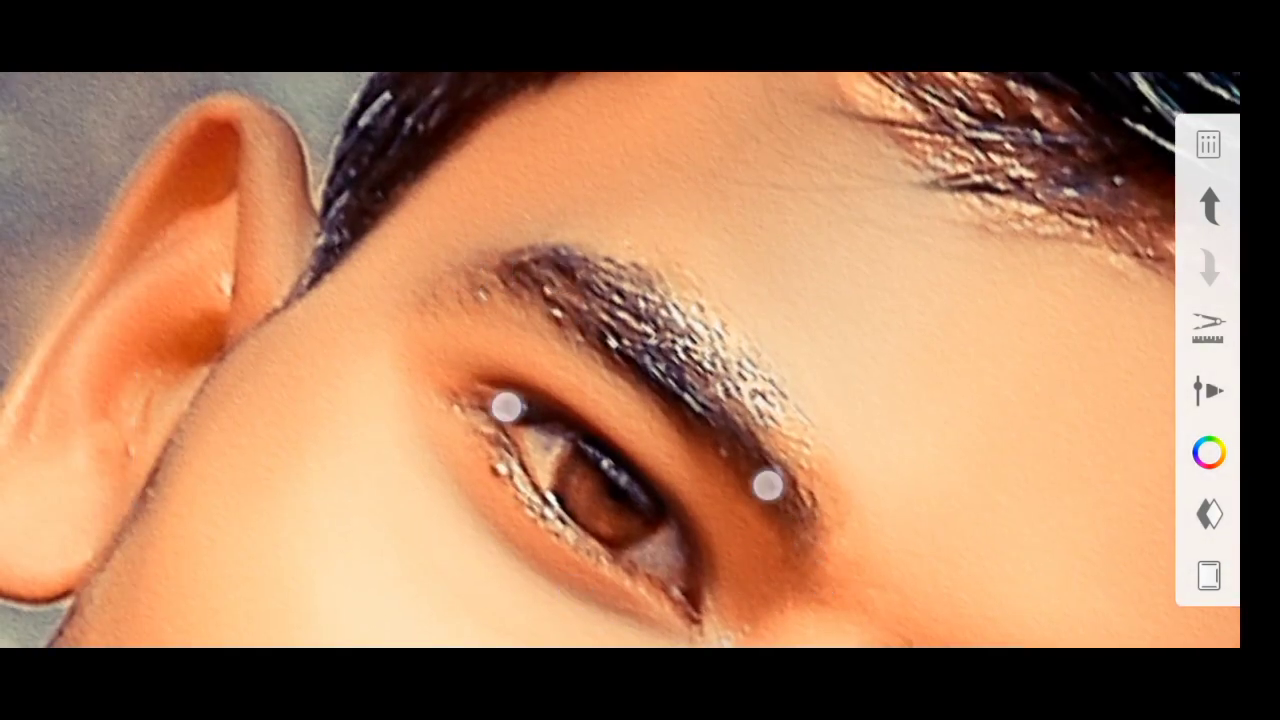
scroll(637, 446, "up", 1)
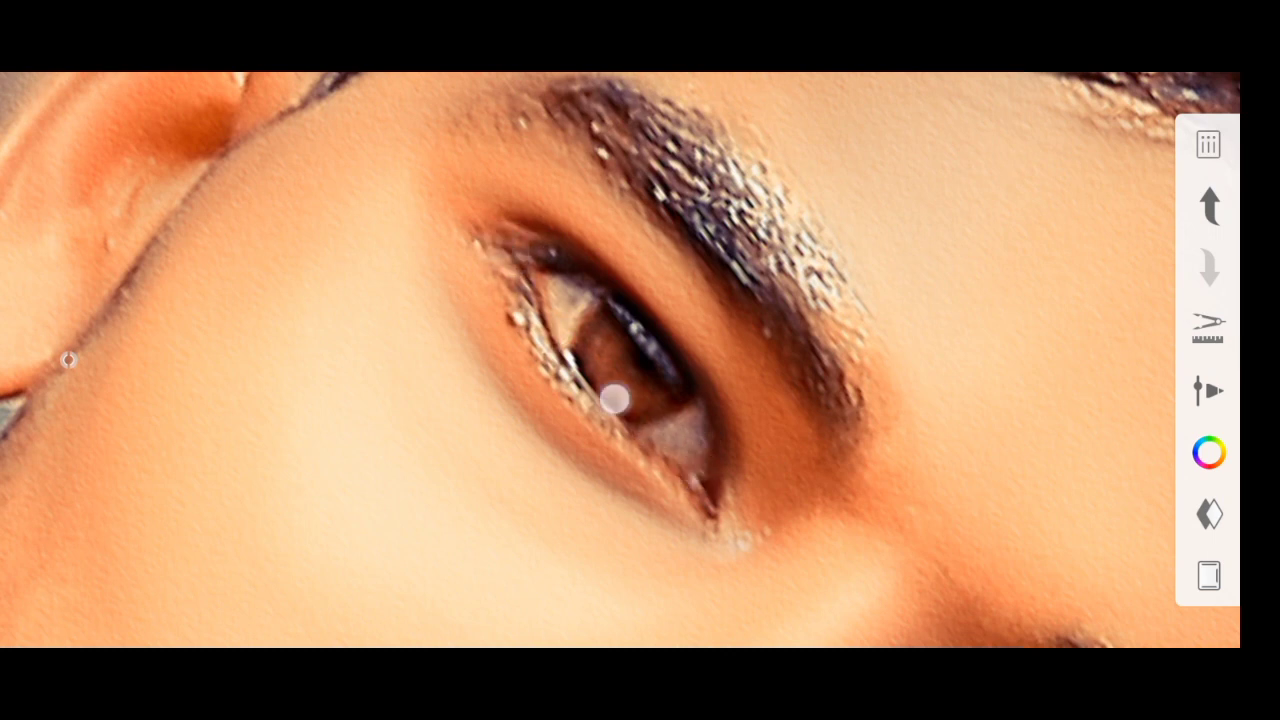
scroll(657, 428, "down", 5)
scroll(683, 505, "down", 3)
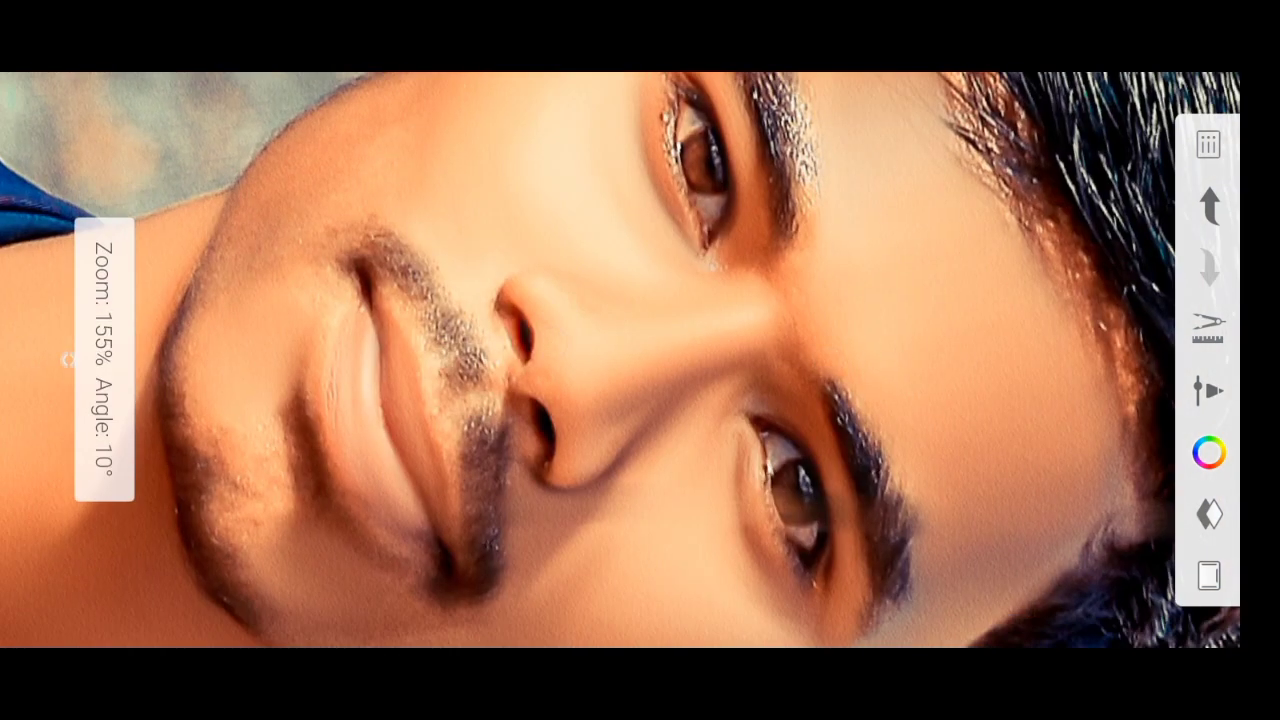
scroll(496, 541, "up", 5)
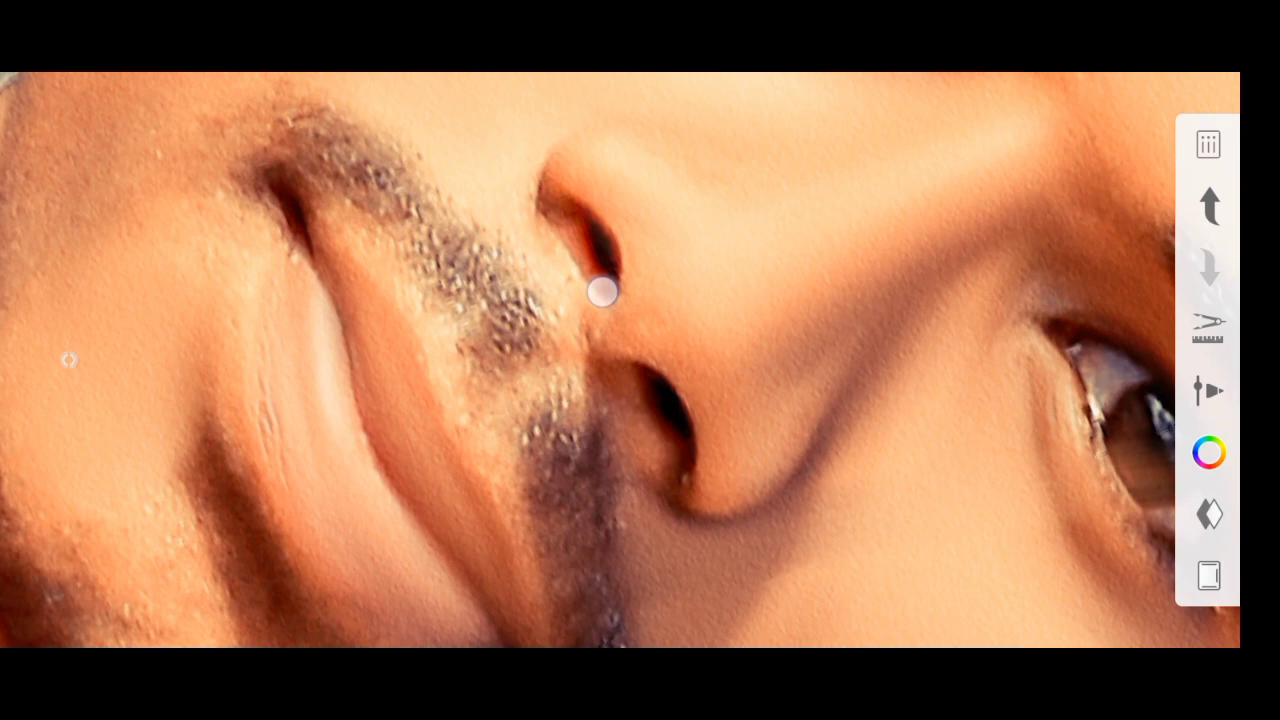
scroll(602, 291, "down", 2)
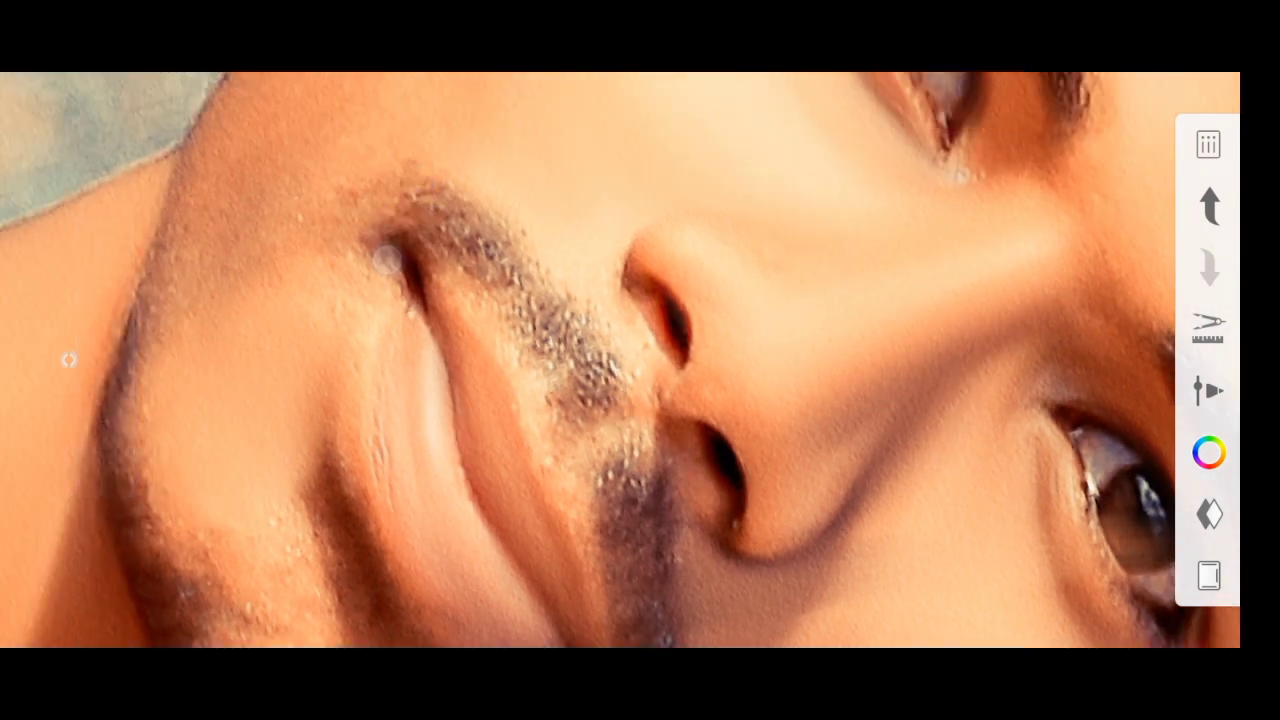
scroll(460, 380, "down", 2)
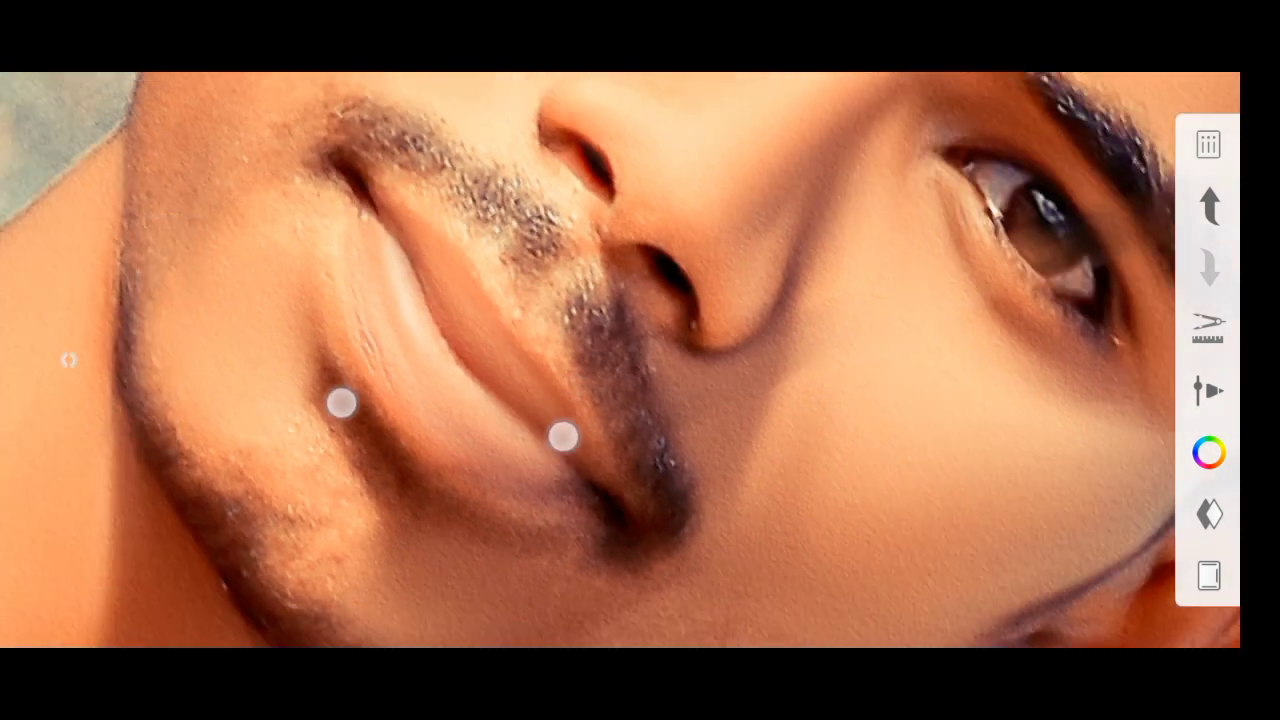
scroll(452, 419, "down", 1)
mouse_move(602, 491)
left_mouse_down()
mouse_move(448, 391)
mouse_move(600, 351)
left_mouse_up()
left_click_drag(668, 443, 617, 305)
left_click_drag(672, 482, 471, 451)
Zoom in and out to review the chin, jaw and cheek skin beside the mouth.
scroll(543, 497, "down", 2)
scroll(540, 507, "up", 1)
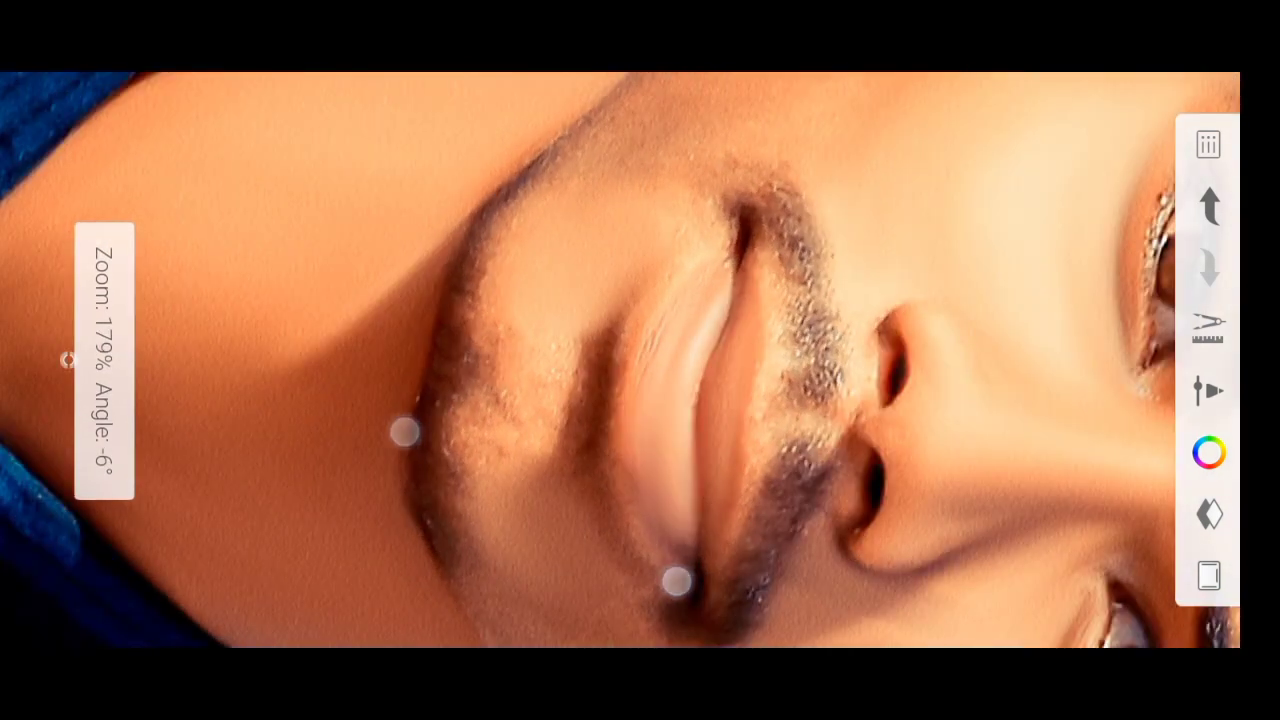
scroll(540, 506, "up", 2)
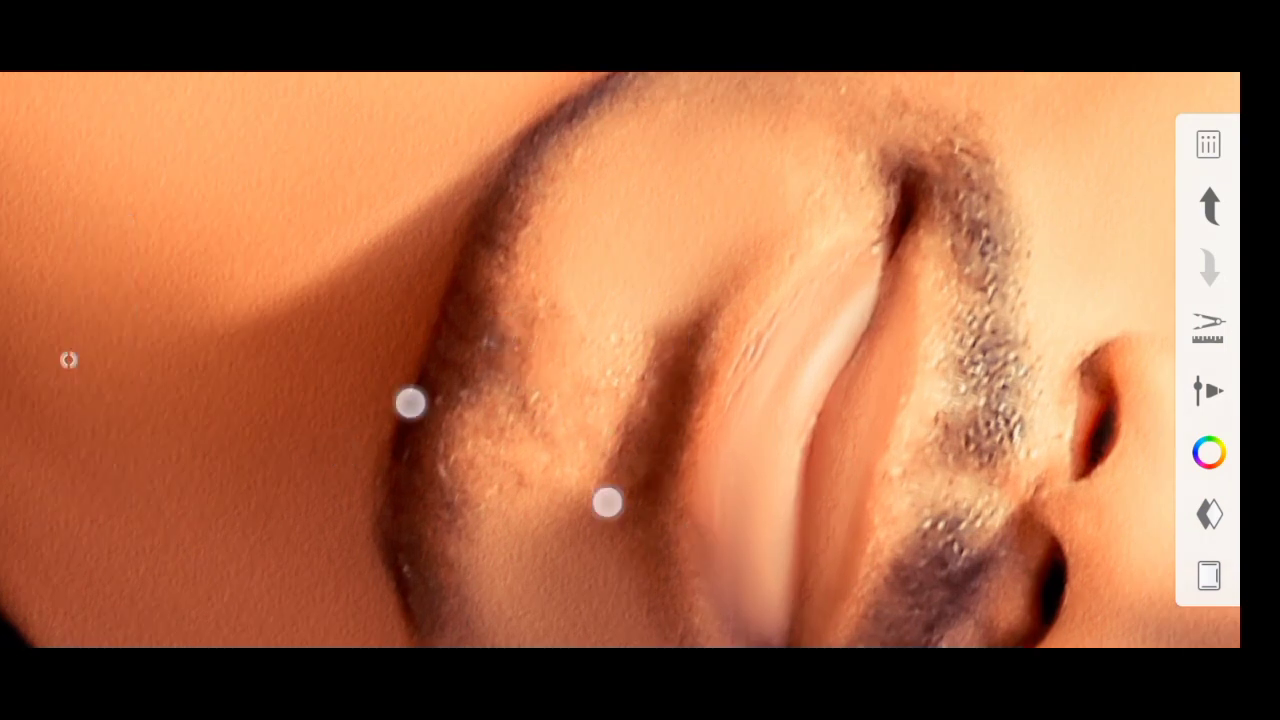
scroll(508, 453, "down", 2)
scroll(424, 388, "down", 1)
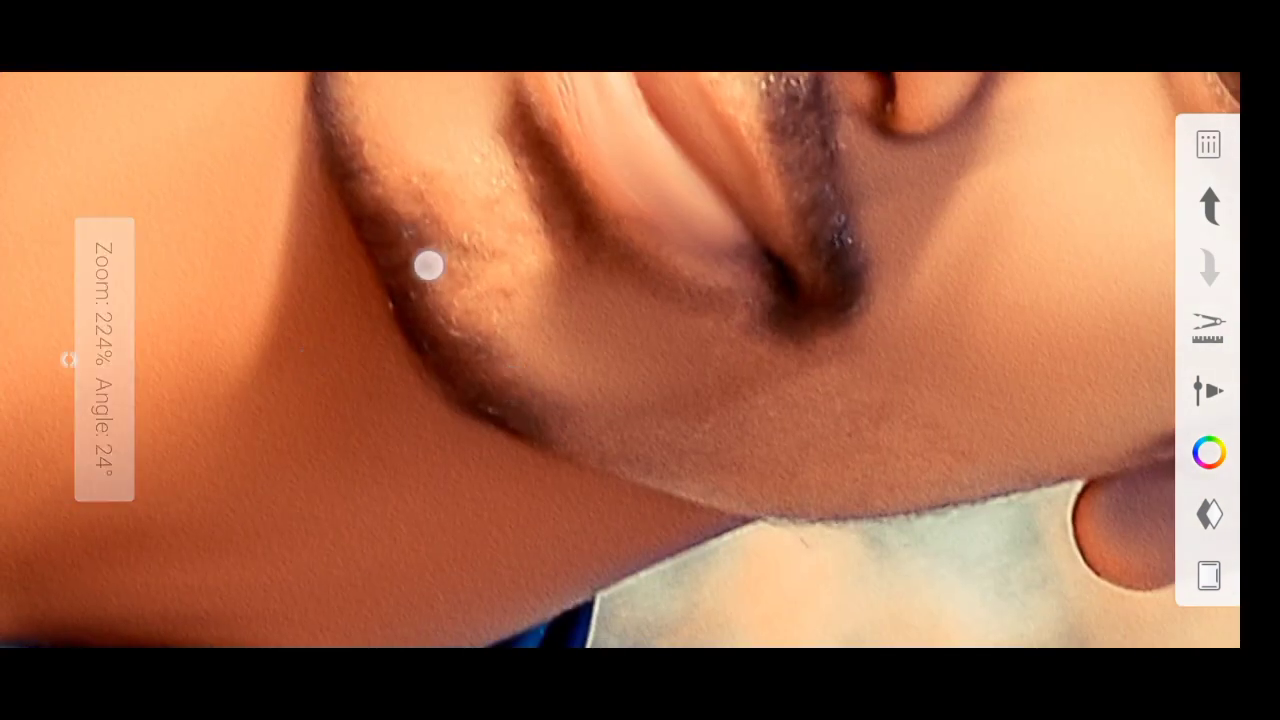
scroll(430, 420, "down", 2)
scroll(535, 444, "up", 3)
scroll(535, 444, "down", 1)
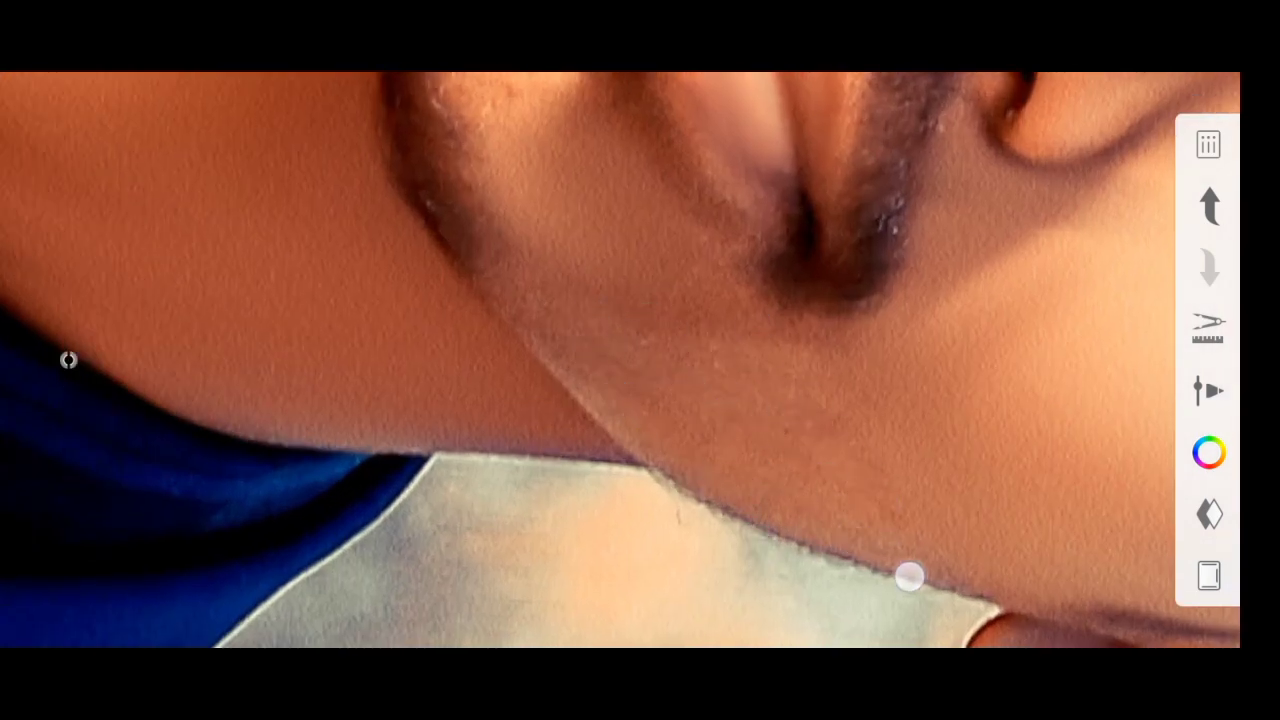
scroll(693, 560, "down", 2)
scroll(743, 346, "up", 2)
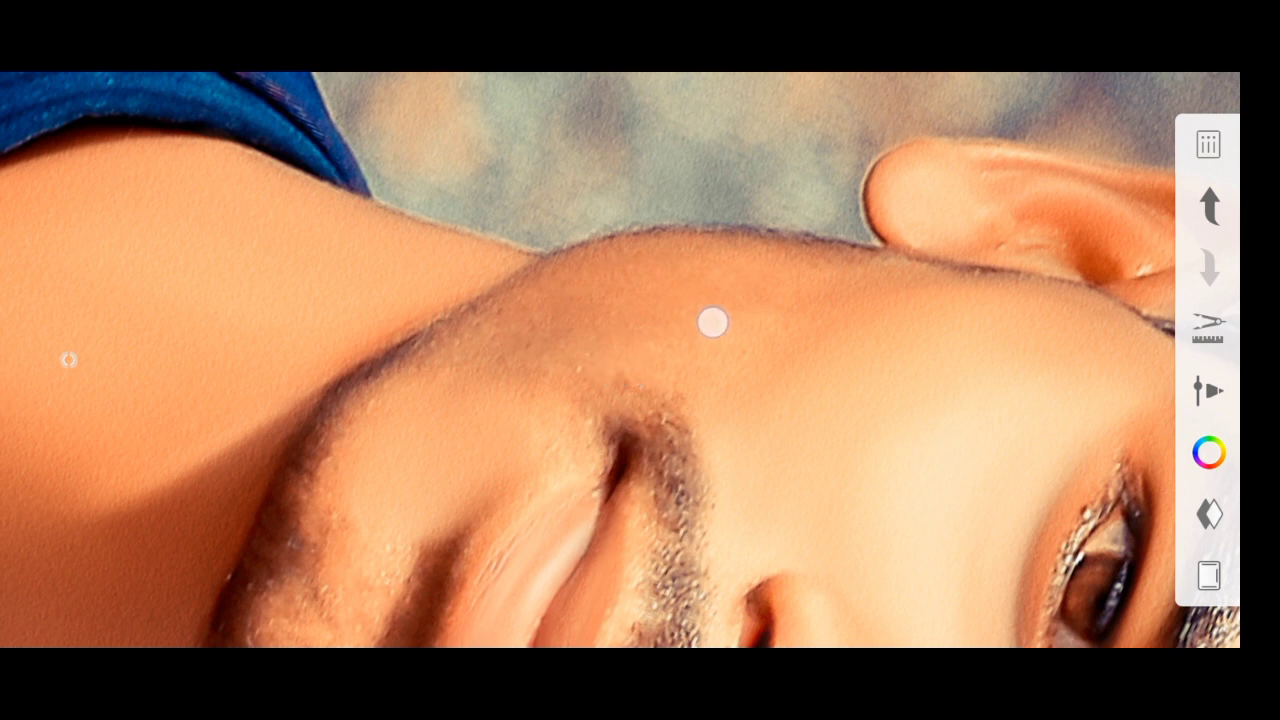
scroll(648, 469, "down", 1)
scroll(648, 469, "down", 1)
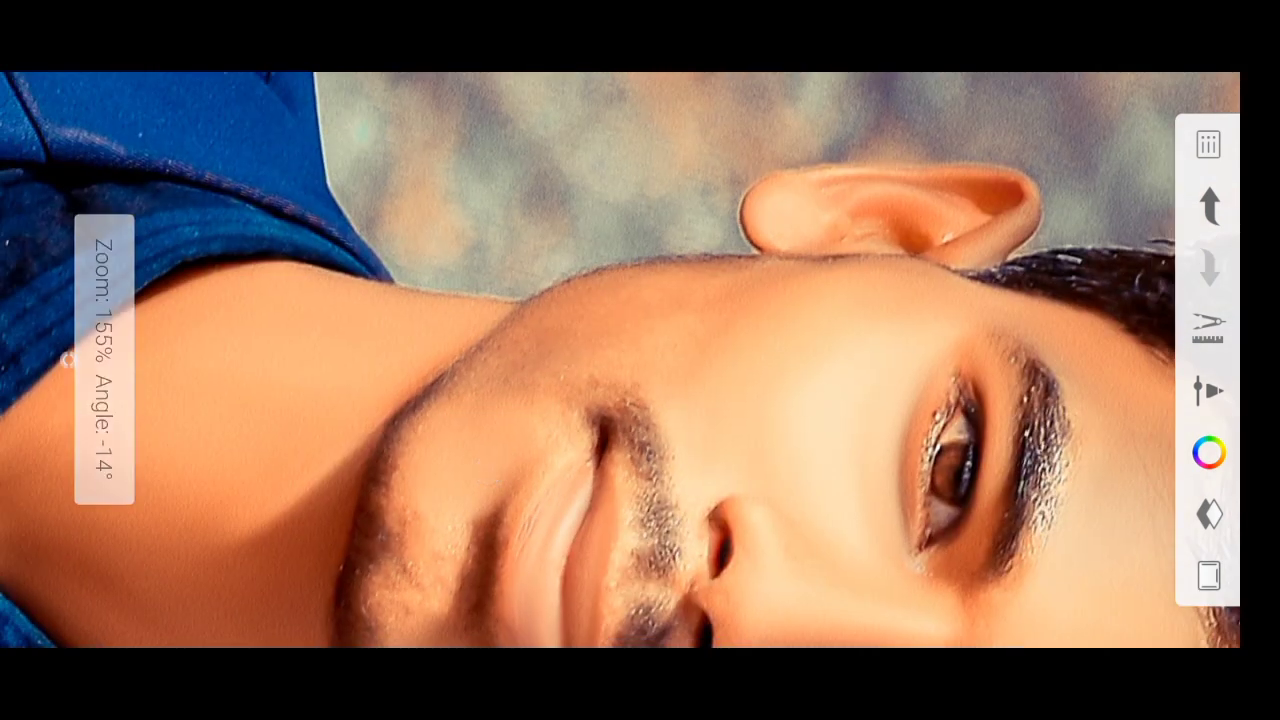
scroll(674, 395, "down", 3)
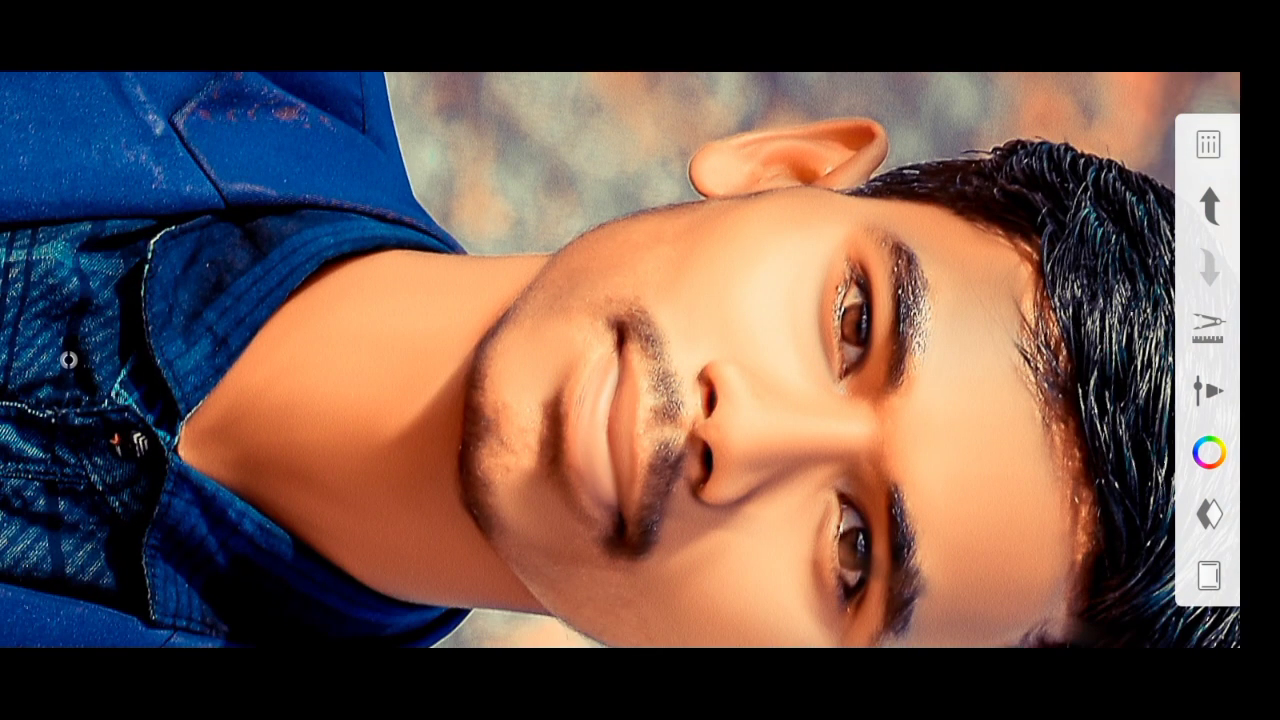
scroll(582, 426, "down", 2)
scroll(582, 426, "down", 2)
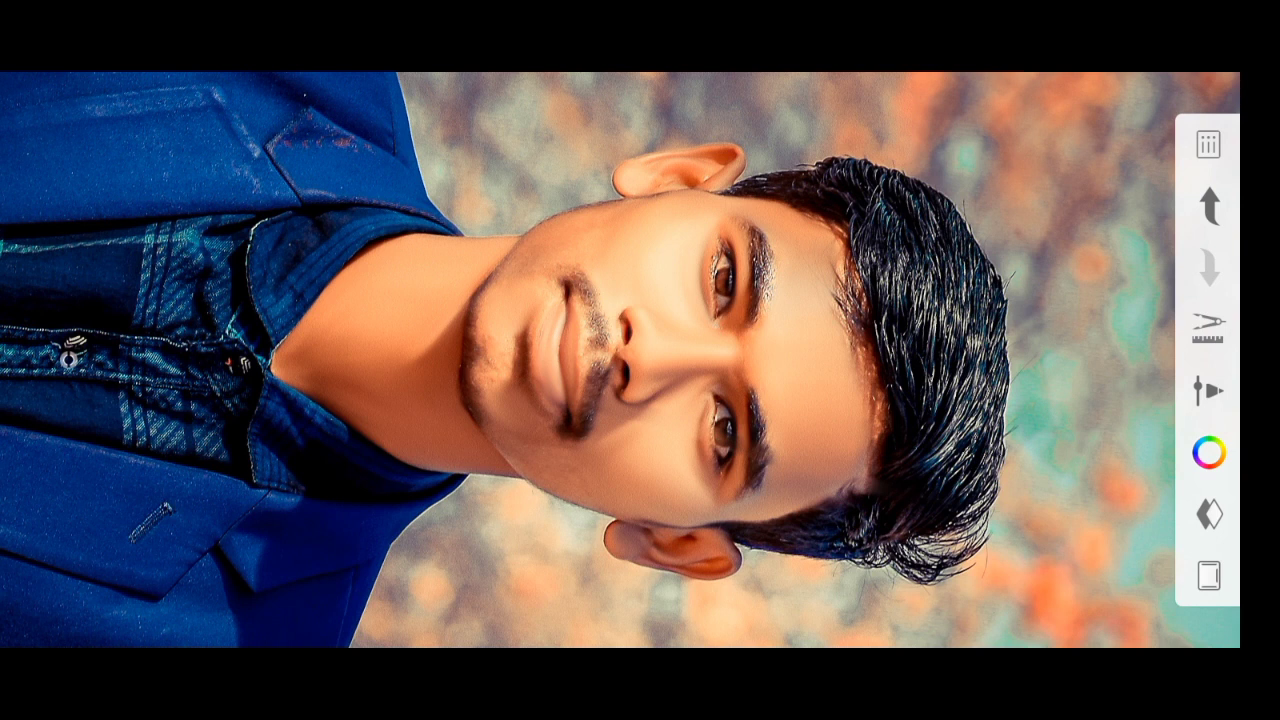
Add a new empty layer above Overlay and switch to the Flow Airbrush brush.
left_click(1208, 513)
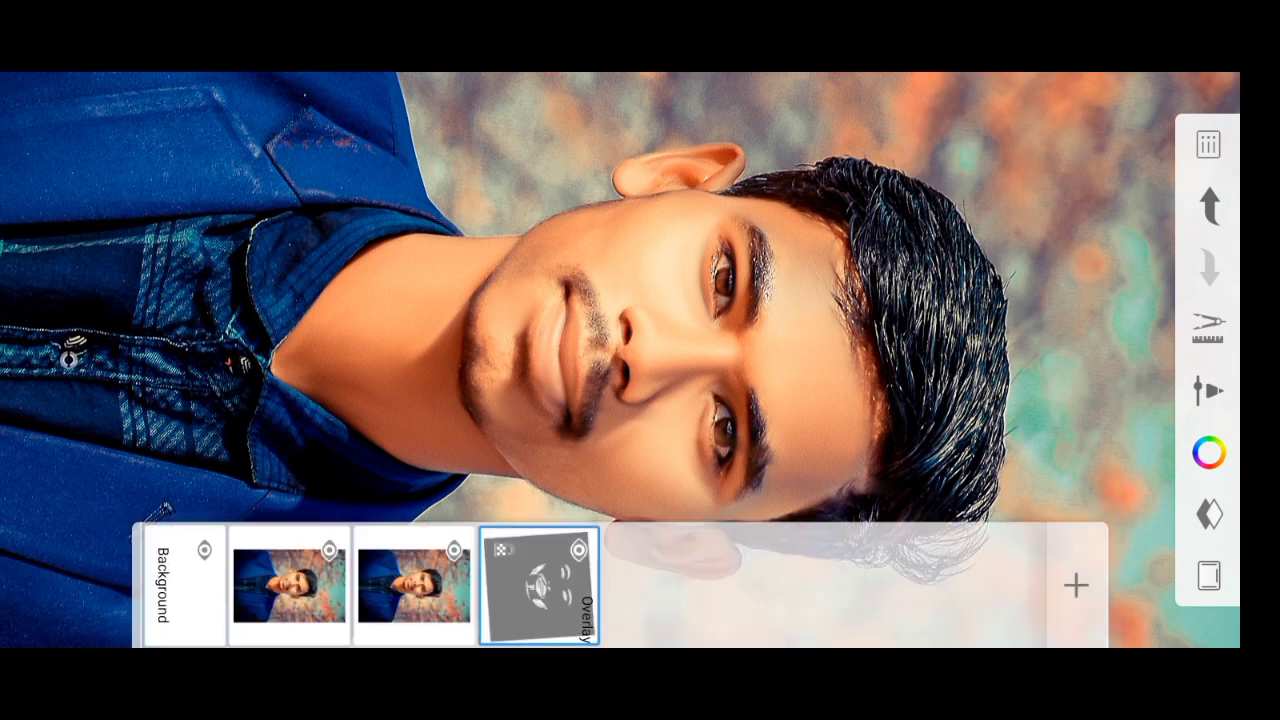
left_click(1076, 585)
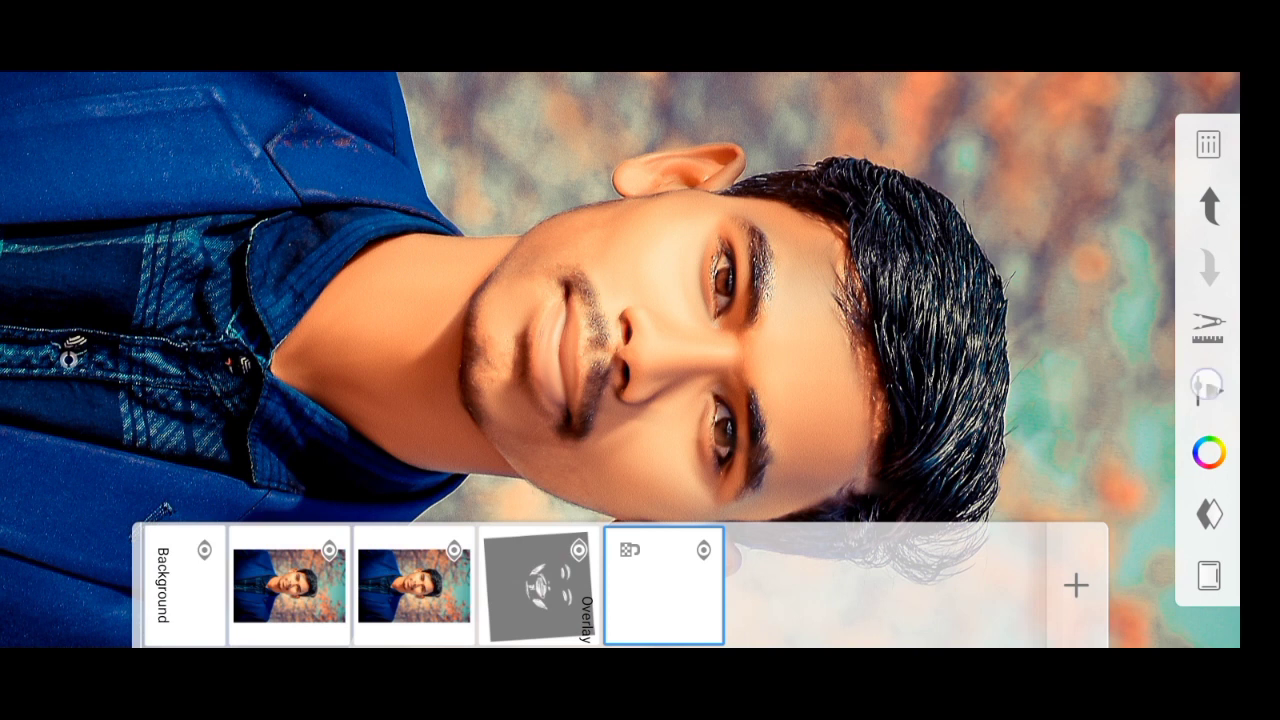
left_click(1208, 387)
left_click(1190, 255)
scroll(550, 360, "right", 10)
scroll(550, 360, "right", 10)
left_click(908, 354)
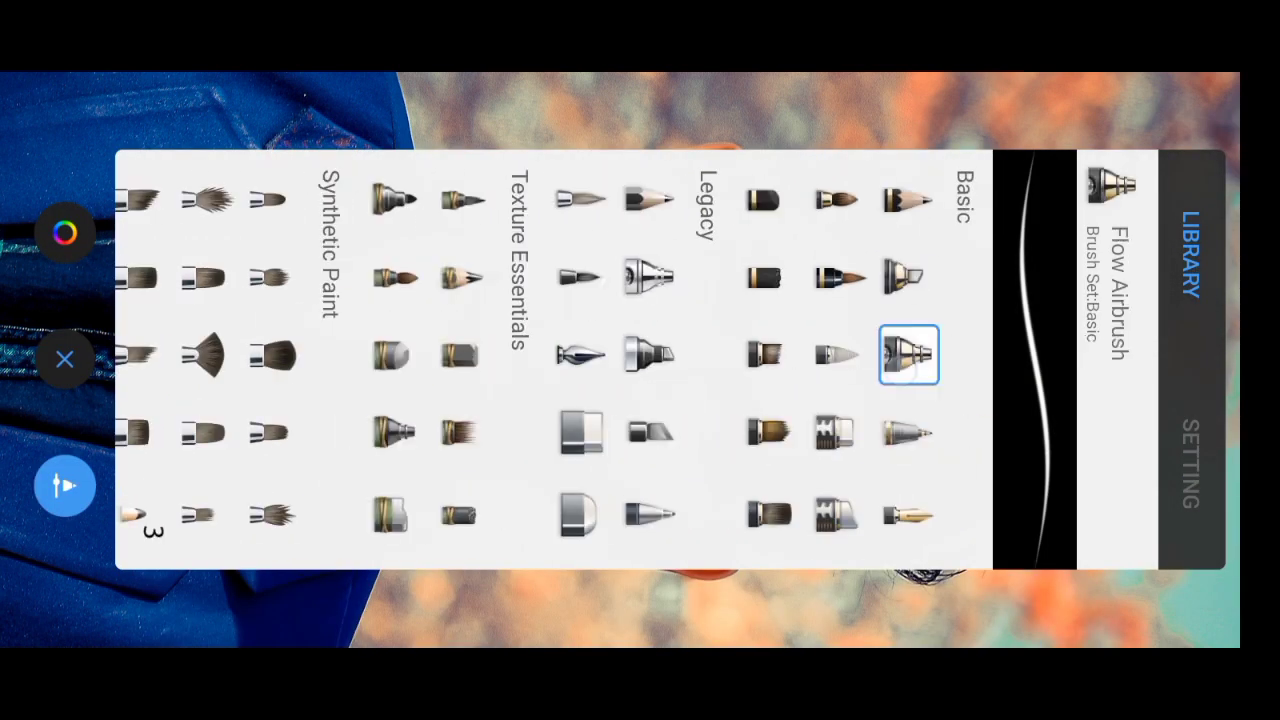
left_click(1190, 463)
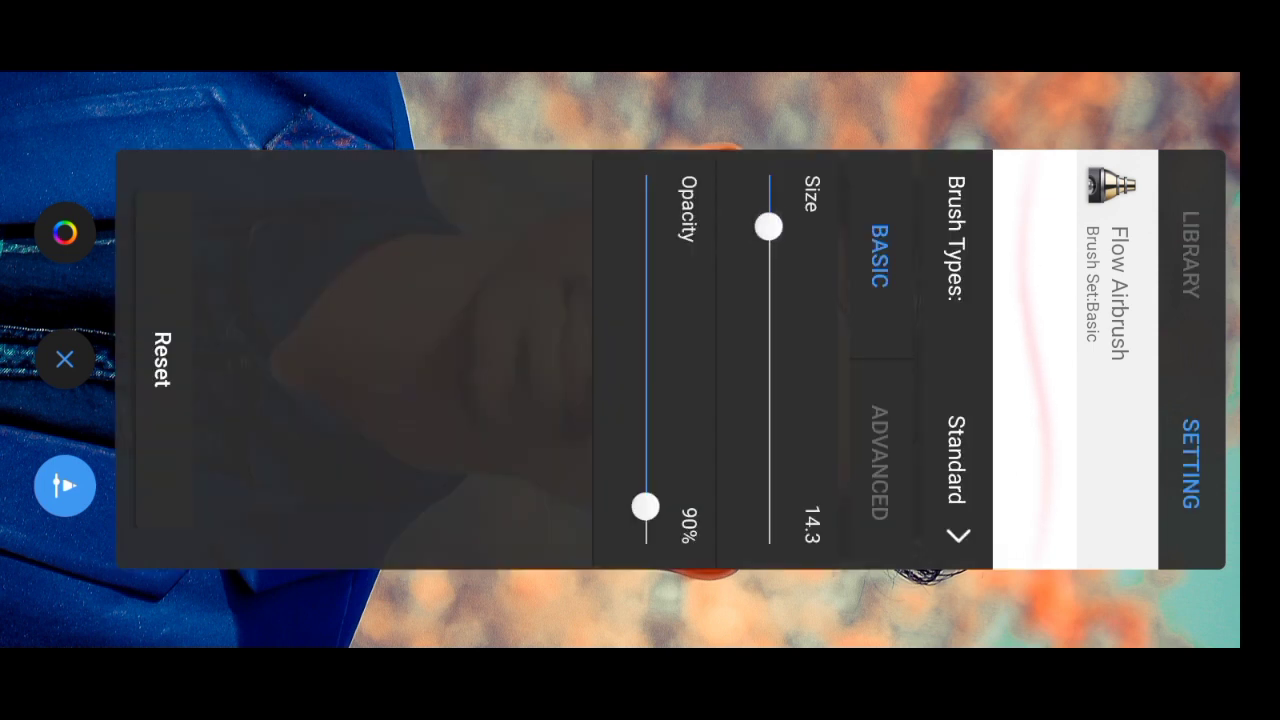
left_click(64, 485)
Paint pink airbrush strokes over the upper lip and mouth.
scroll(600, 420, "up", 10)
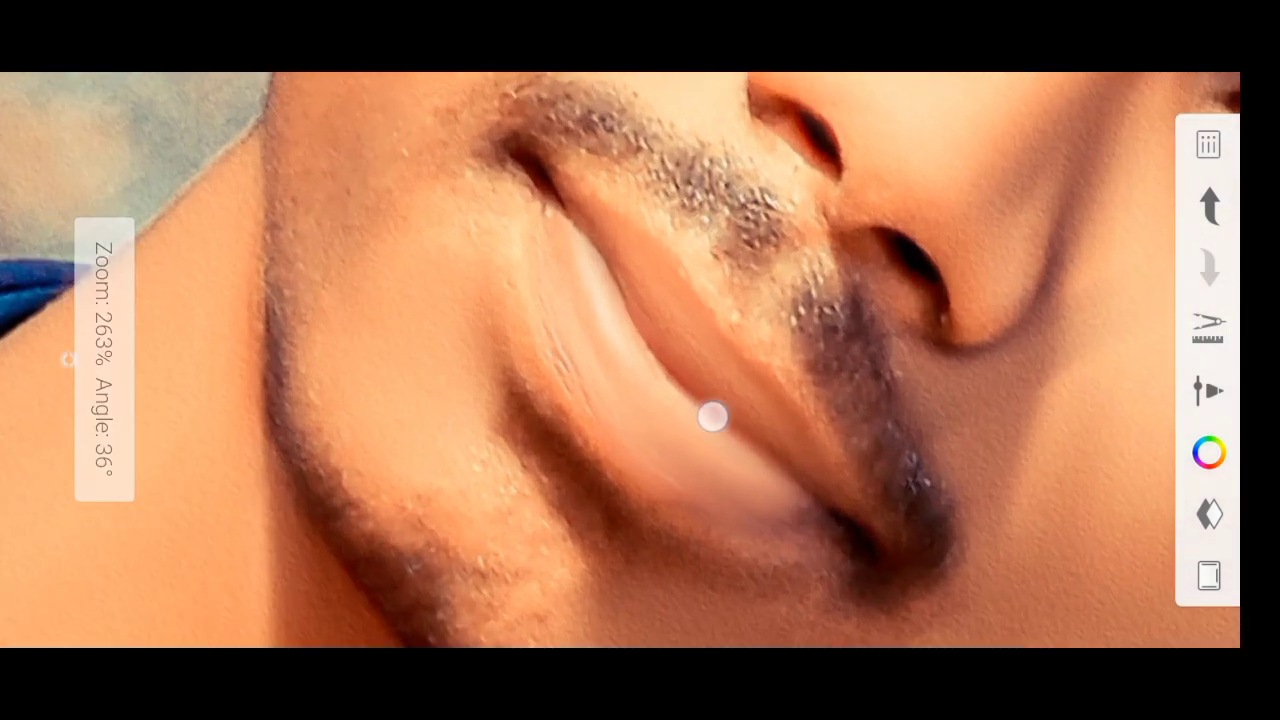
left_click_drag(593, 243, 766, 446)
left_click_drag(563, 189, 780, 434)
left_click_drag(604, 235, 751, 377)
Fill the lower lip with pink airbrush strokes and zoom out to the whole face.
mouse_move(781, 434)
left_mouse_down()
mouse_move(577, 186)
mouse_move(751, 483)
mouse_move(660, 423)
mouse_move(582, 329)
left_mouse_up()
left_click(1208, 390)
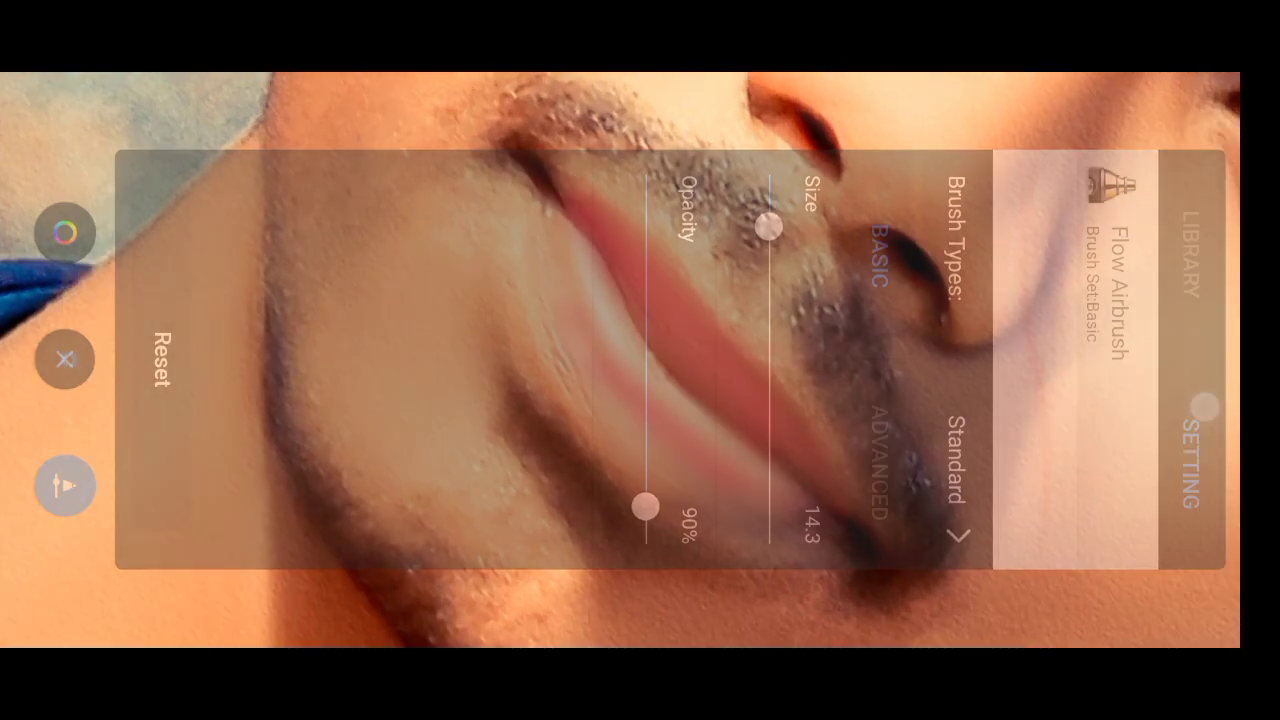
left_click(64, 359)
mouse_move(710, 469)
left_mouse_down()
mouse_move(569, 246)
mouse_move(706, 437)
mouse_move(661, 455)
mouse_move(529, 289)
mouse_move(606, 423)
mouse_move(806, 523)
mouse_move(719, 507)
mouse_move(686, 420)
mouse_move(620, 357)
mouse_move(517, 171)
mouse_move(575, 353)
mouse_move(543, 297)
mouse_move(660, 411)
mouse_move(711, 423)
mouse_move(537, 231)
mouse_move(557, 303)
mouse_move(757, 443)
mouse_move(514, 169)
mouse_move(626, 454)
mouse_move(711, 417)
mouse_move(769, 417)
mouse_move(589, 229)
left_mouse_up()
scroll(653, 440, "down", 5)
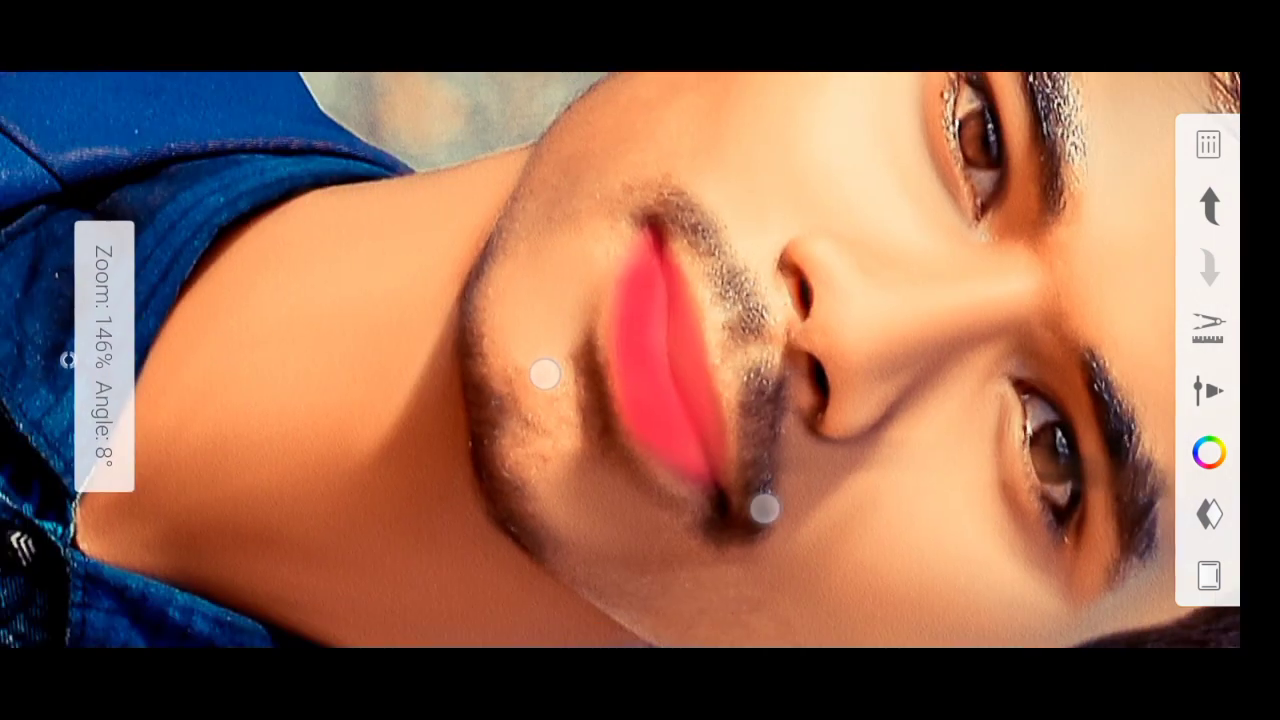
scroll(671, 459, "down", 2)
scroll(670, 460, "down", 1)
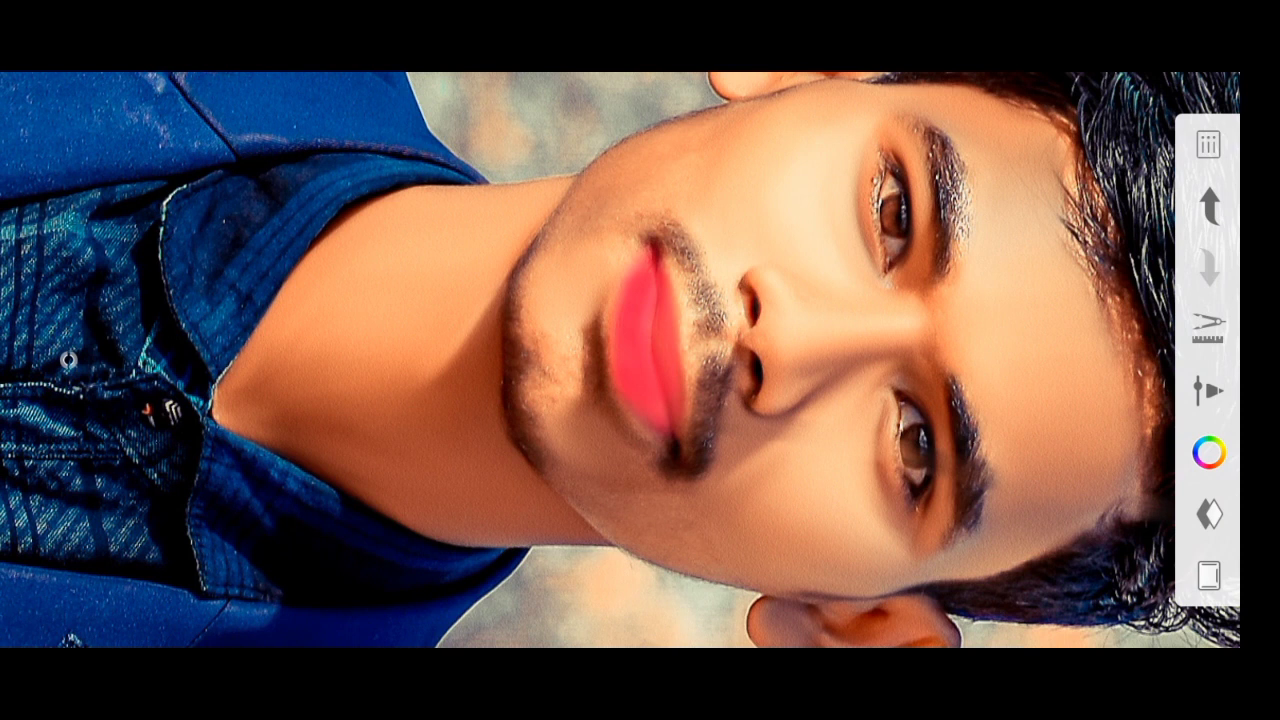
Give the pink lips layer Overlay blending at 32% opacity, then add a blank layer above.
left_click(1209, 514)
left_click(663, 585)
left_click(688, 473)
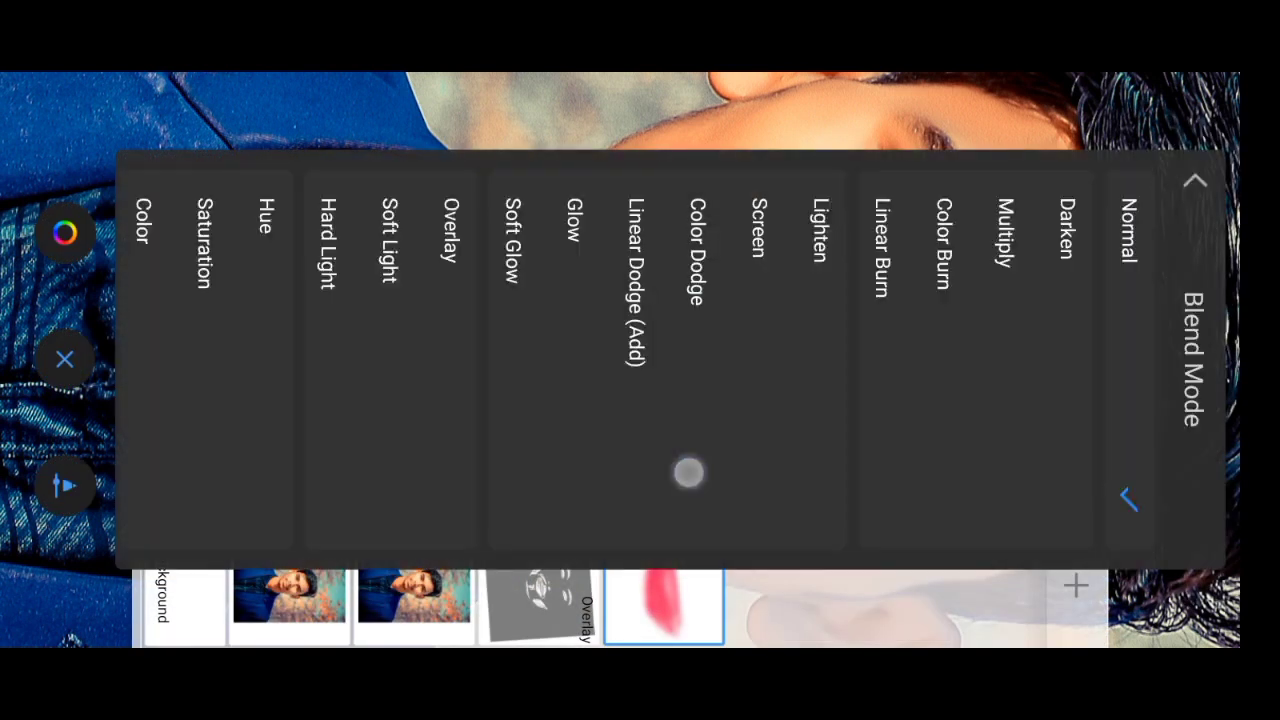
left_click(1195, 181)
left_click(663, 600)
mouse_move(794, 537)
left_mouse_down()
mouse_move(723, 309)
mouse_move(509, 261)
mouse_move(504, 284)
left_mouse_up()
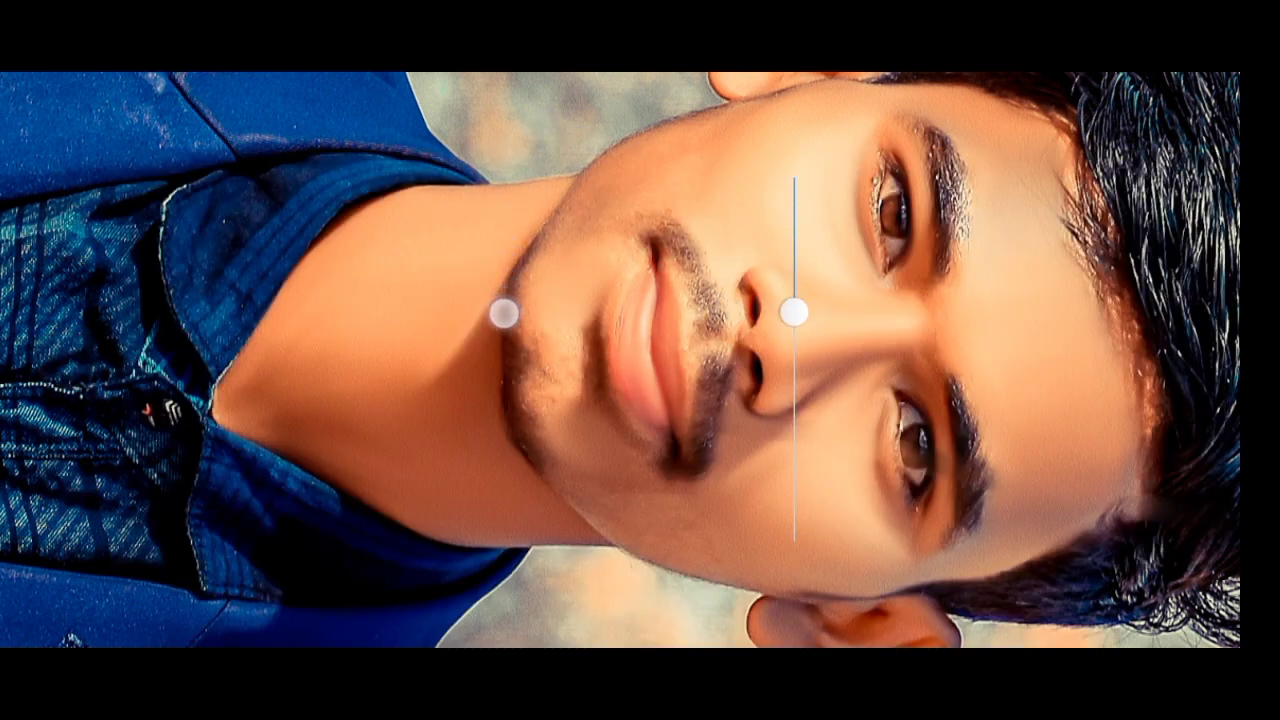
left_click_drag(504, 300, 504, 294)
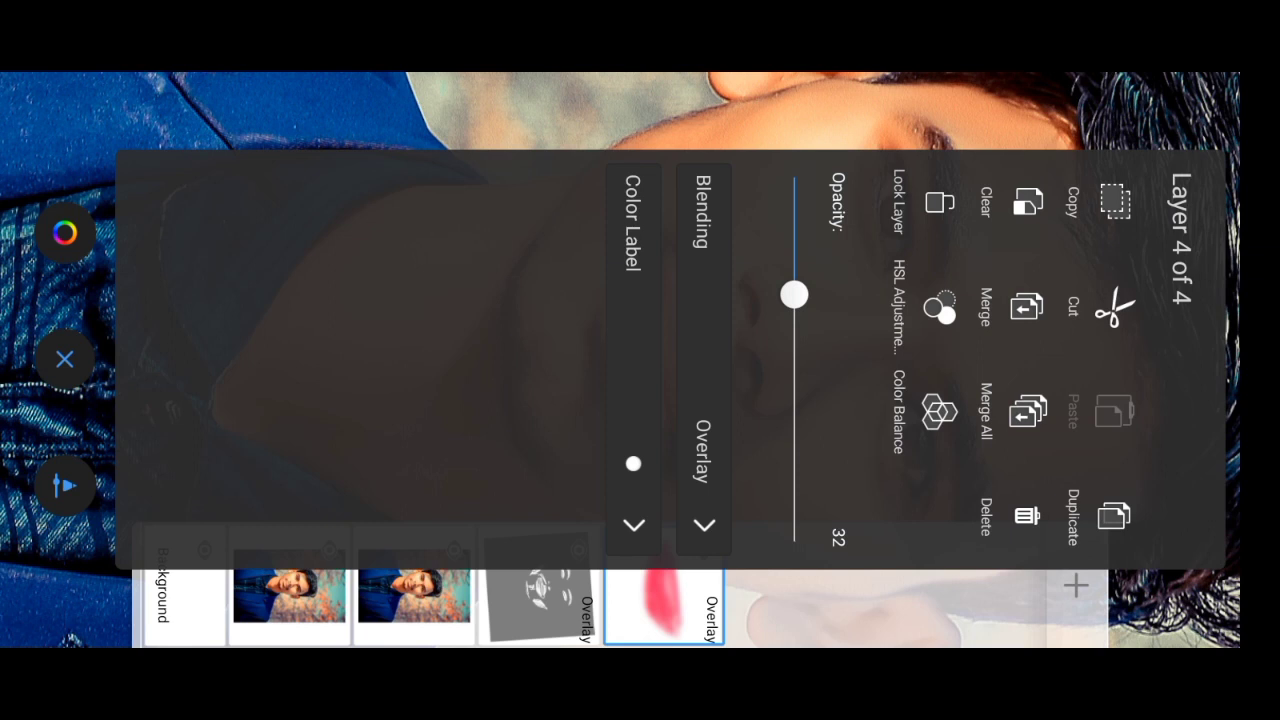
left_click(534, 104)
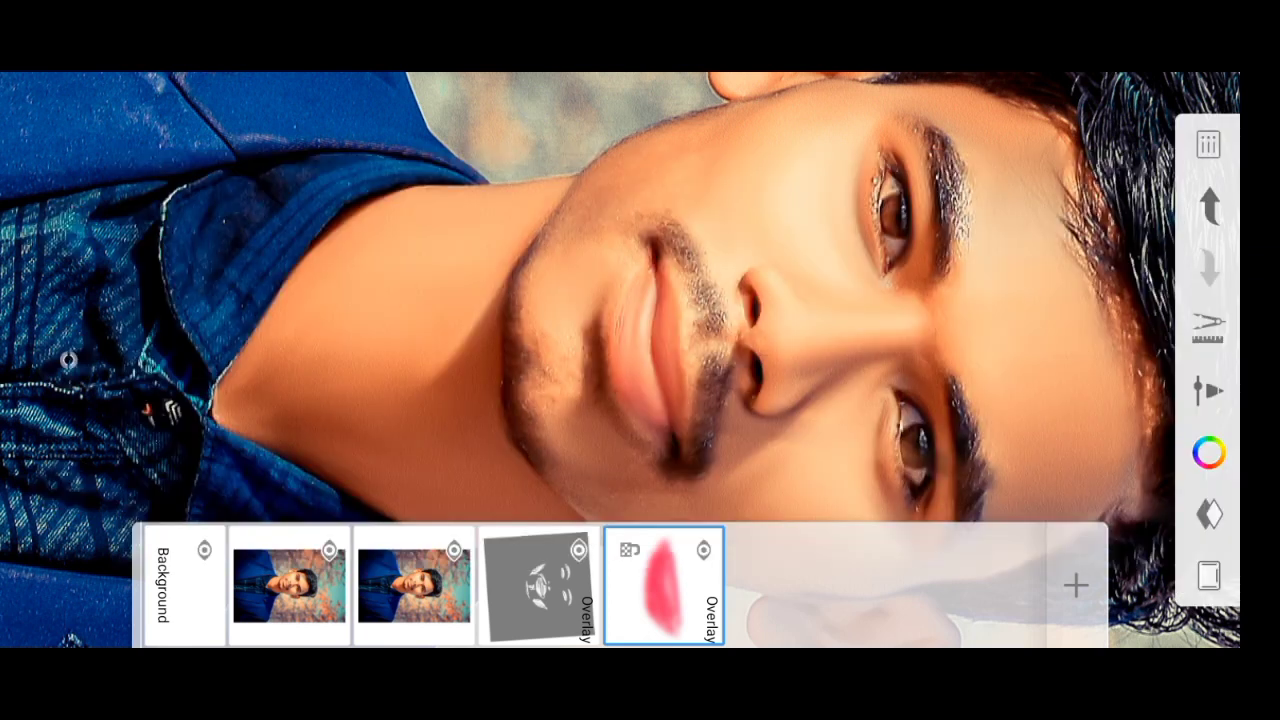
left_click(1076, 585)
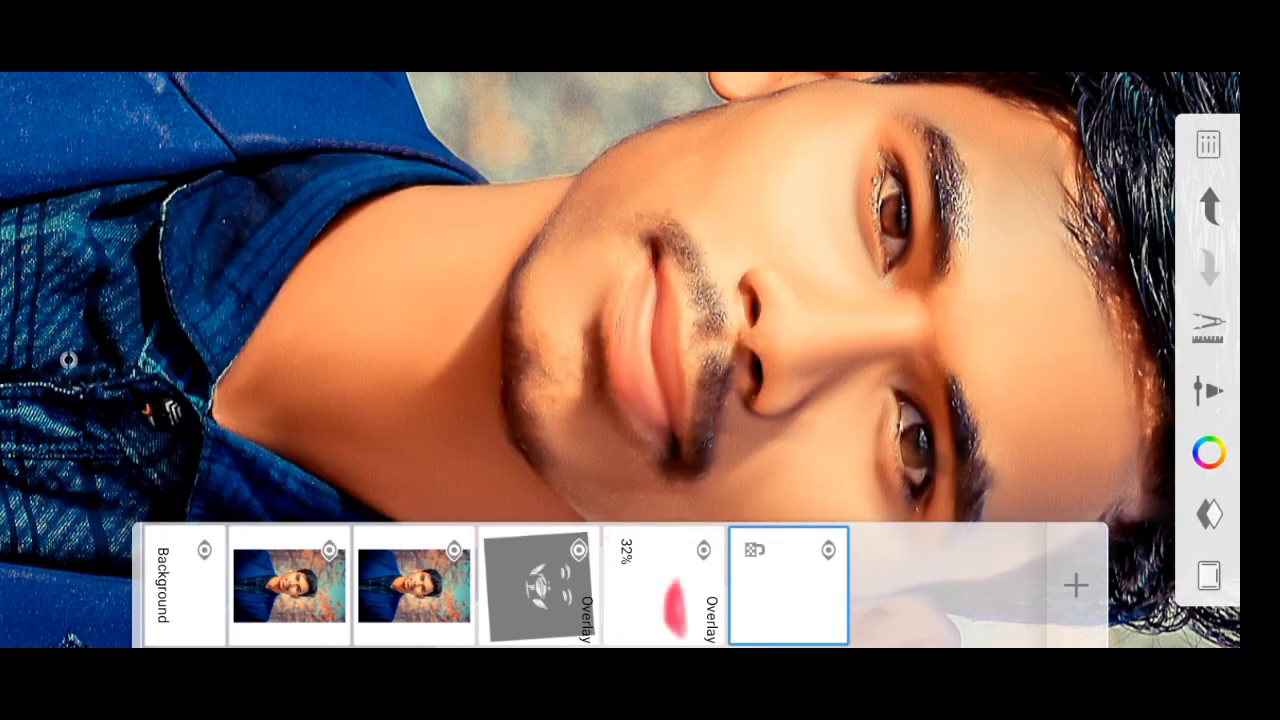
Set the paint colour to pure white.
left_click(1208, 453)
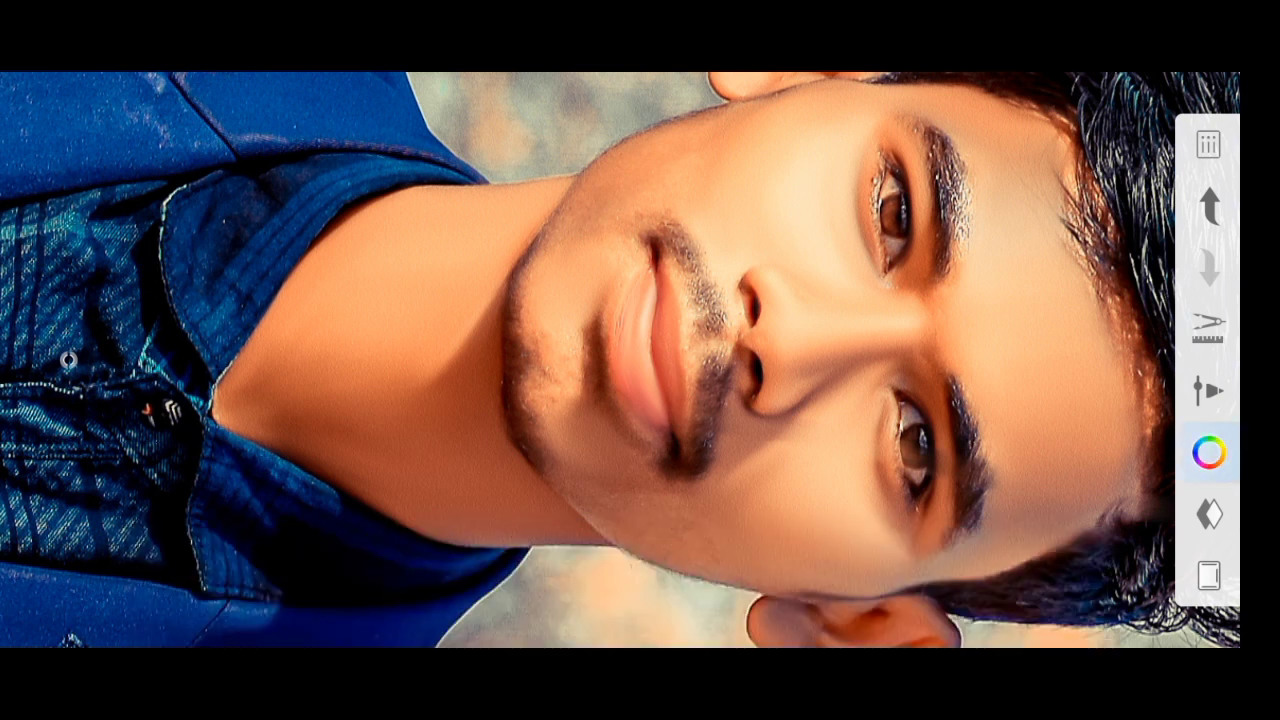
left_click_drag(394, 360, 420, 602)
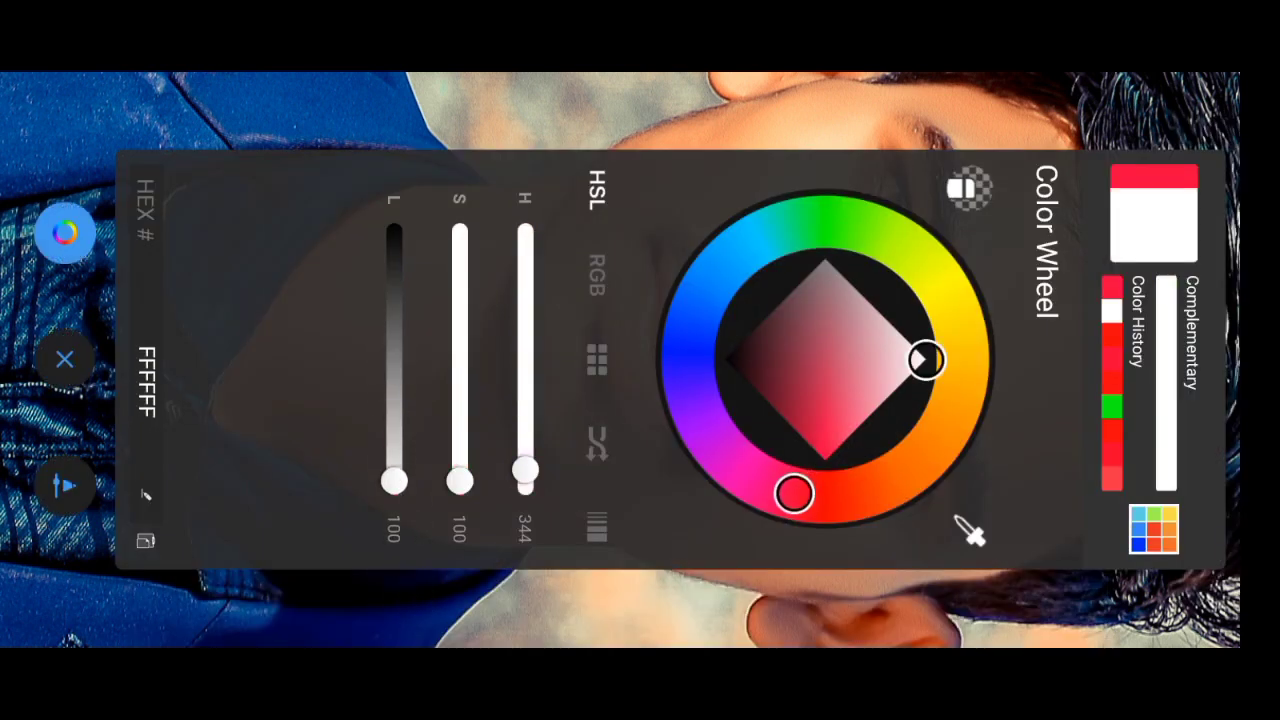
left_click(669, 620)
scroll(690, 430, "up", 5)
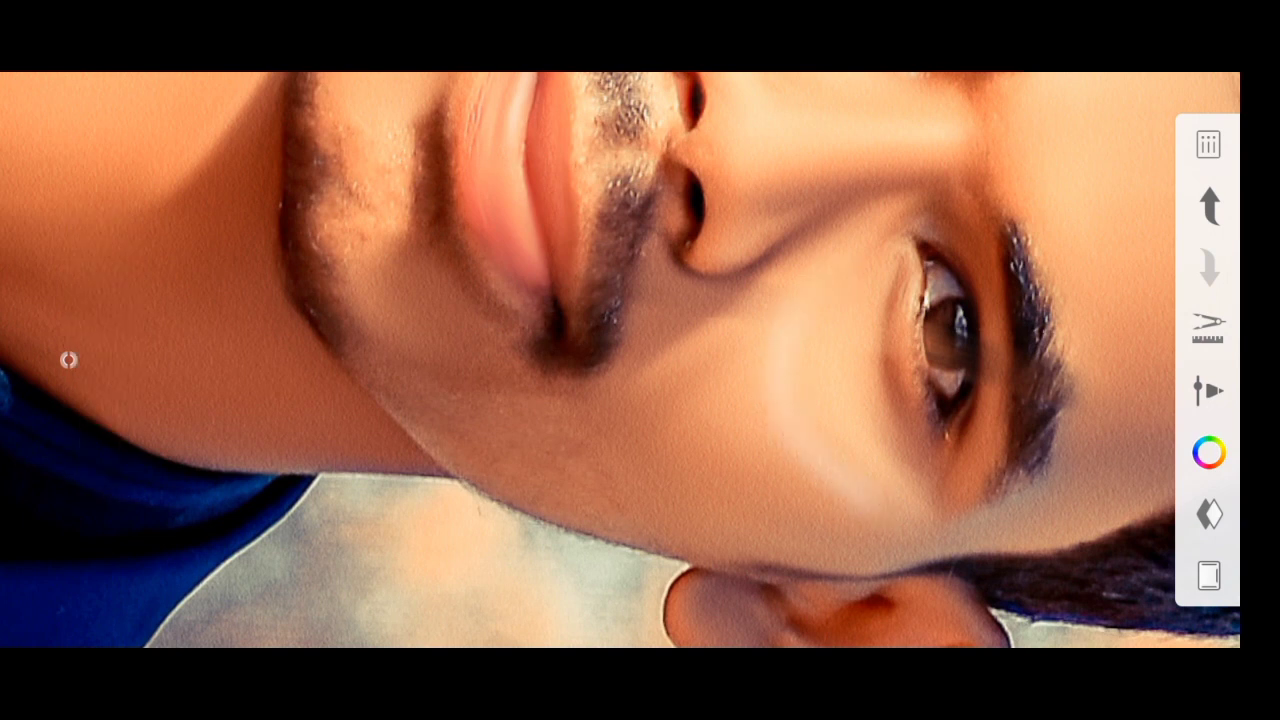
scroll(816, 296, "up", 2)
Enlarge the brush to about 36, zoom toward the ear, then enlarge it to about 50.
left_click(1208, 390)
left_click_drag(768, 254, 768, 300)
left_click(64, 358)
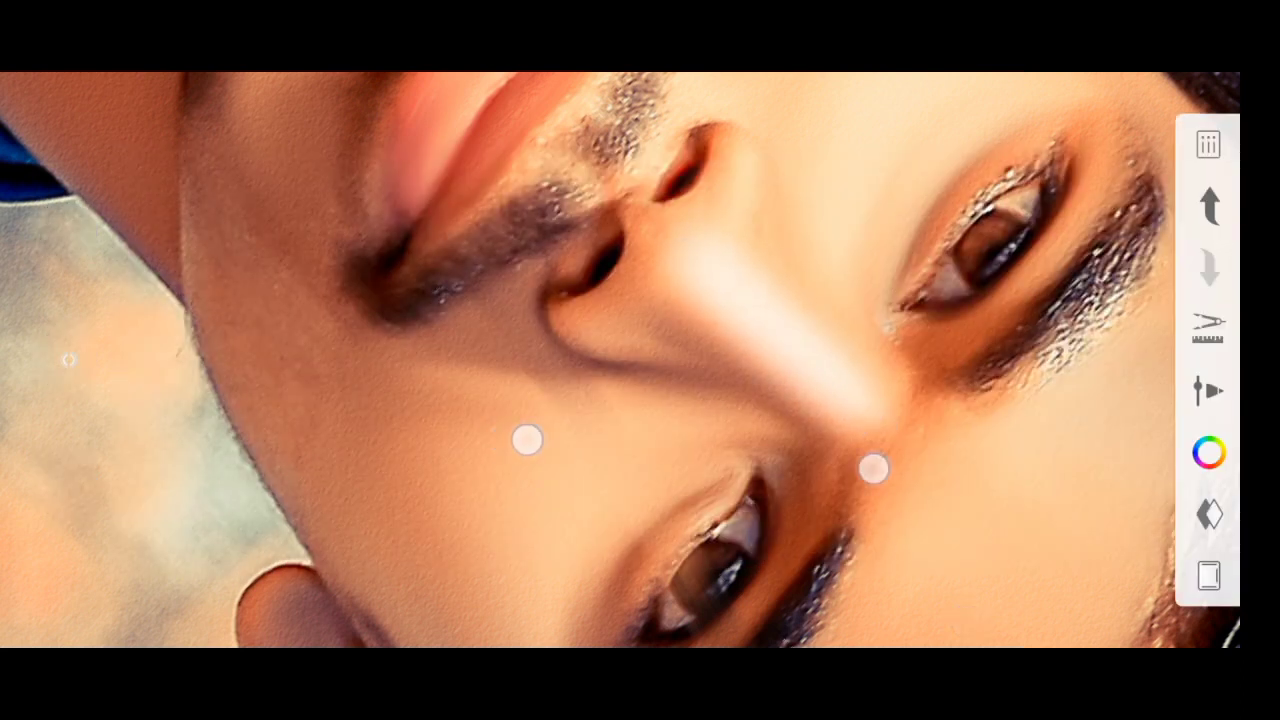
left_click_drag(527, 440, 457, 330)
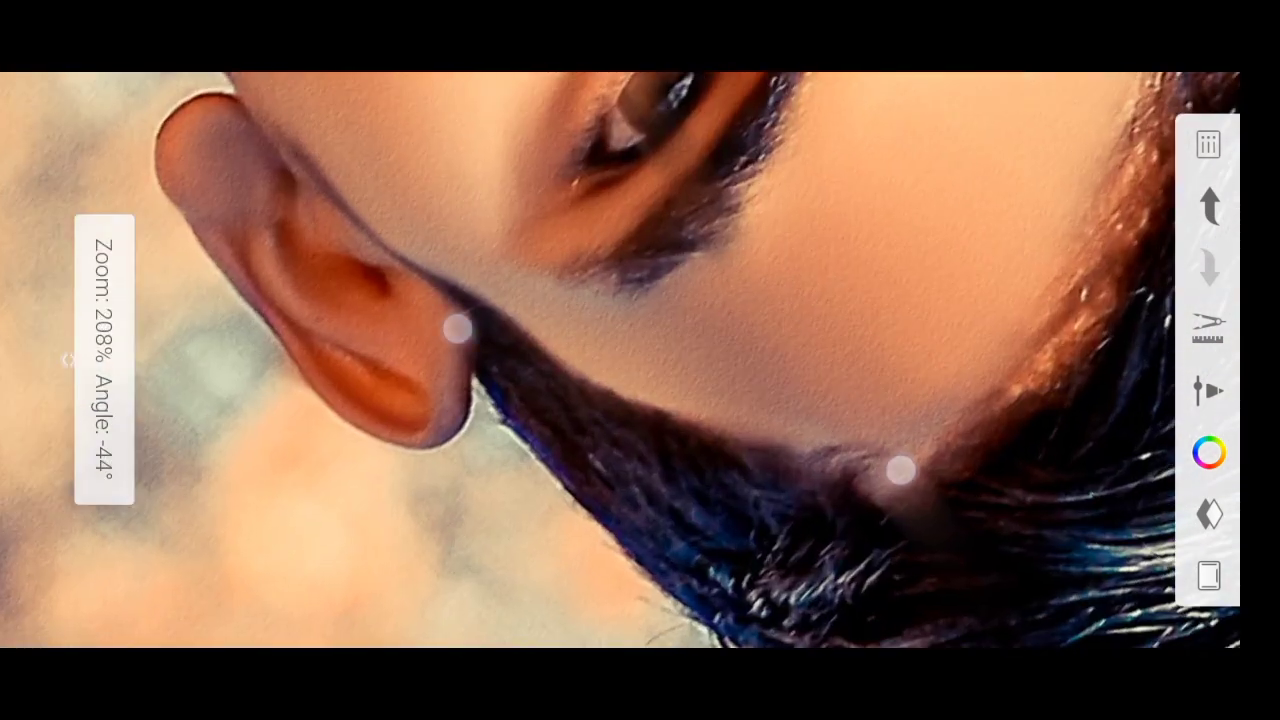
left_click(1208, 390)
left_click_drag(768, 300, 768, 351)
left_click(64, 358)
Paint soft white highlights across the face, beside the eye and on the cheek.
mouse_move(617, 446)
left_mouse_down()
mouse_move(572, 421)
mouse_move(808, 403)
mouse_move(829, 423)
mouse_move(660, 254)
mouse_move(702, 352)
mouse_move(840, 457)
left_mouse_up()
left_click_drag(749, 554, 903, 534)
mouse_move(765, 269)
left_mouse_down()
mouse_move(857, 286)
mouse_move(851, 260)
mouse_move(871, 215)
left_mouse_up()
mouse_move(959, 325)
left_mouse_down()
mouse_move(976, 390)
mouse_move(911, 397)
mouse_move(897, 520)
mouse_move(901, 388)
left_mouse_up()
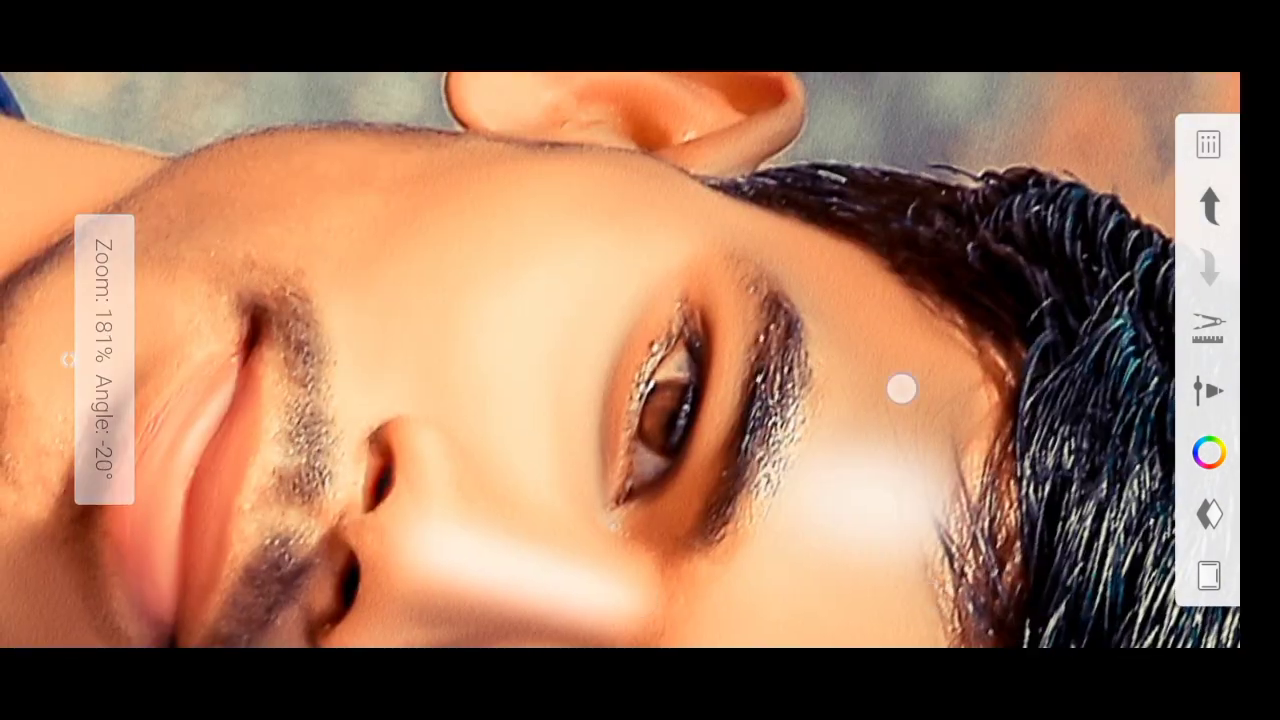
mouse_move(583, 367)
left_mouse_down()
mouse_move(566, 231)
mouse_move(586, 337)
mouse_move(640, 200)
left_mouse_up()
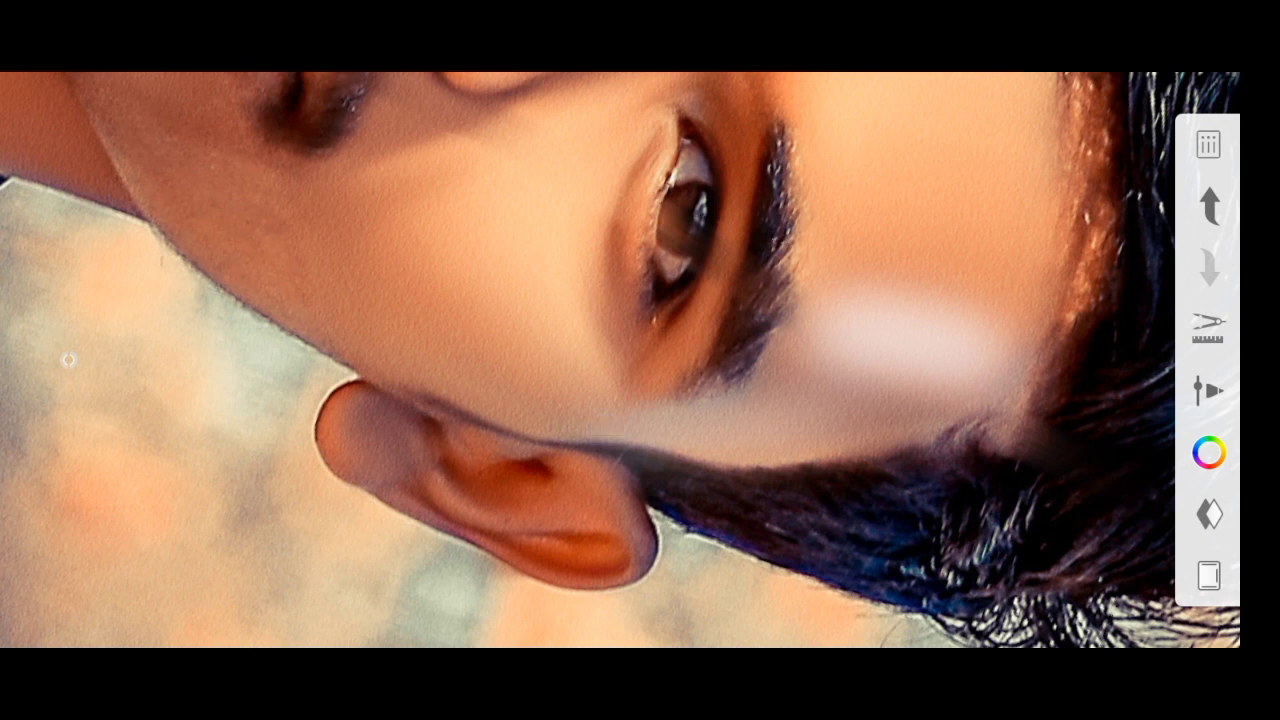
left_click_drag(650, 440, 806, 523)
mouse_move(590, 405)
left_mouse_down()
mouse_move(617, 460)
mouse_move(591, 269)
mouse_move(645, 490)
mouse_move(709, 580)
mouse_move(726, 457)
mouse_move(705, 563)
left_mouse_up()
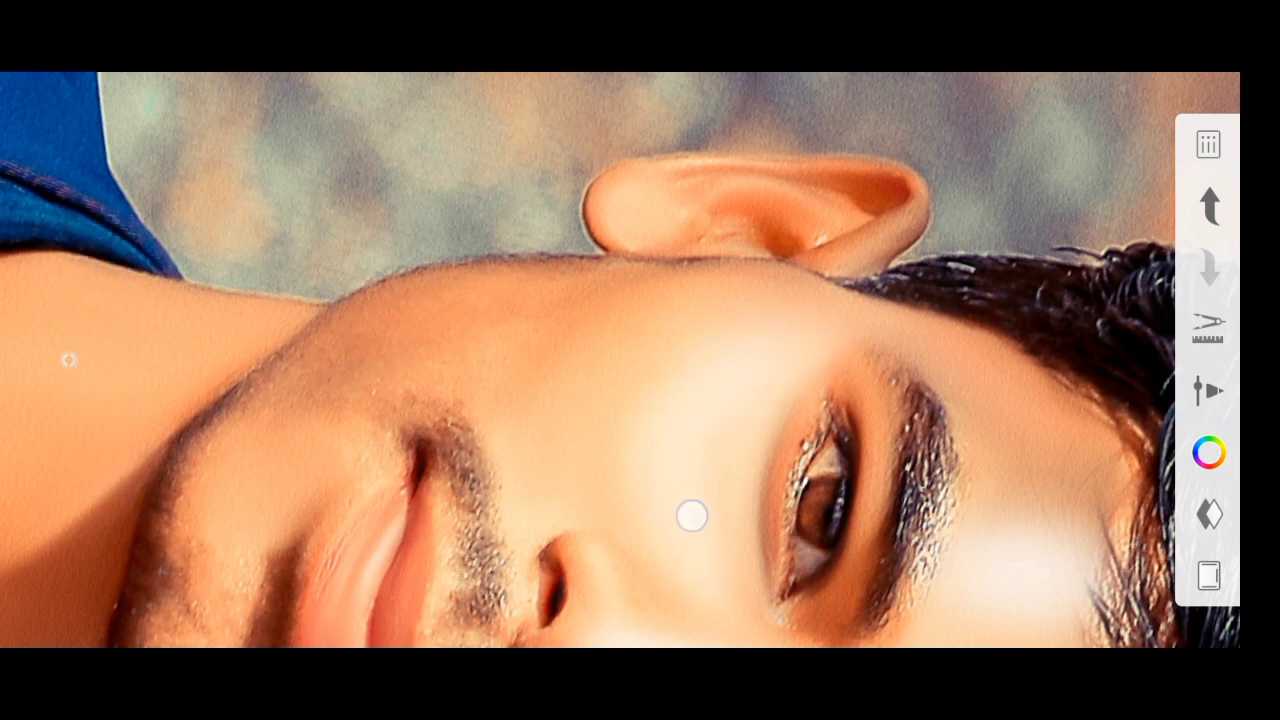
Lighten the neck with a soft white stroke, then zoom out to the whole face.
left_click_drag(452, 542, 371, 434)
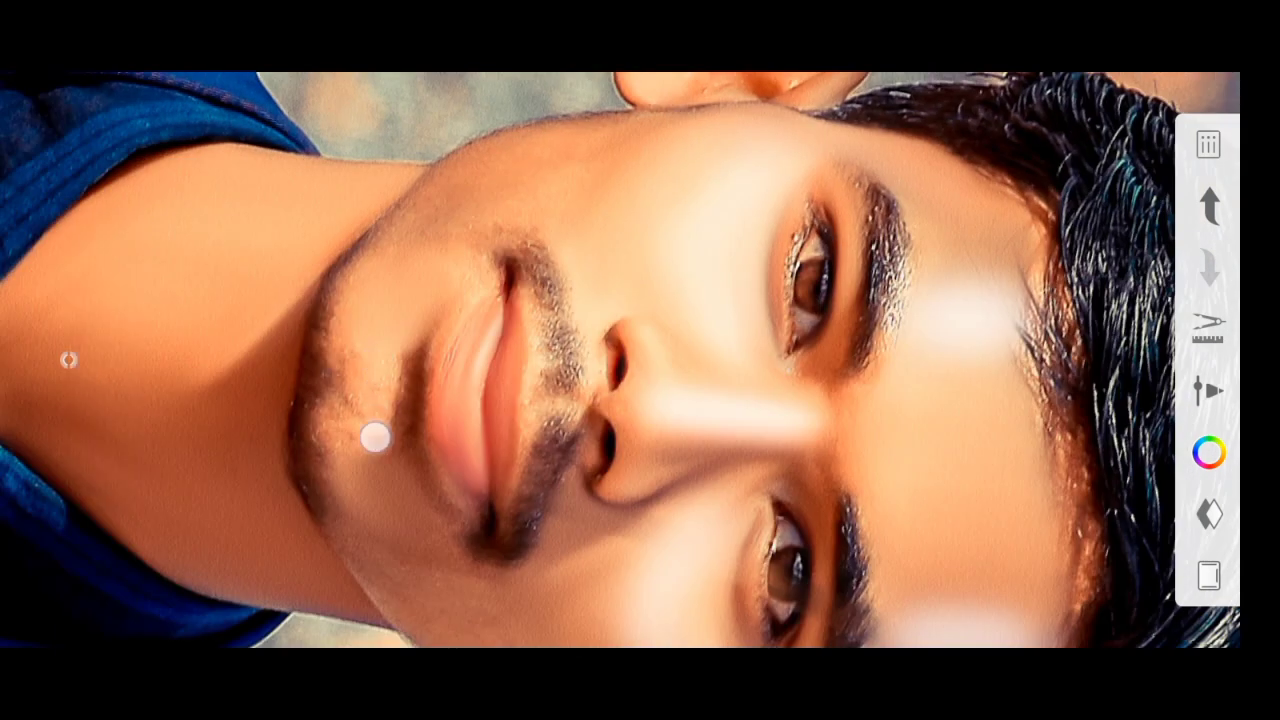
mouse_move(386, 371)
left_mouse_down()
mouse_move(451, 455)
mouse_move(403, 494)
left_mouse_up()
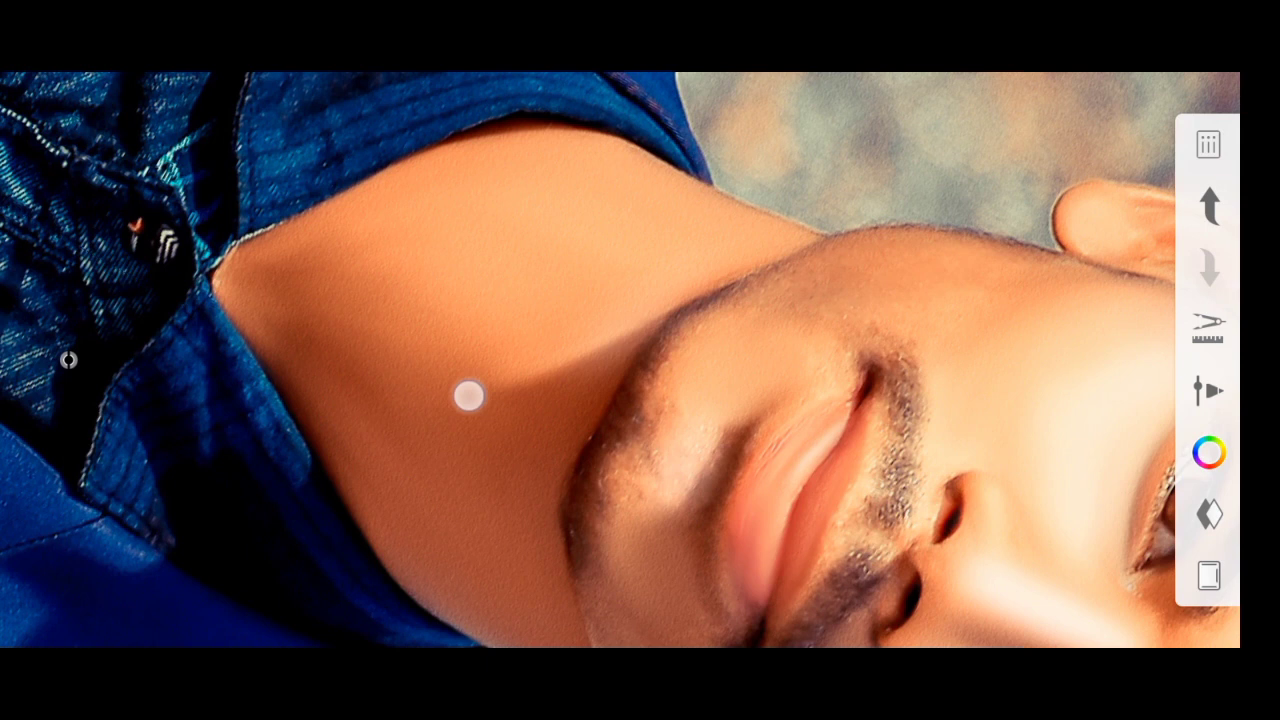
left_click_drag(466, 394, 288, 294)
mouse_move(264, 504)
left_mouse_down()
mouse_move(449, 446)
mouse_move(514, 470)
left_mouse_up()
mouse_move(386, 437)
left_mouse_down()
mouse_move(517, 500)
mouse_move(651, 462)
mouse_move(719, 505)
left_mouse_up()
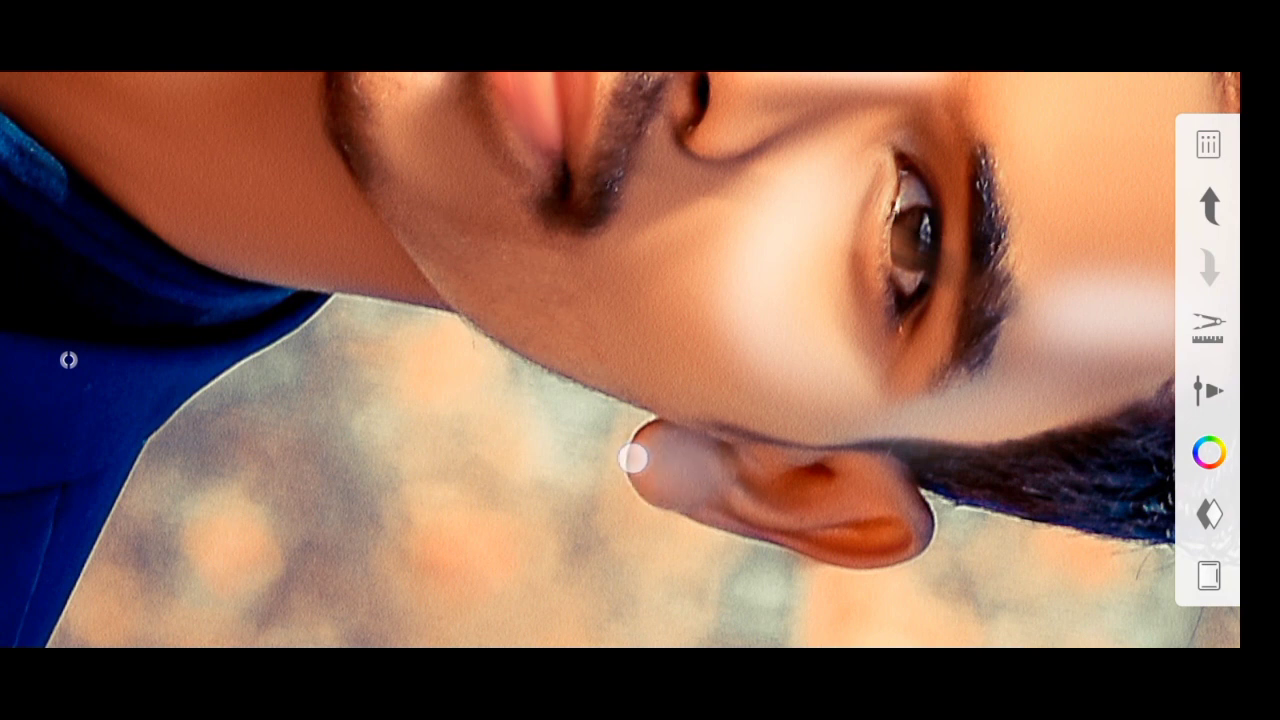
mouse_move(543, 537)
left_mouse_down()
mouse_move(491, 463)
mouse_move(546, 478)
left_mouse_up()
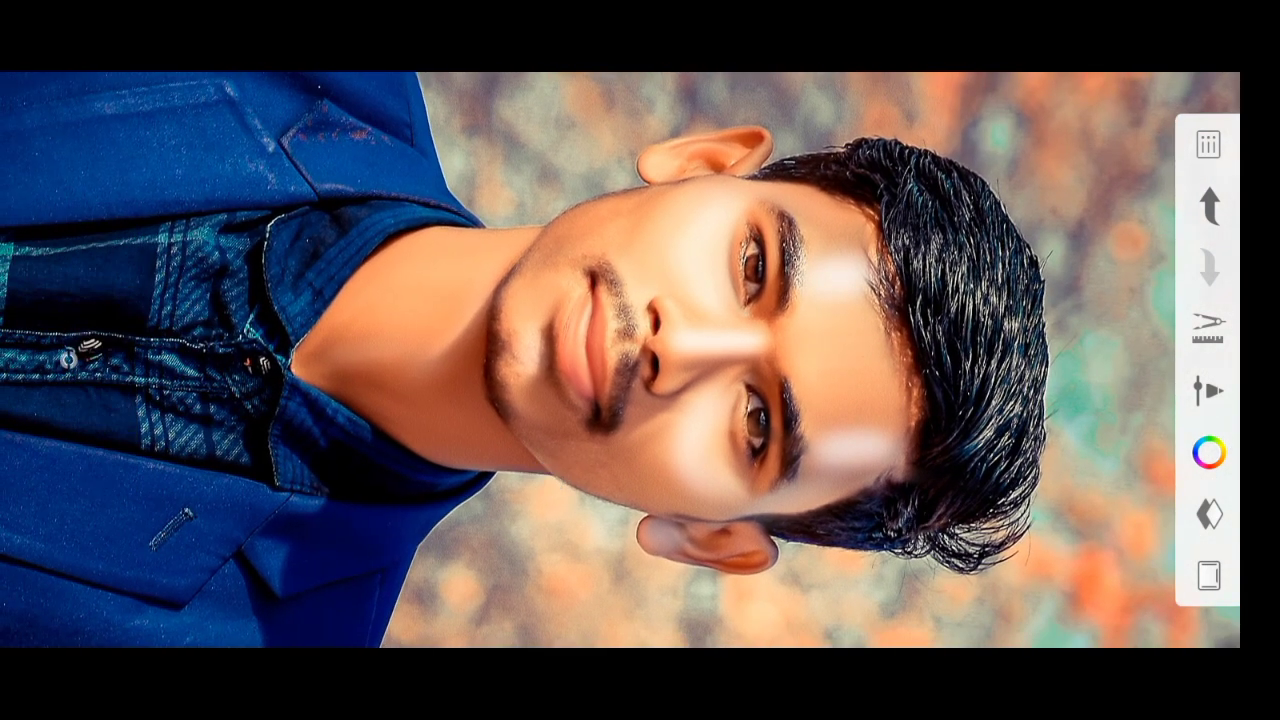
Set the top highlight layer 5 to Overlay blending at about 23% opacity.
left_click(1209, 575)
left_click(777, 588)
left_click(703, 457)
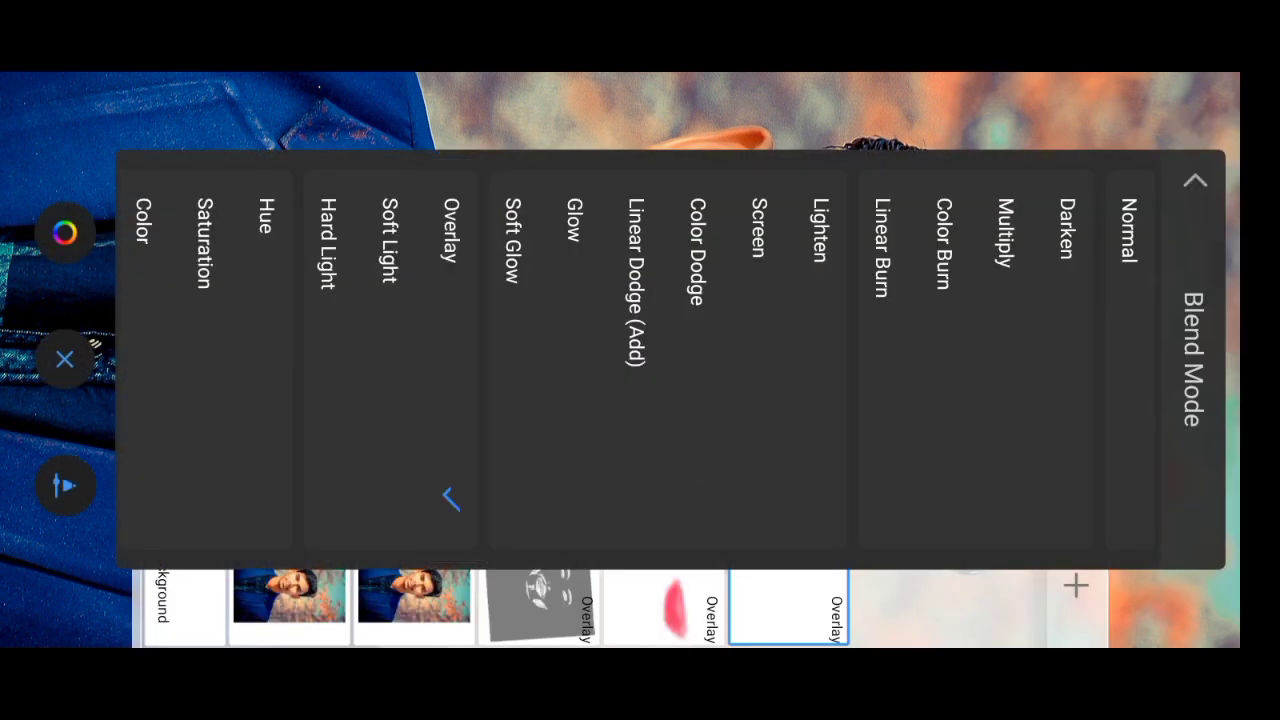
left_click(789, 603)
left_click(786, 591)
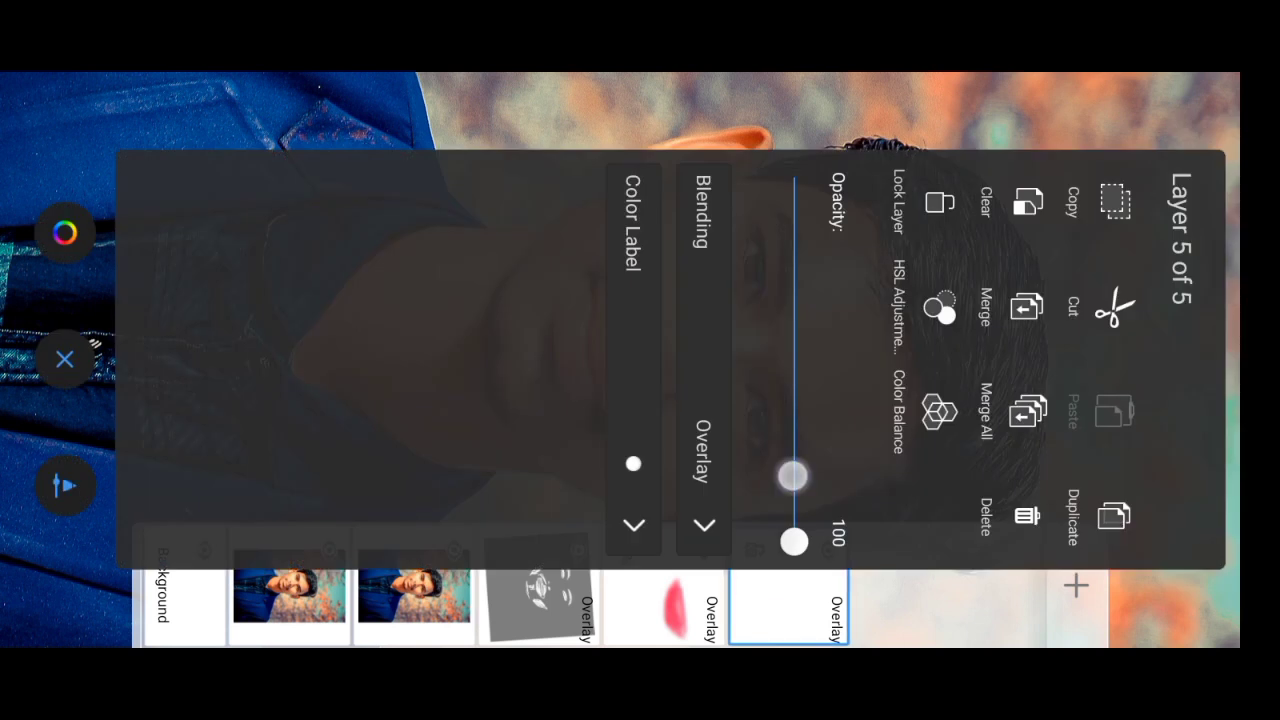
left_click_drag(600, 326, 569, 290)
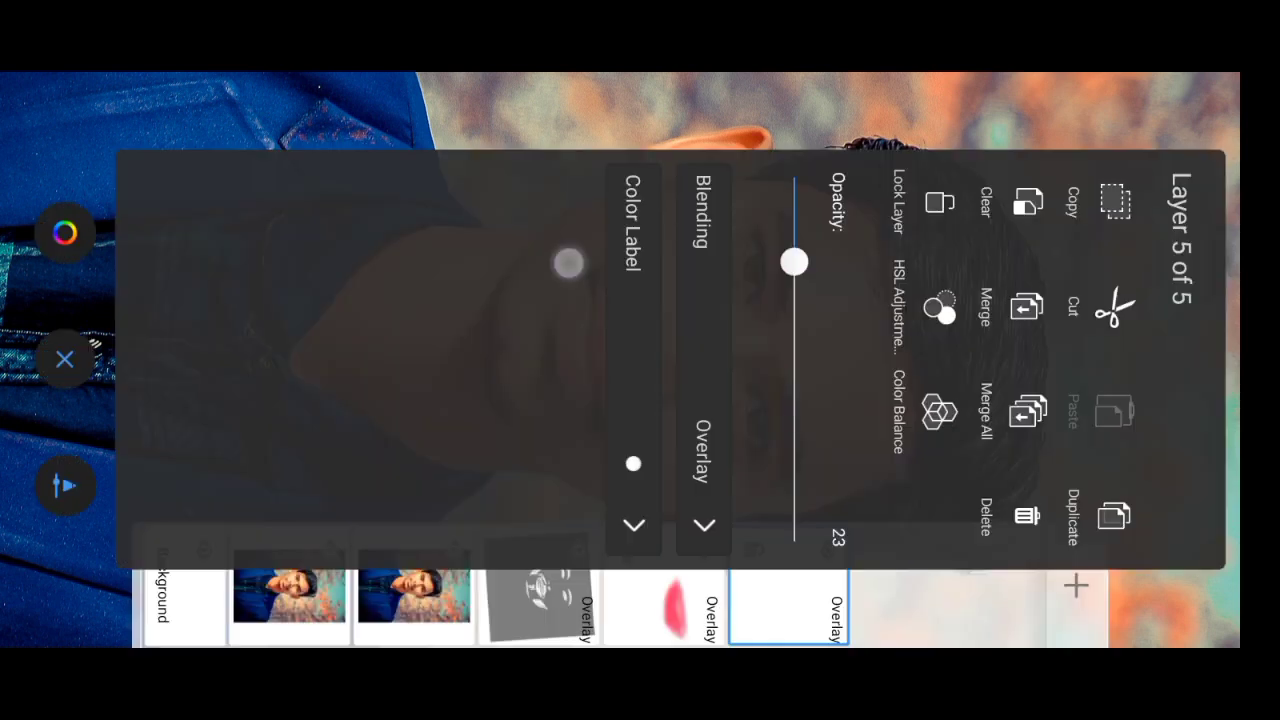
left_click(534, 113)
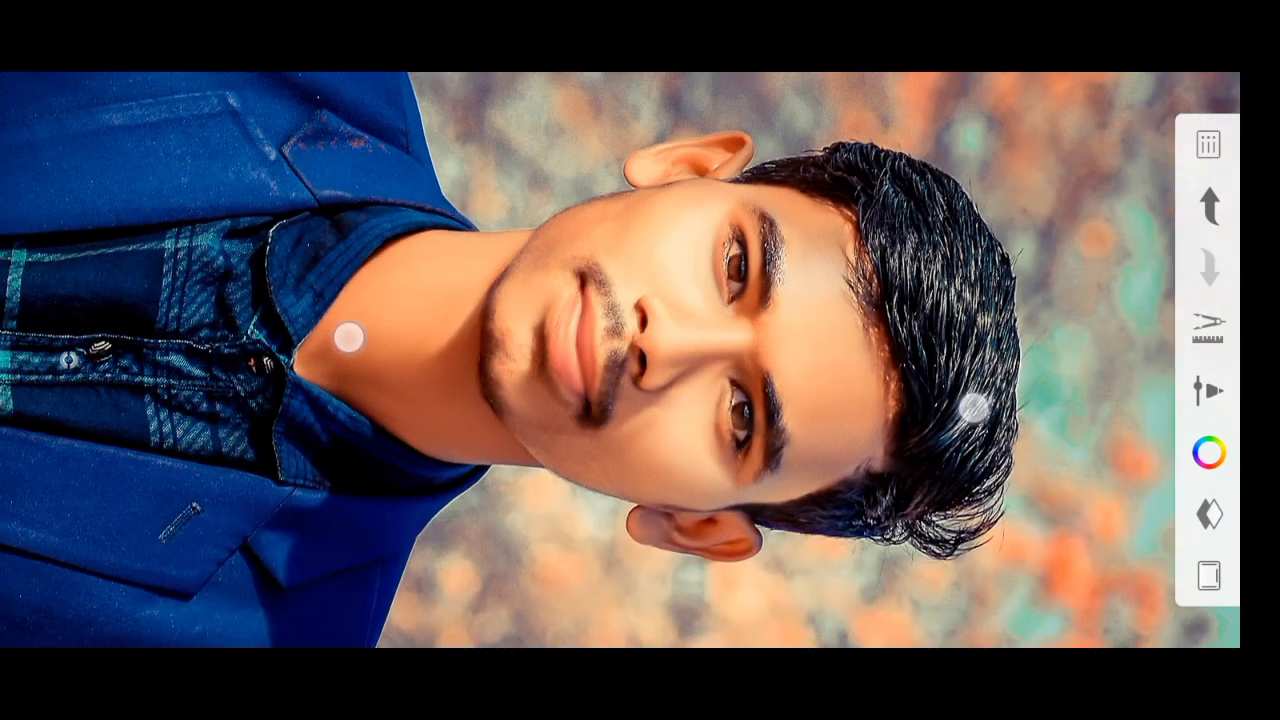
Zoom in on the face and toggle the Overlay highlight layer's visibility to compare.
left_click_drag(349, 337, 363, 329)
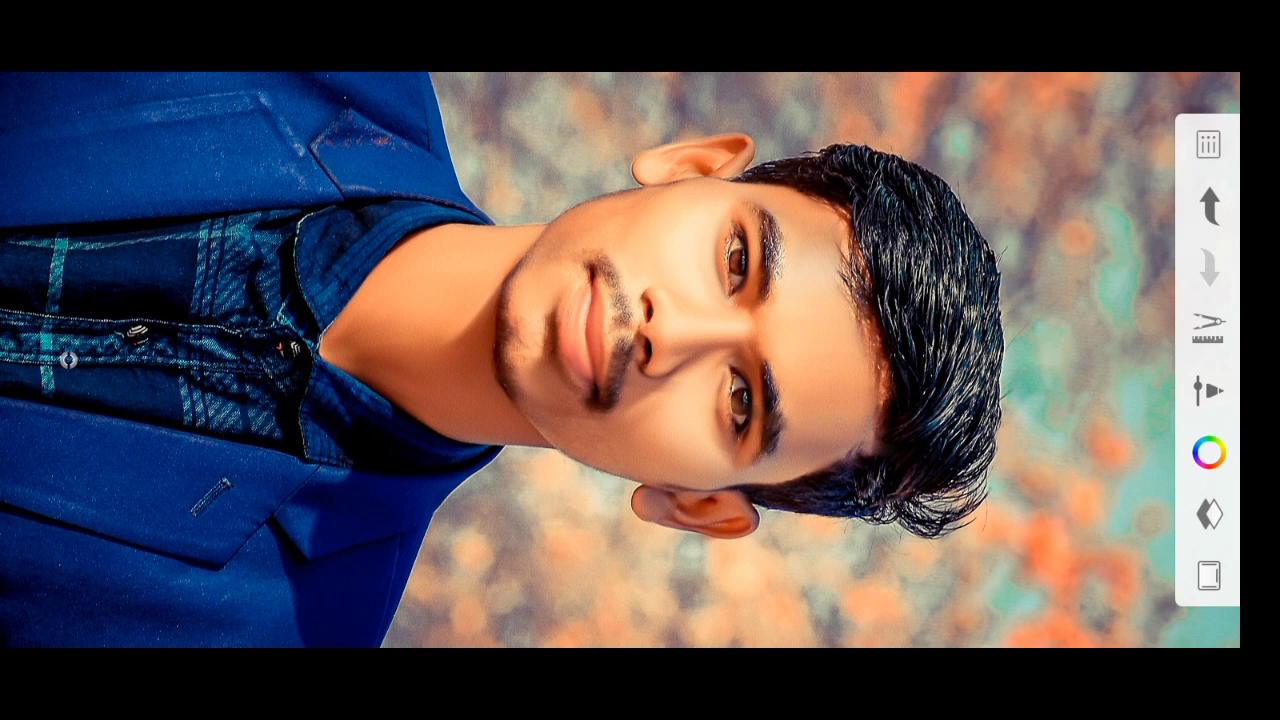
mouse_move(400, 480)
left_mouse_down()
mouse_move(340, 411)
mouse_move(340, 426)
left_mouse_up()
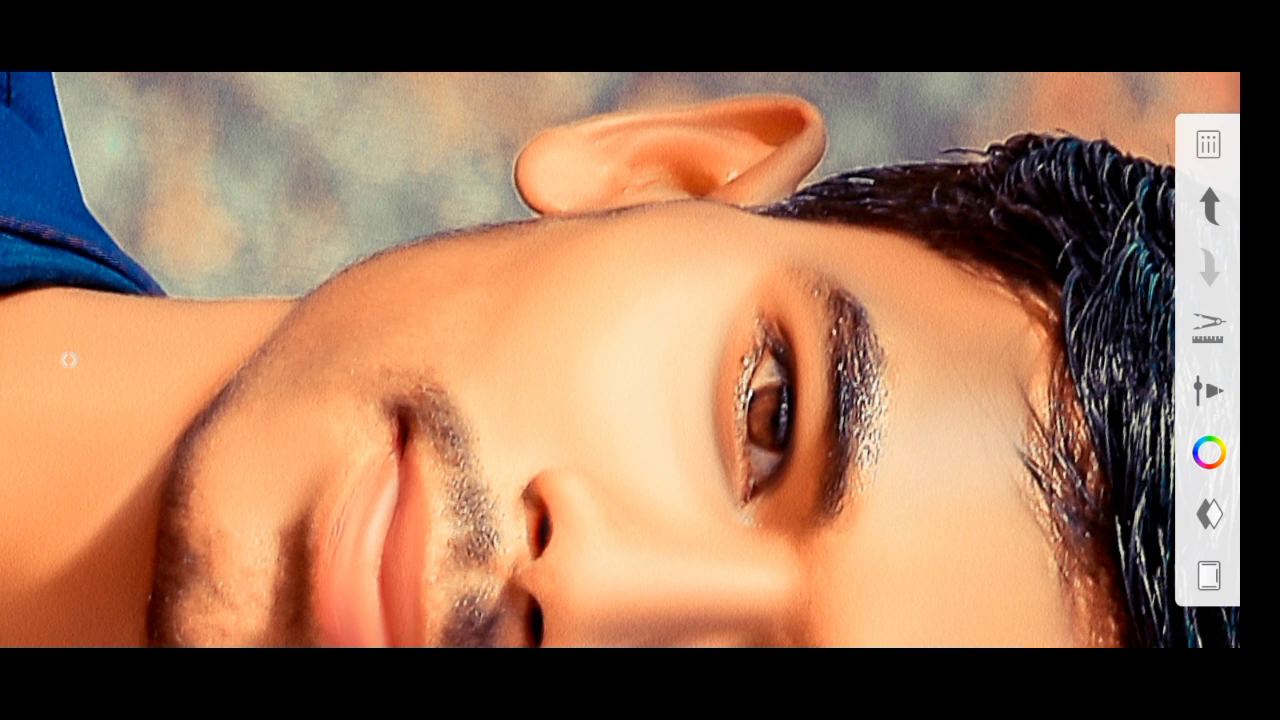
left_click(1209, 514)
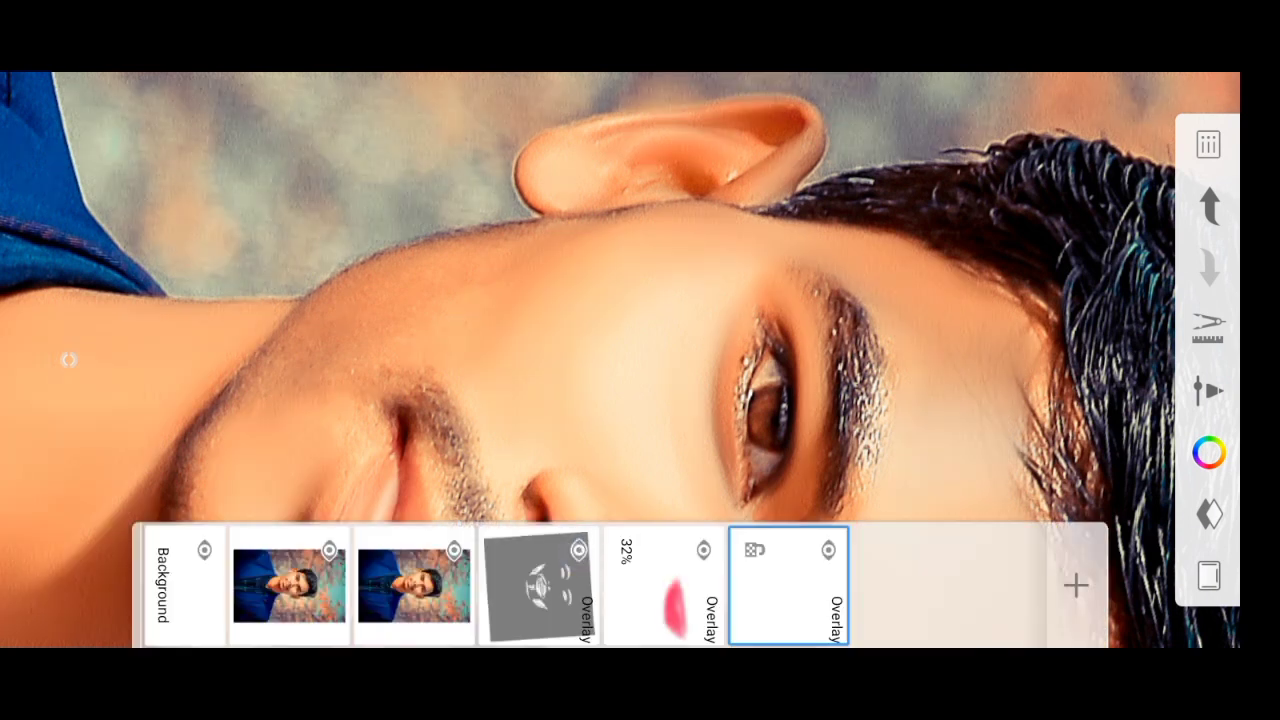
left_click(828, 550)
left_click(1209, 514)
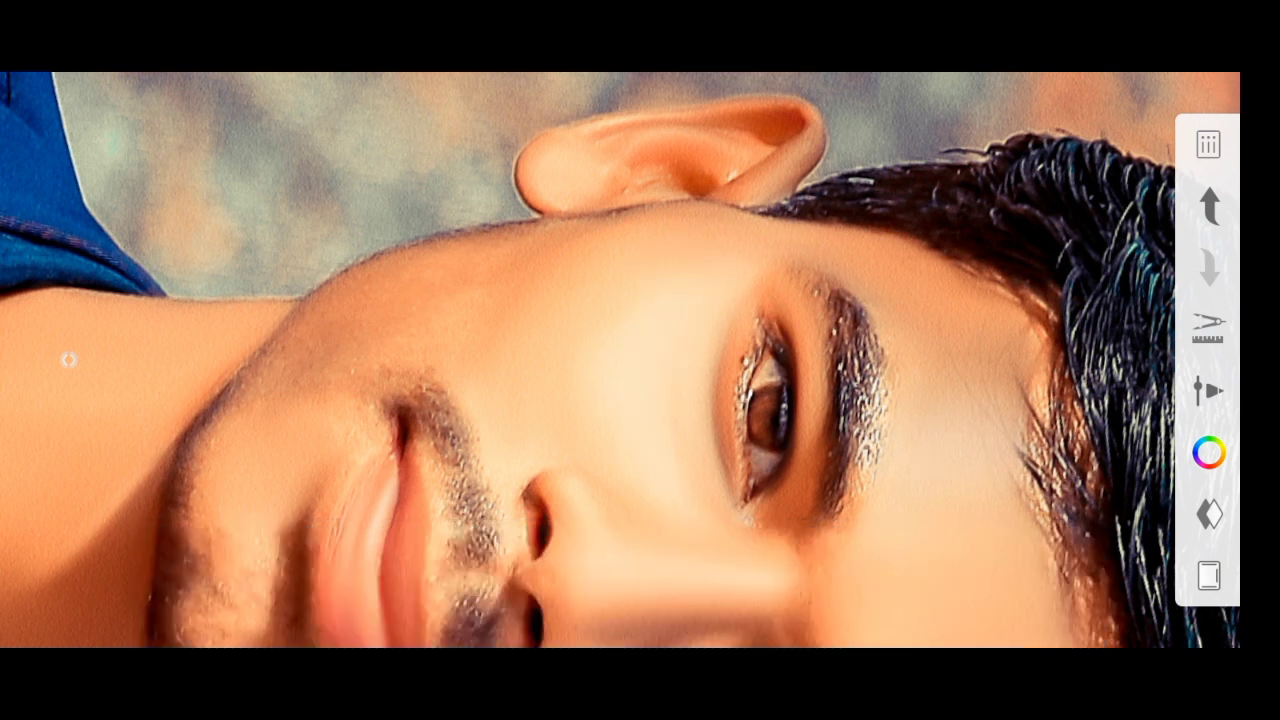
Zoom out to fit the whole portrait and bring up the image-import tools.
scroll(710, 455, "down", 5)
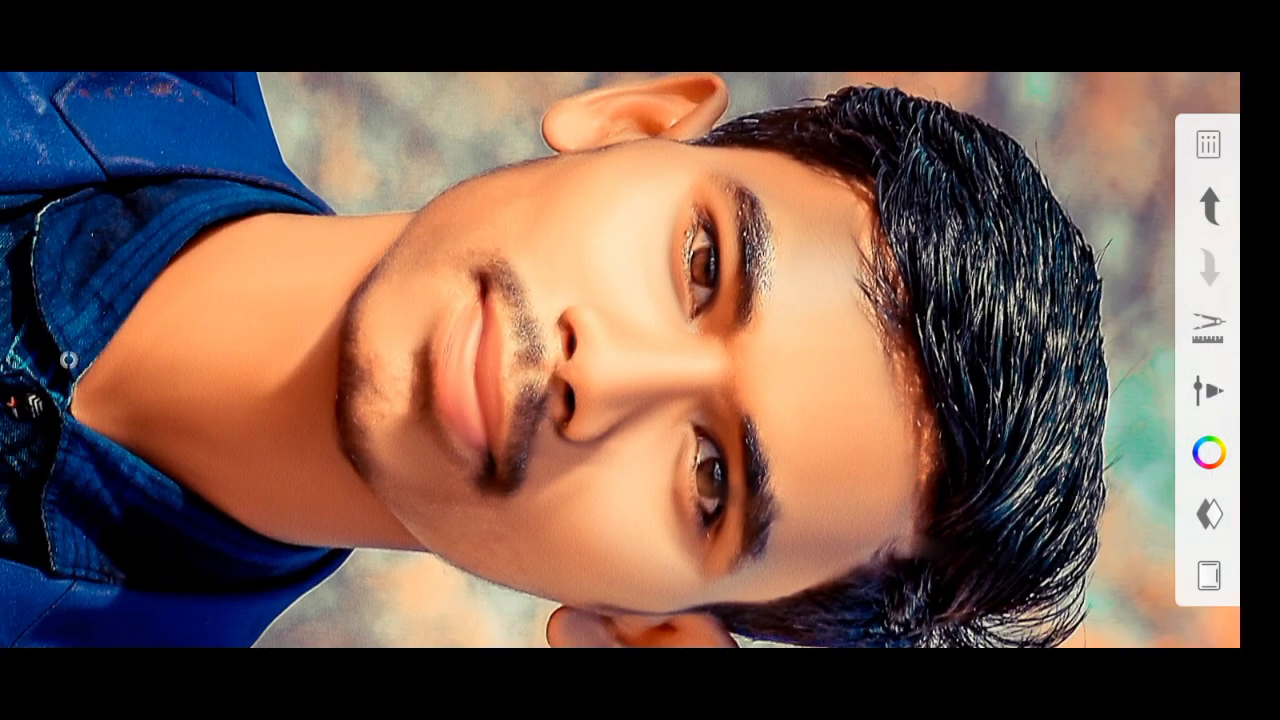
scroll(632, 424, "down", 3)
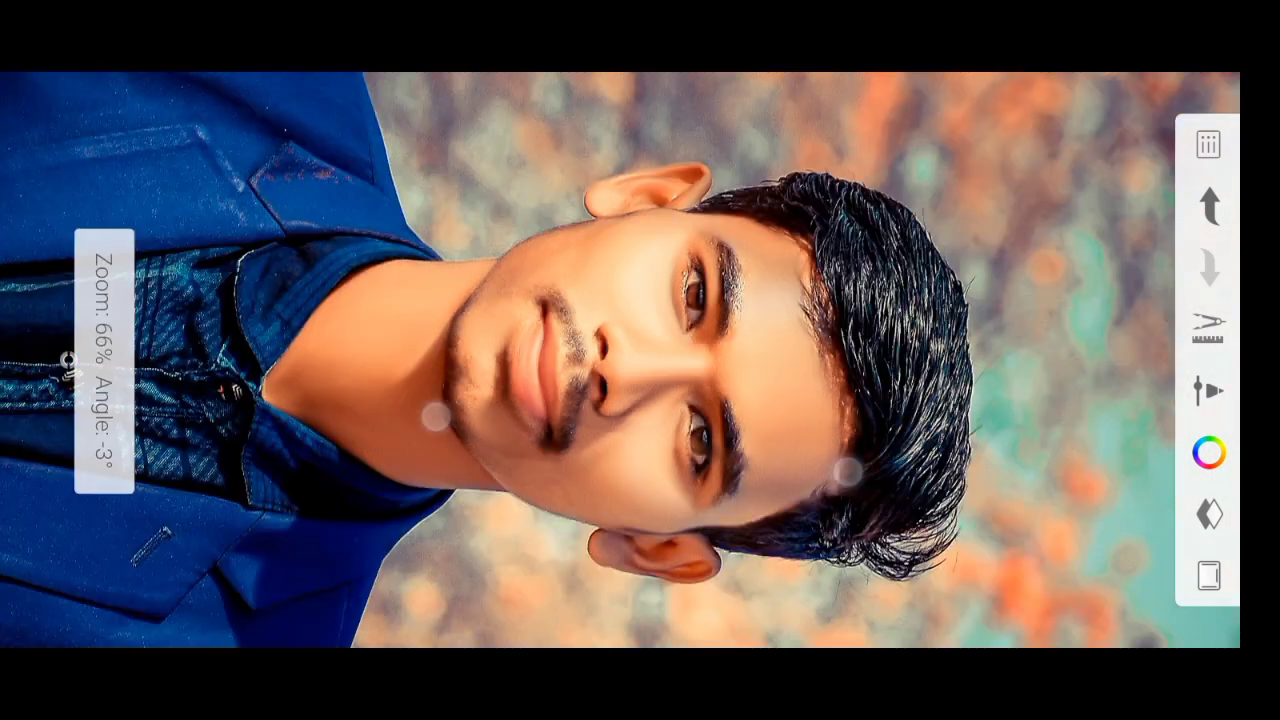
scroll(632, 424, "down", 1)
scroll(632, 424, "down", 2)
scroll(632, 424, "down", 2)
scroll(632, 424, "down", 1)
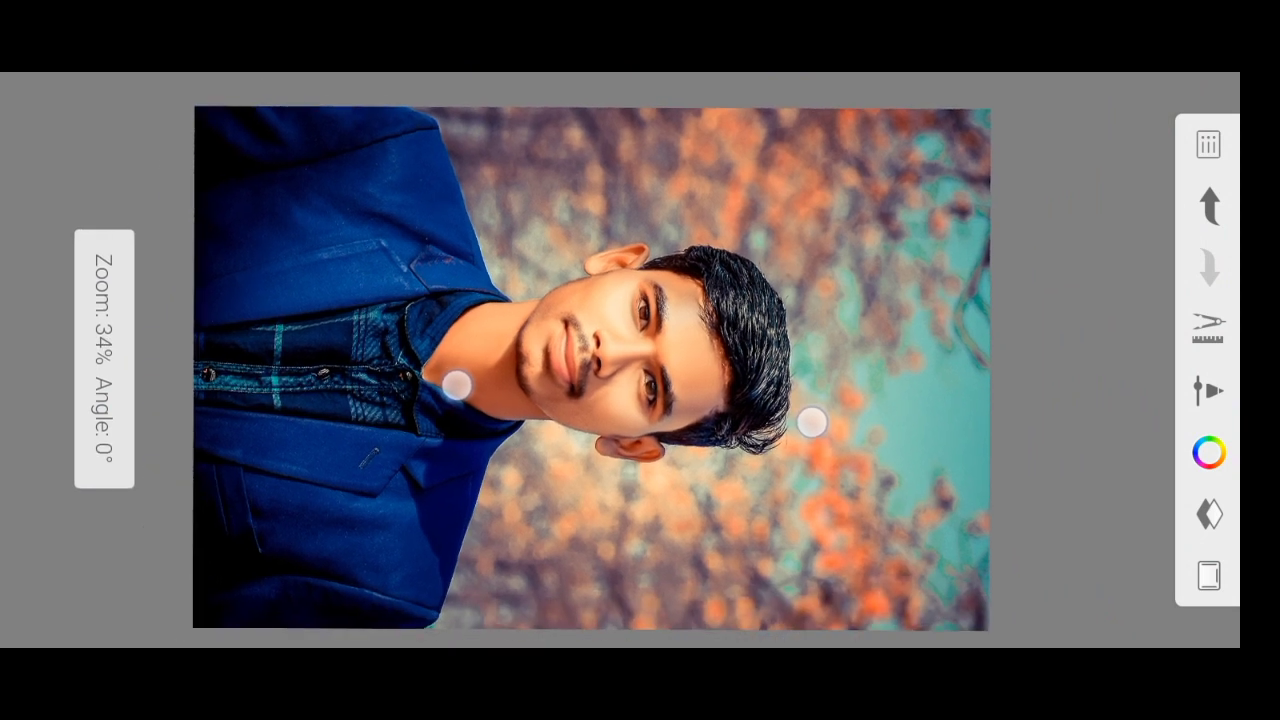
scroll(632, 424, "down", 1)
left_click(1208, 327)
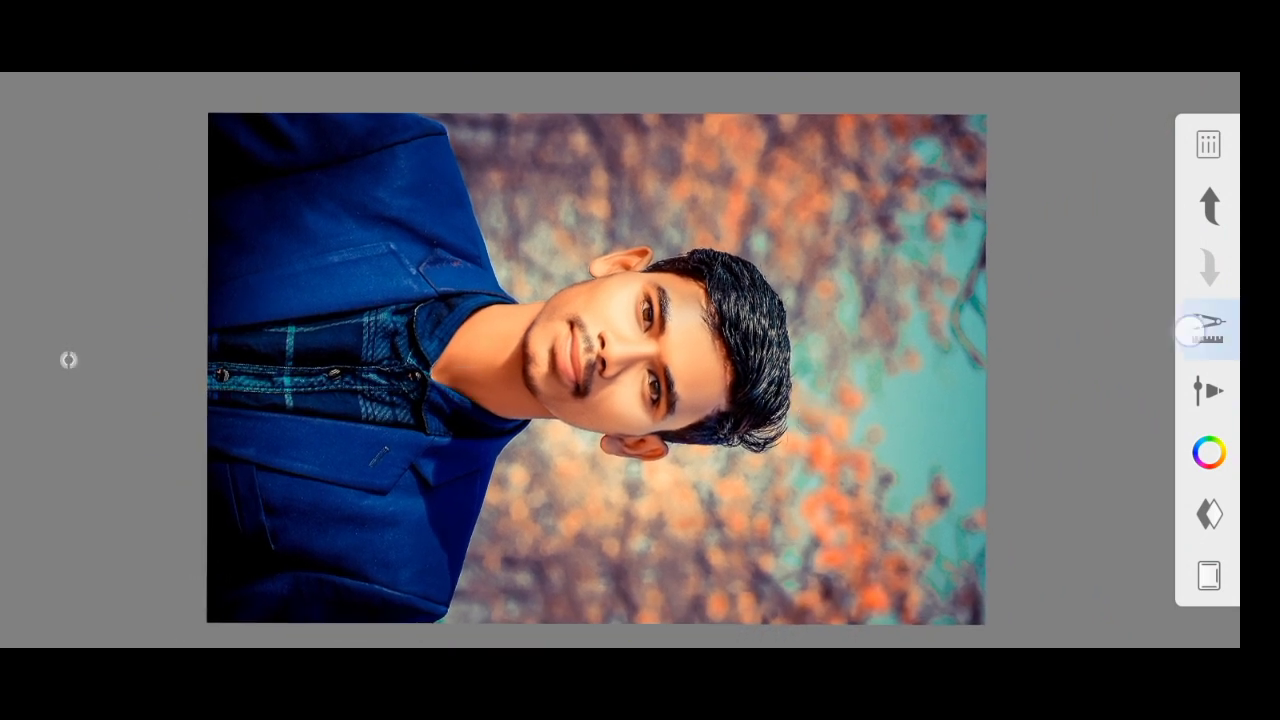
Import the yellow Bengali text image from the pixelLab folder in Images.
left_click(940, 357)
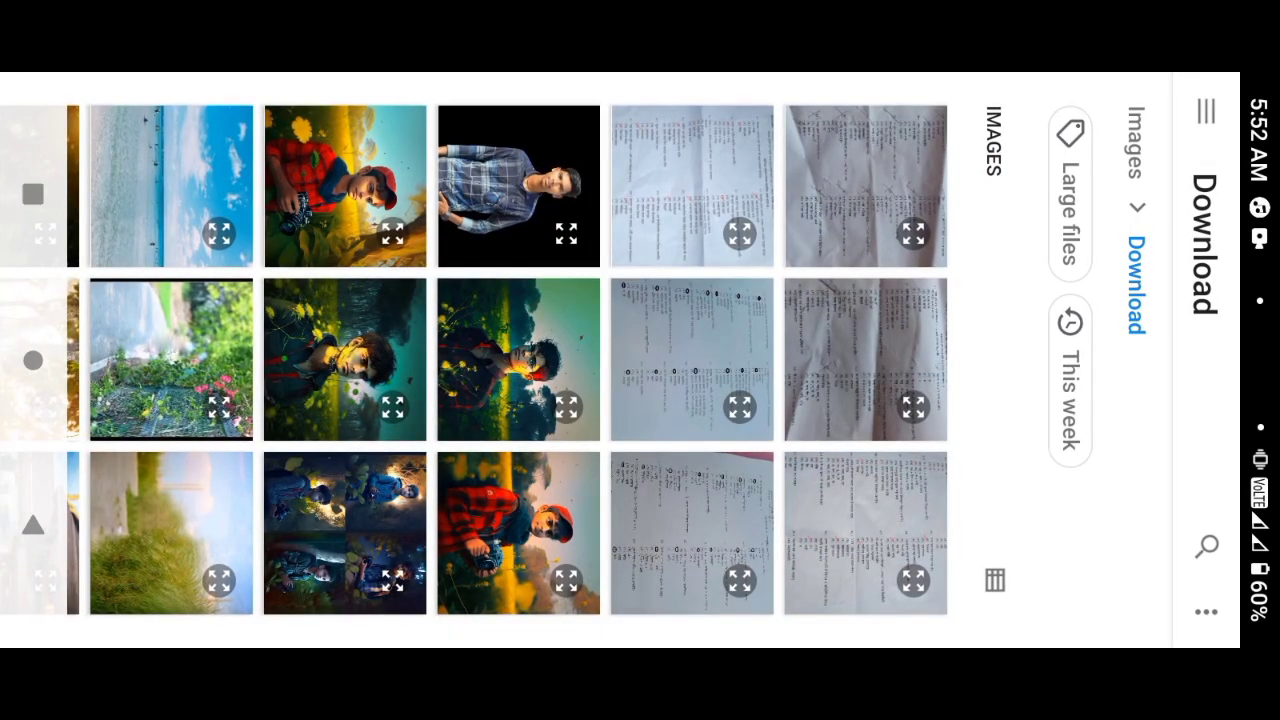
key("Escape")
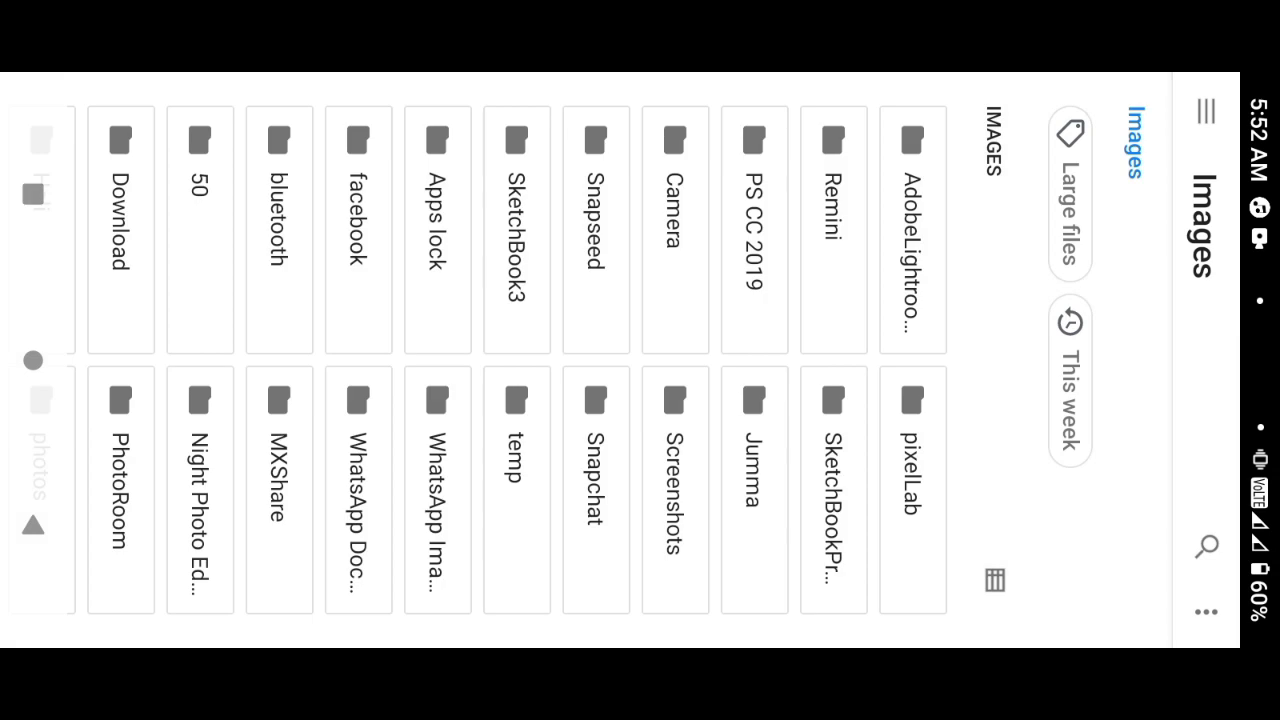
left_click(910, 492)
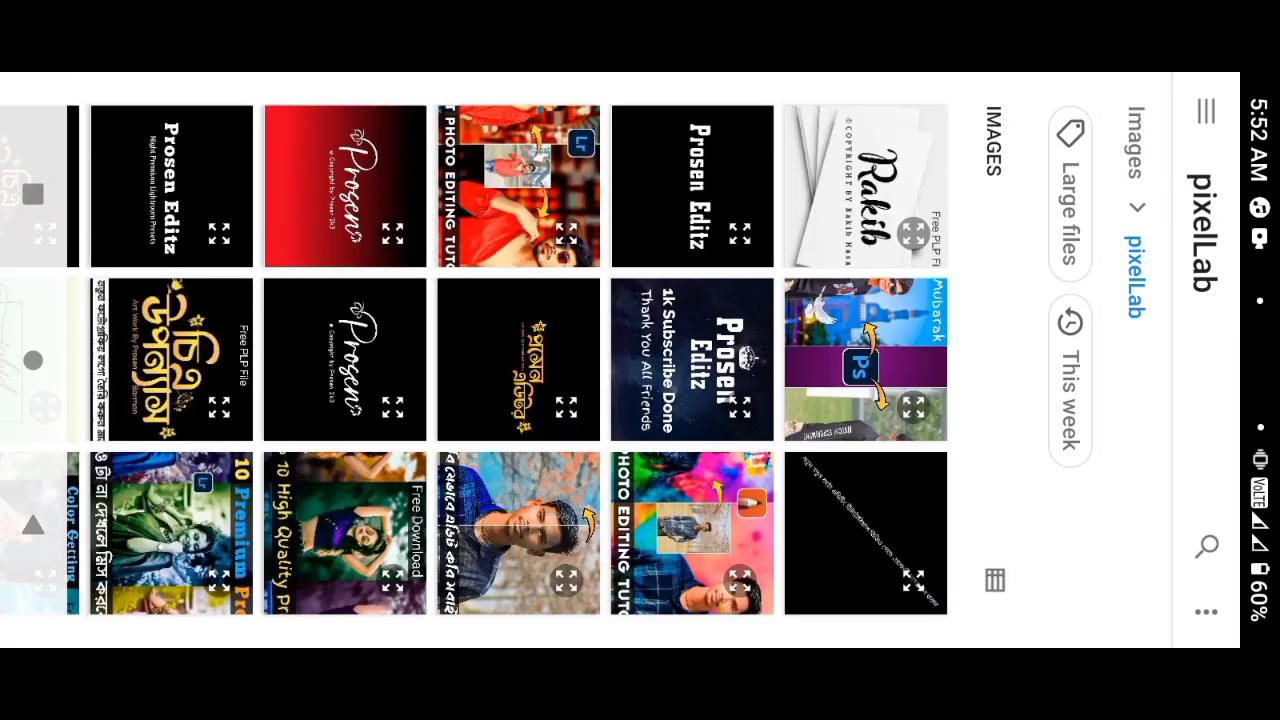
left_click(504, 375)
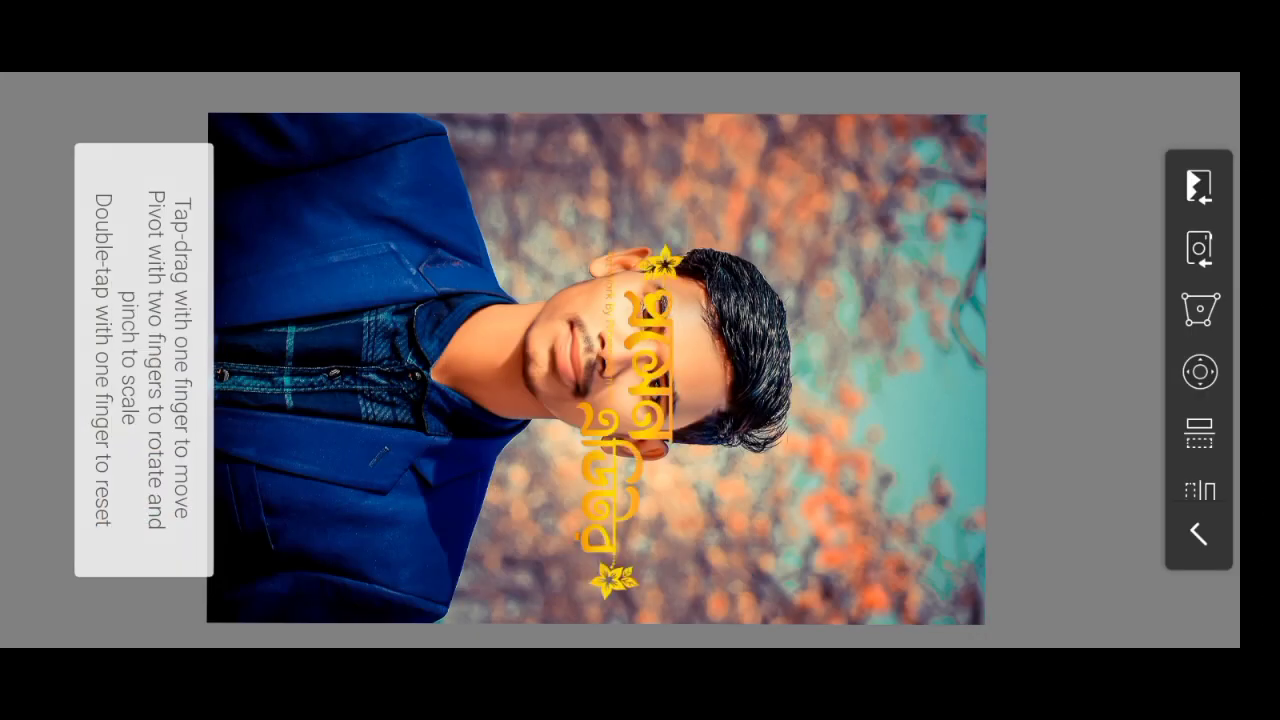
Shrink the text to about 19% and place it in the top-left corner.
left_click_drag(491, 249, 380, 189)
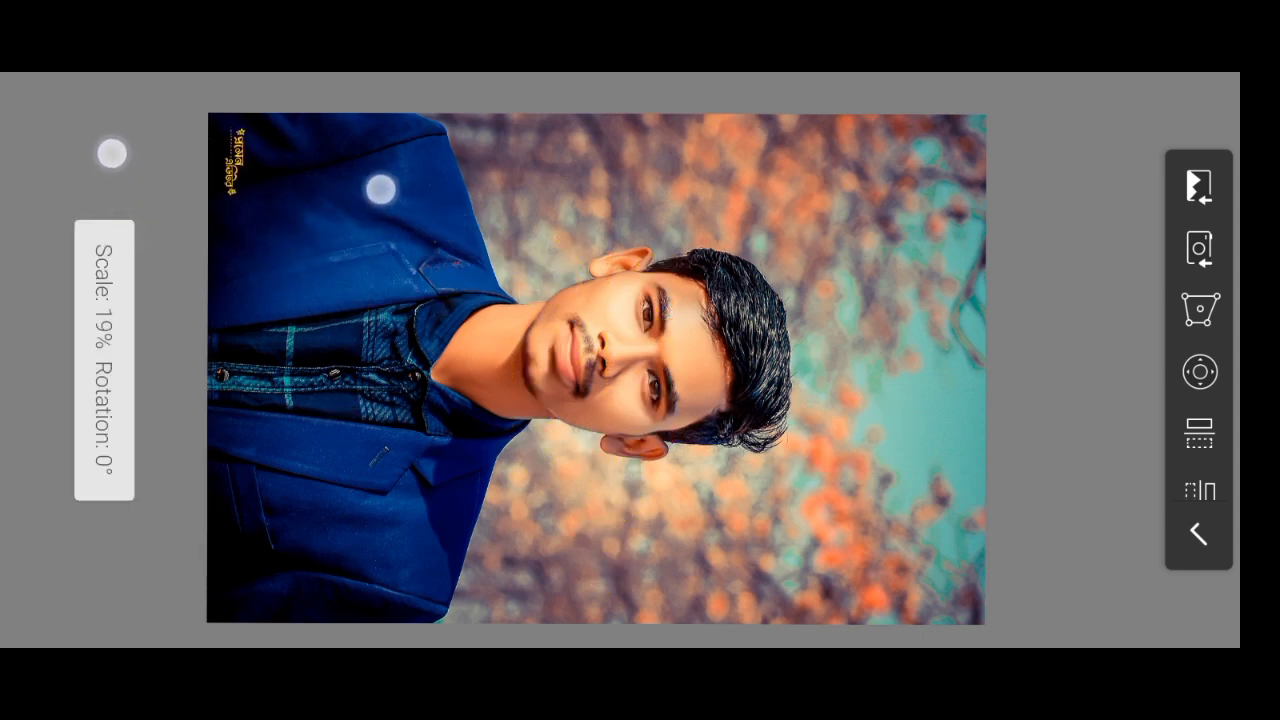
left_click(1185, 533)
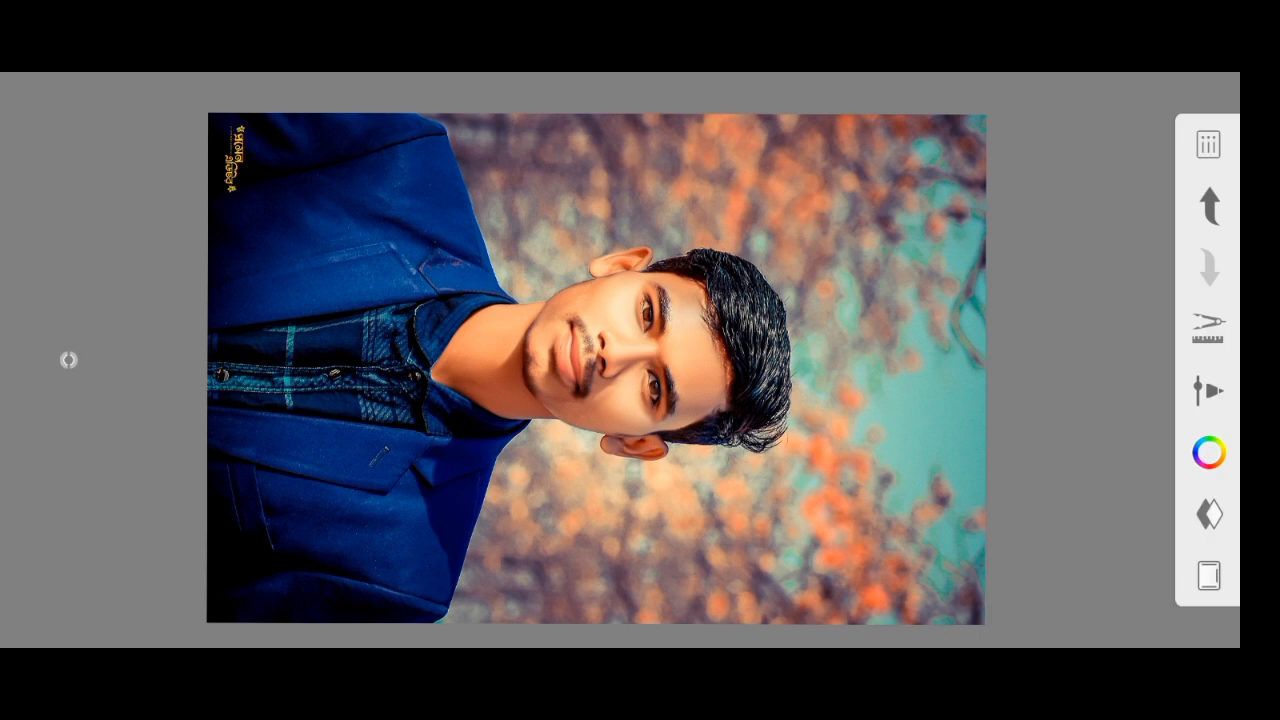
Go to the Gallery from the menu and save the updated sketch.
left_click(1208, 144)
left_click(674, 434)
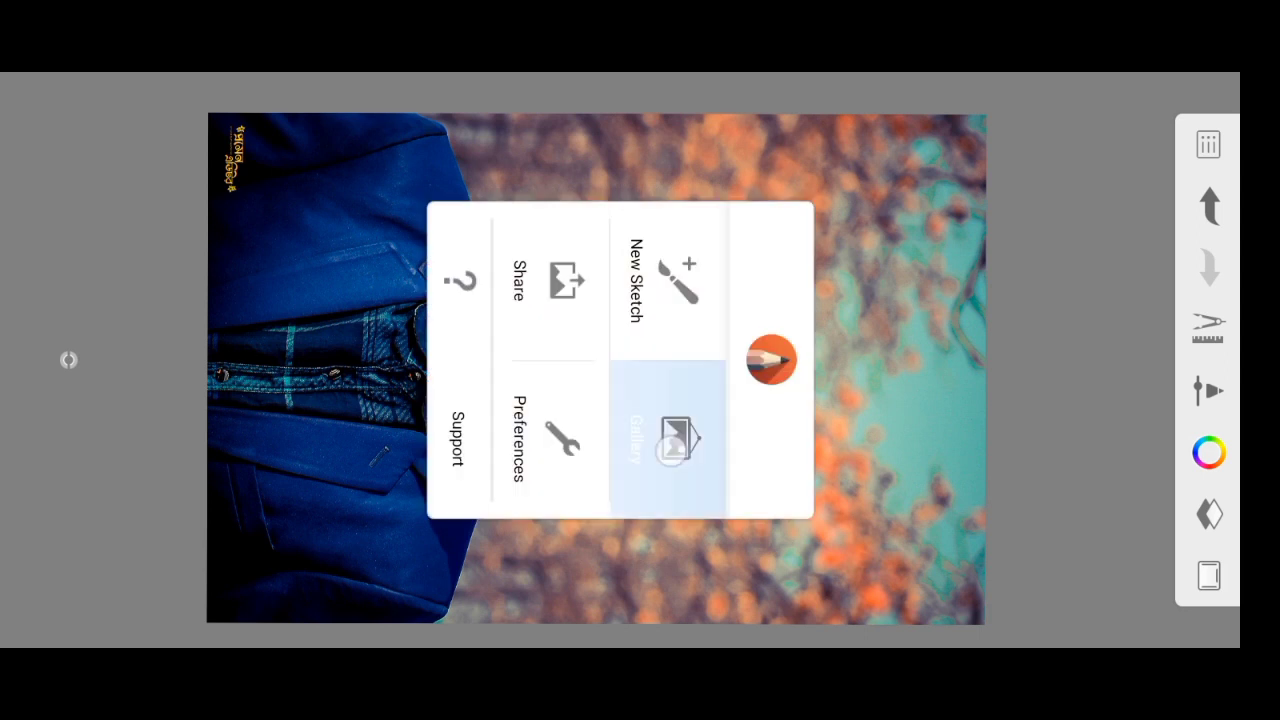
left_click(623, 314)
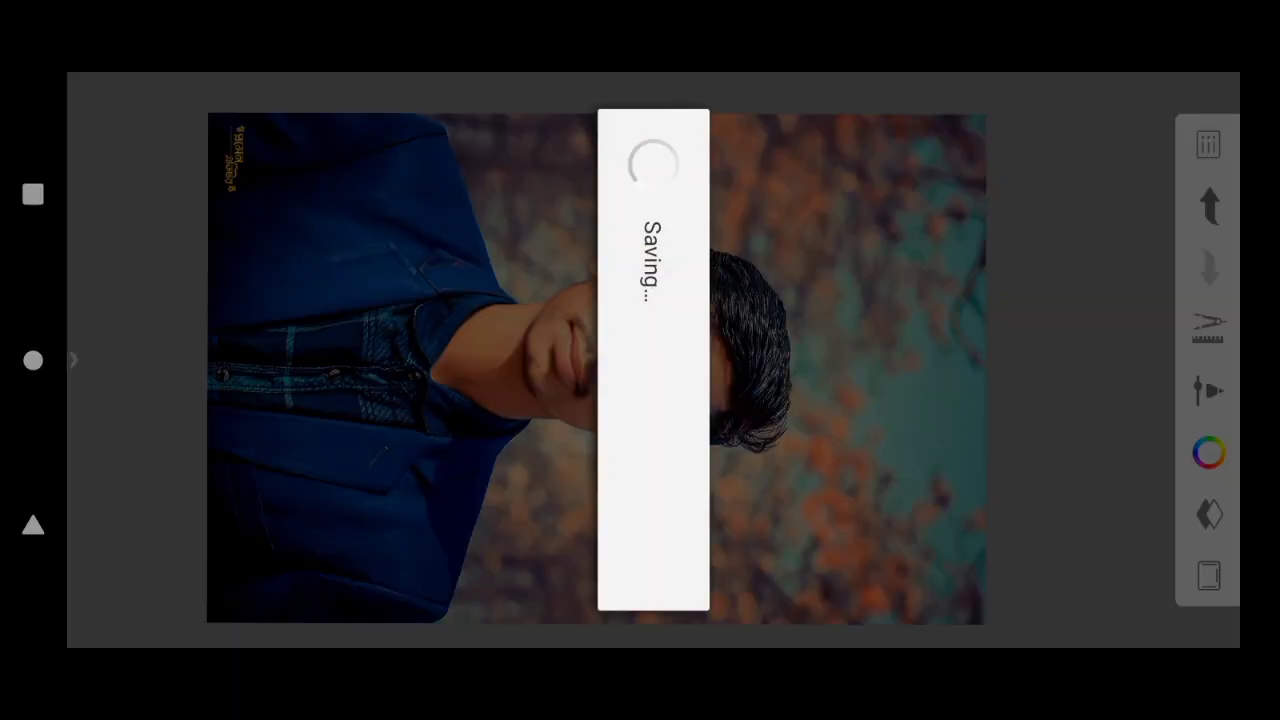